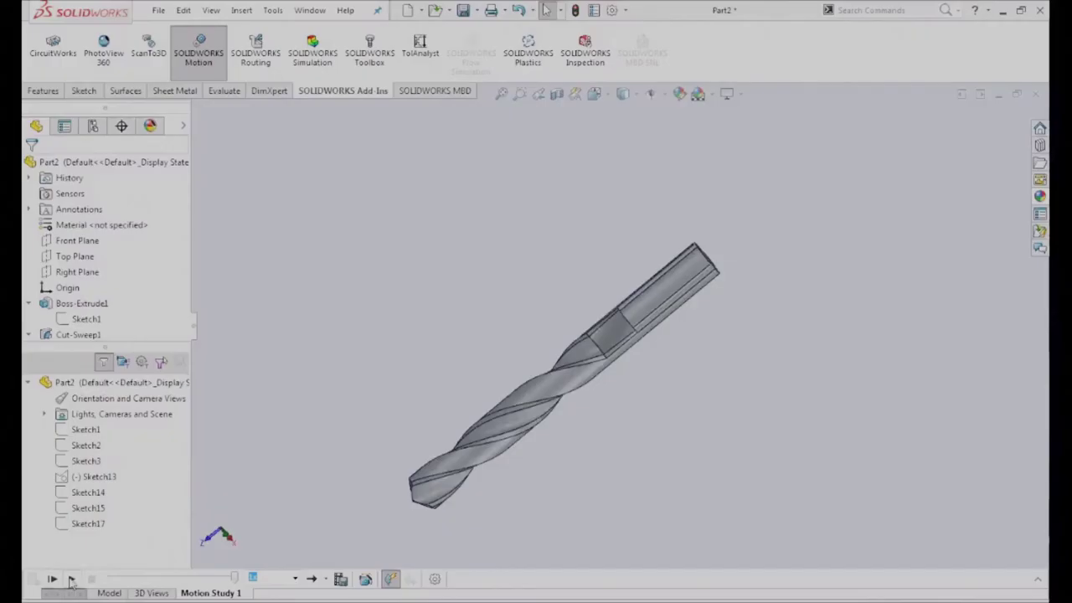
Play the Motion Study animation of the finished spinning drill bit
left_click(72, 579)
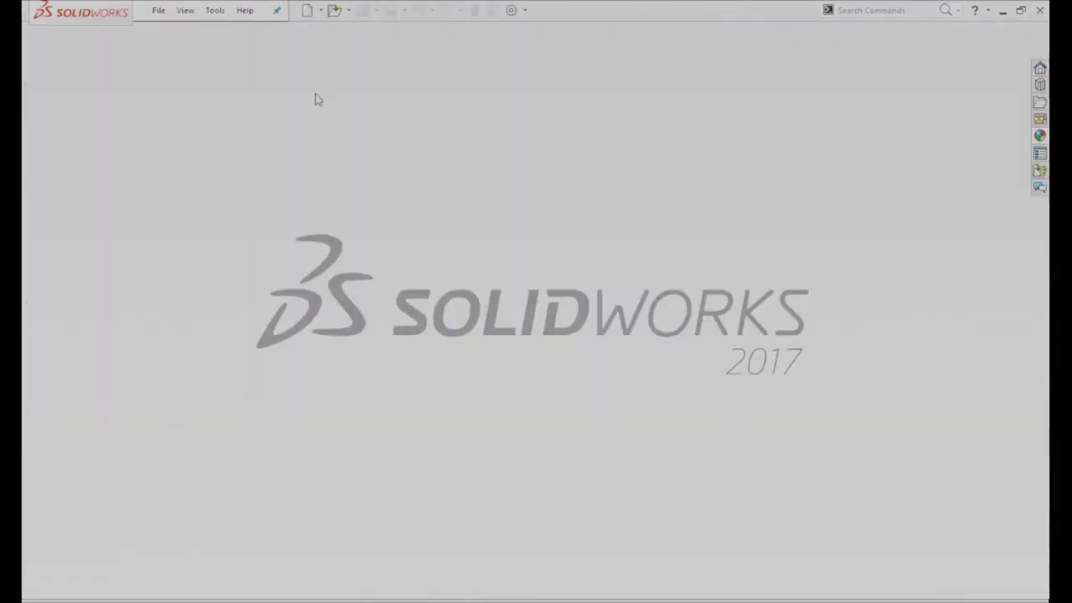
Create a new part and sketch a circle centred at the origin on the Front Plane
left_click(308, 12)
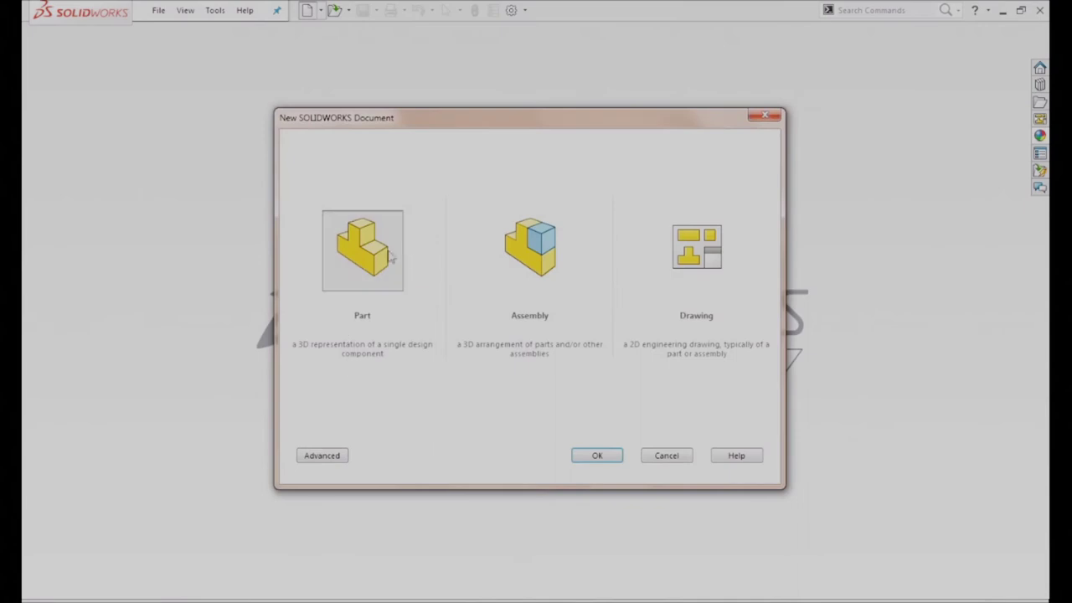
double_click(355, 251)
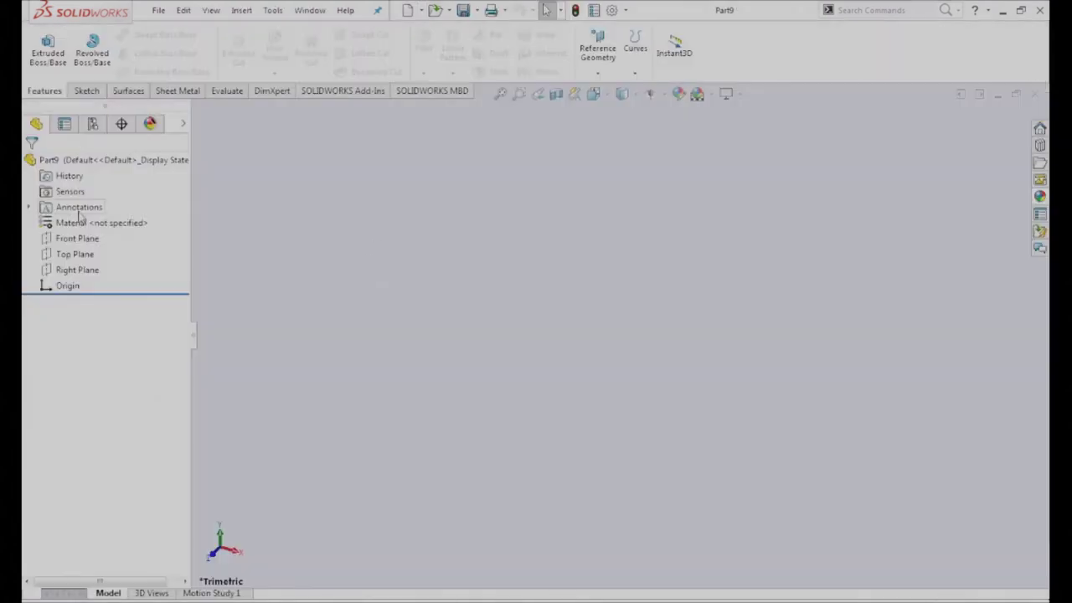
left_click(80, 239)
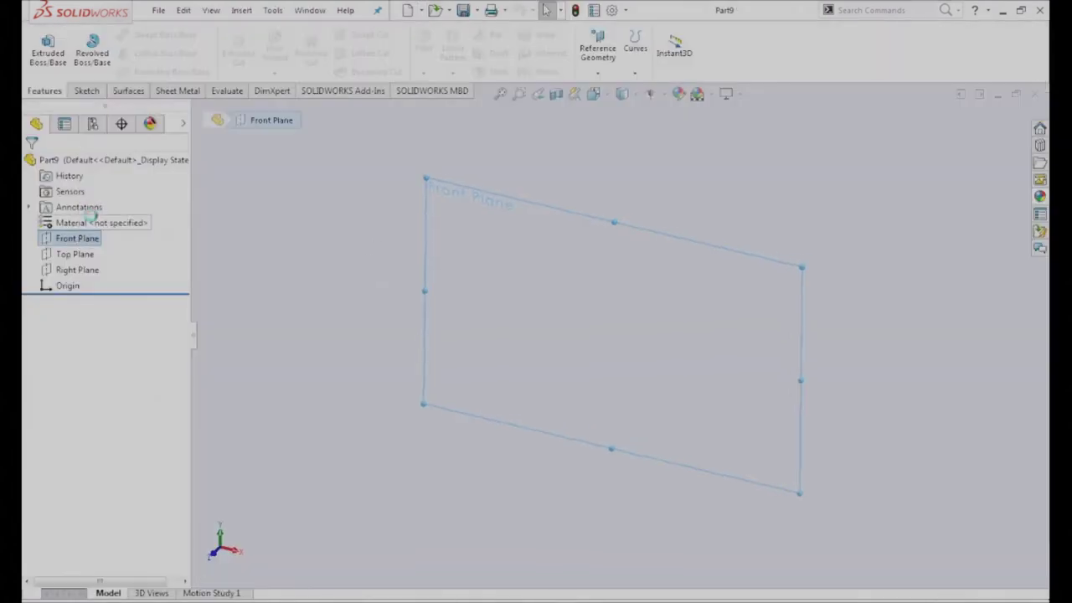
left_click(92, 213)
left_click(144, 35)
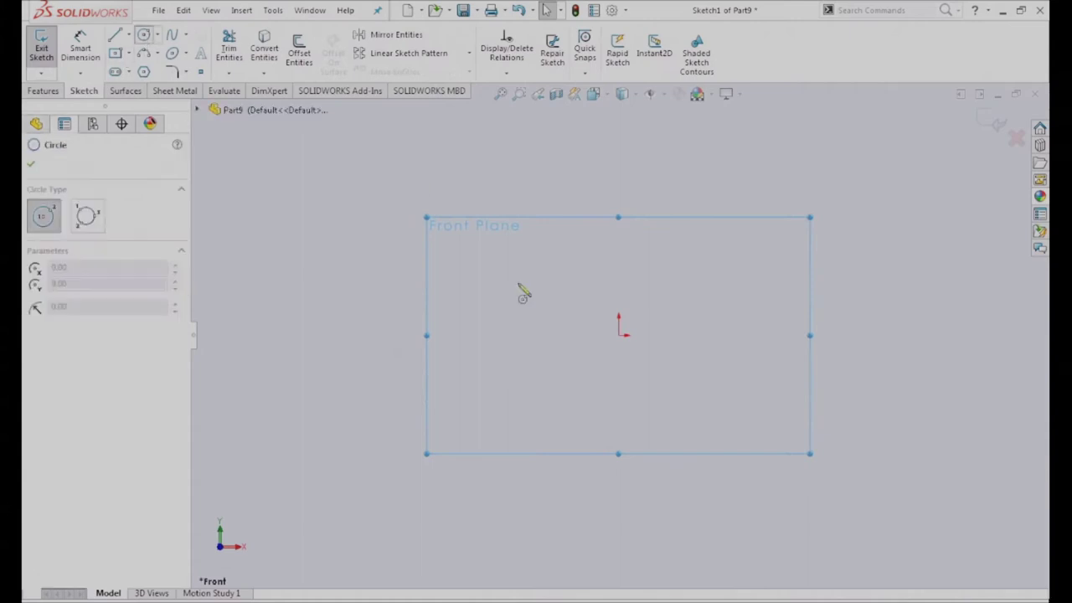
left_click(618, 332)
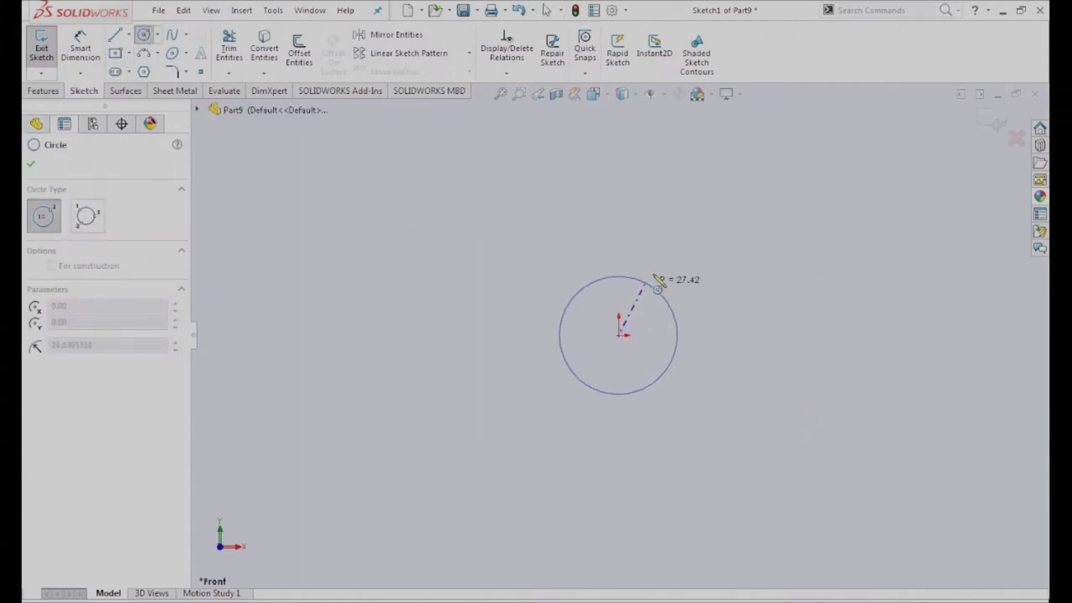
left_click(660, 282)
Dimension the circle to a 20 mm diameter and exit the sketch
left_click(86, 44)
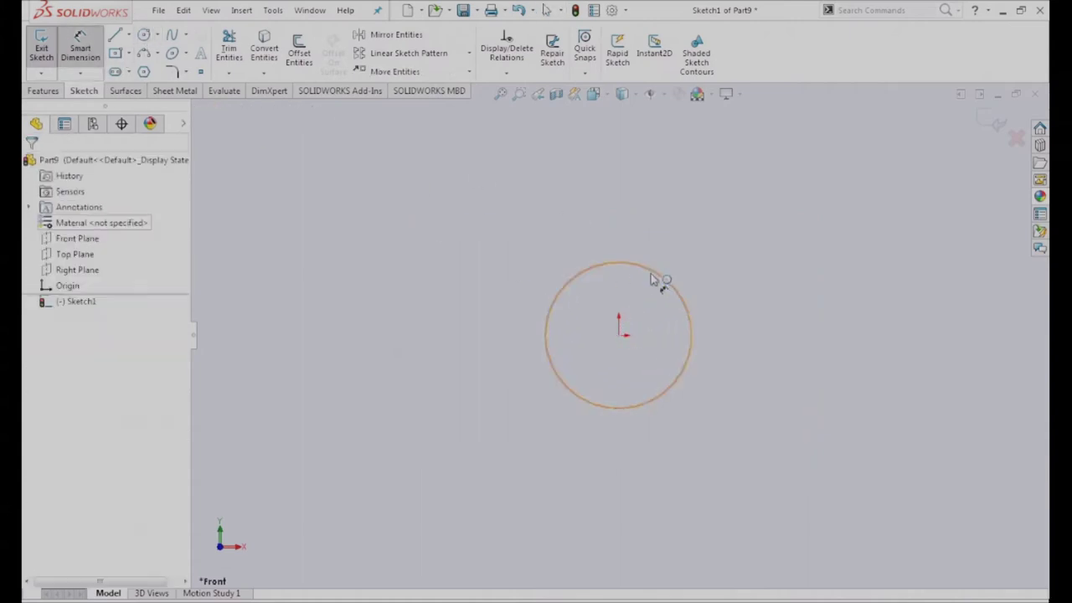
left_click(655, 278)
left_click(758, 243)
type("20")
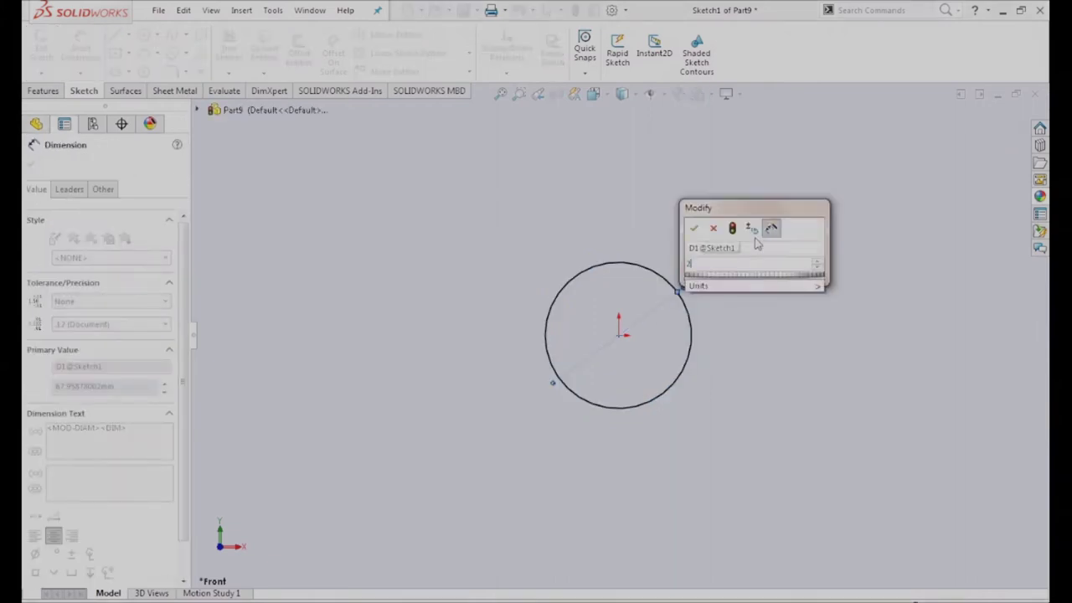
key("Return")
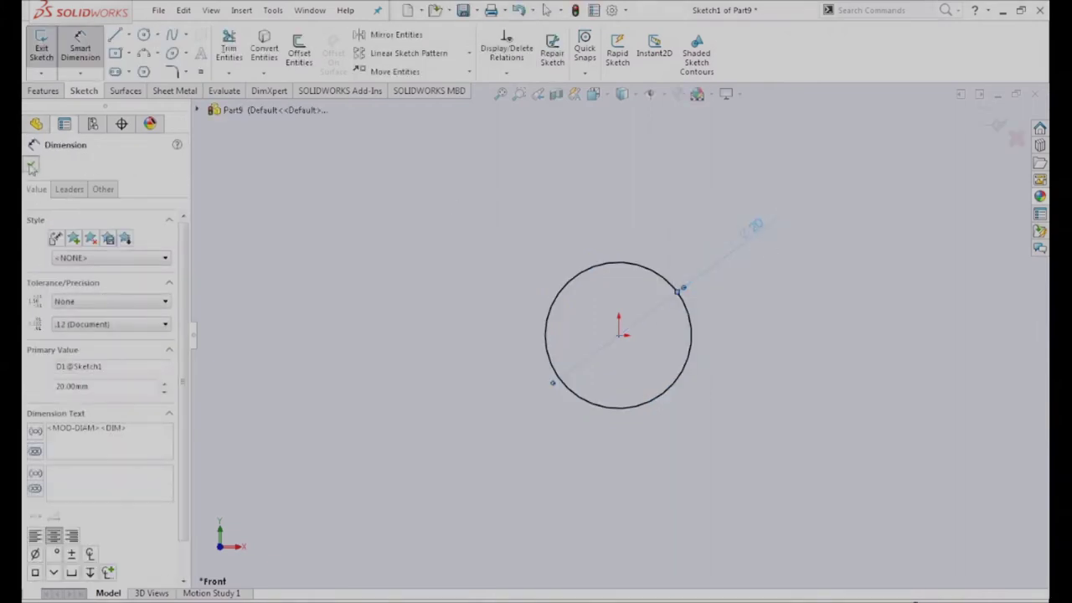
left_click(32, 167)
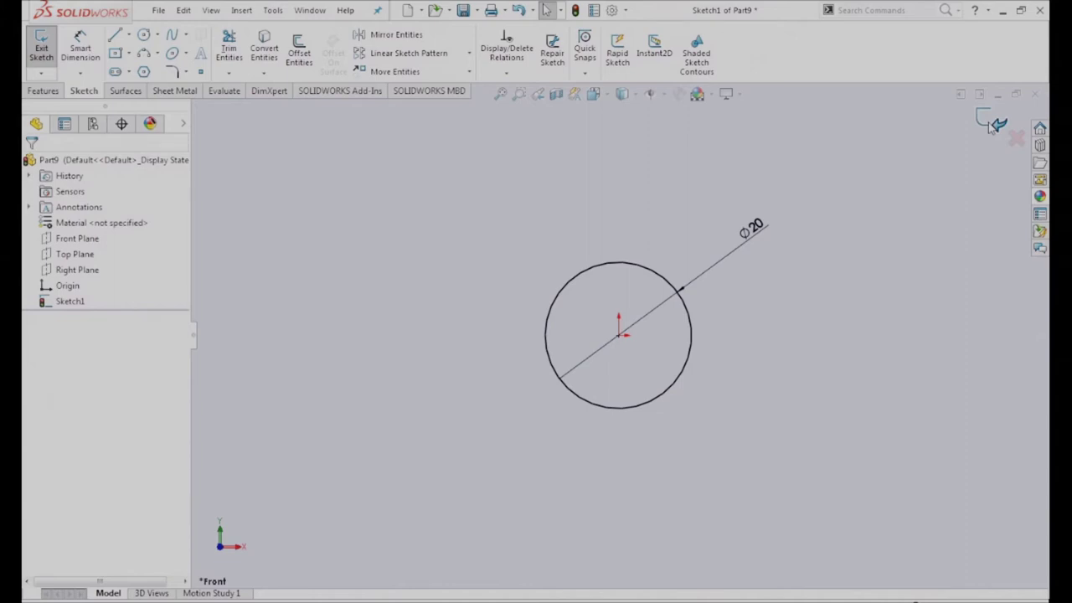
left_click(995, 124)
Extrude the circle 120 mm into a cylinder and fit it in view
left_click(50, 50)
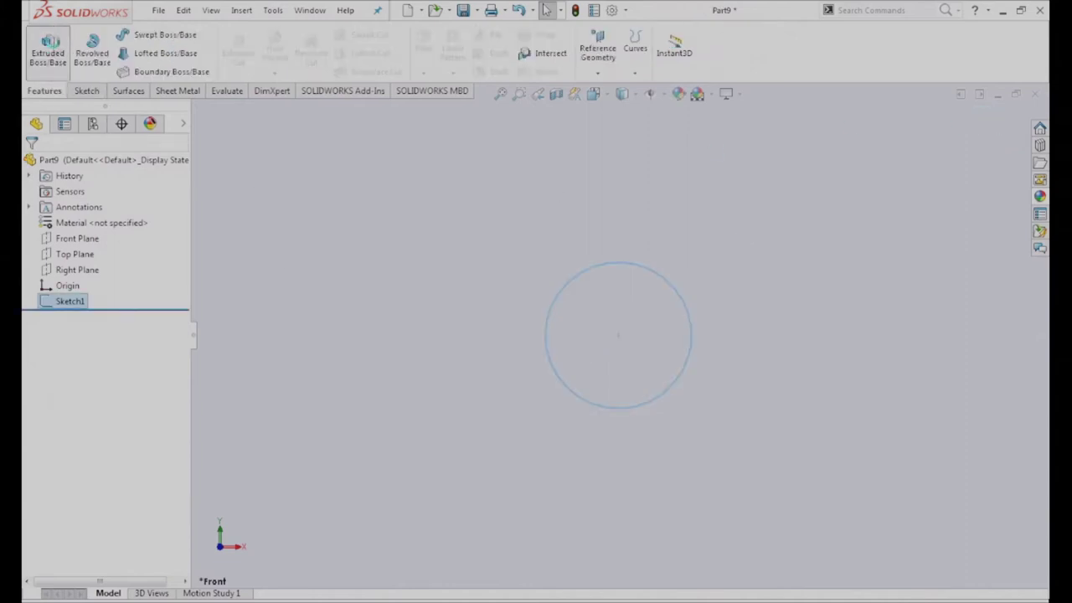
type("120.00mm")
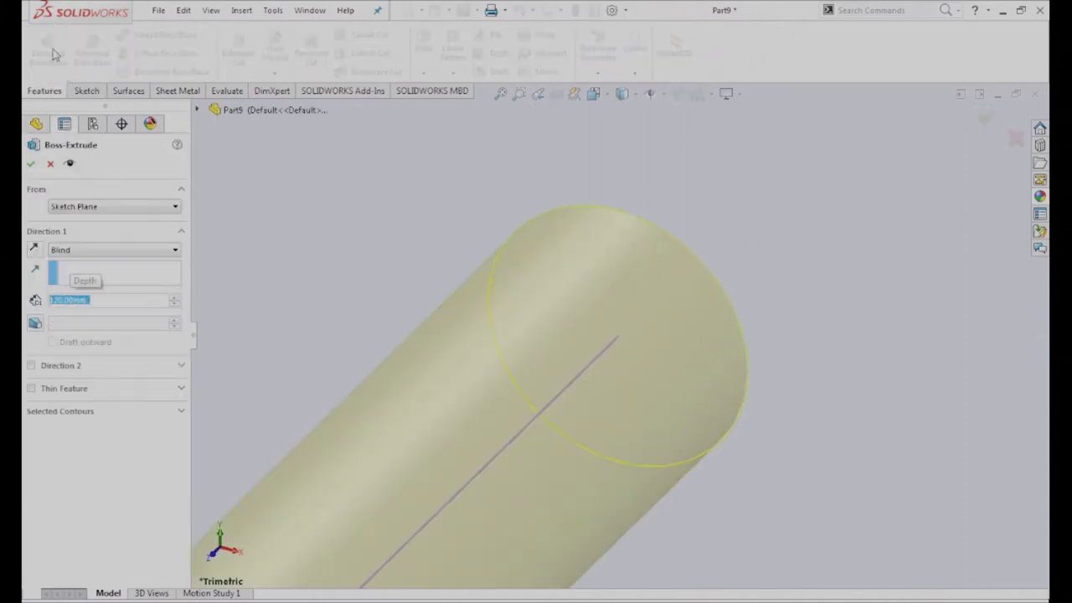
key("Return")
left_click(31, 167)
key("f")
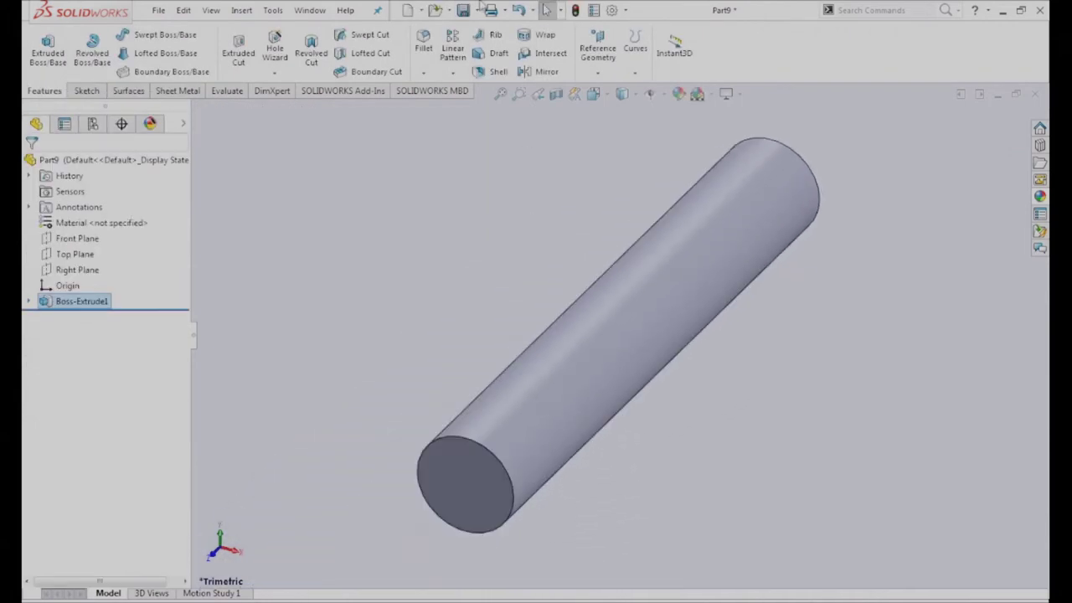
Save the part as 'Drilling Tool'
left_click(466, 11)
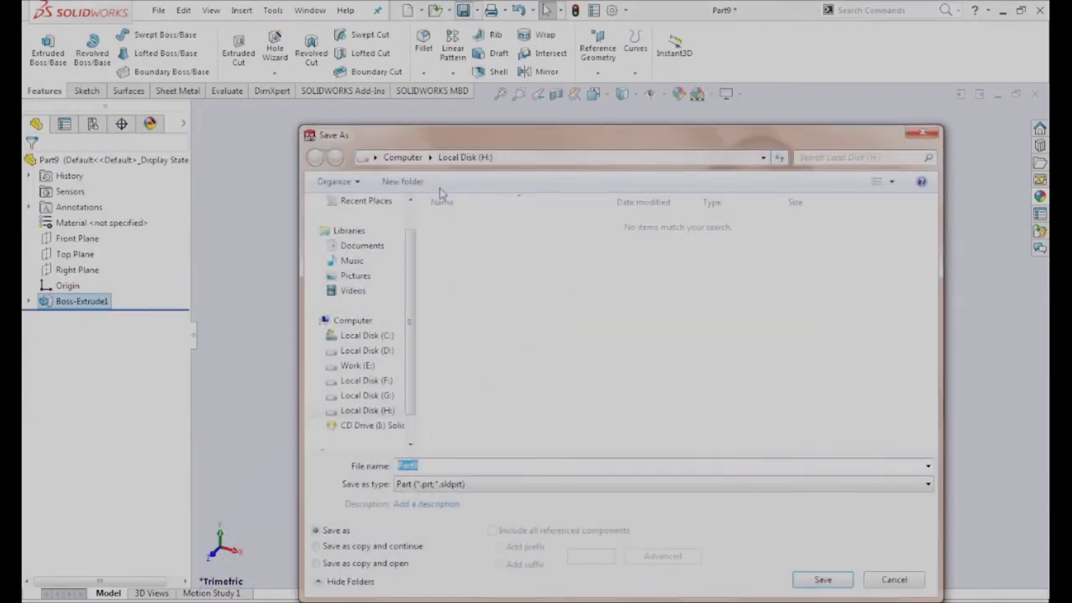
type("Drilling Tool")
key("Return")
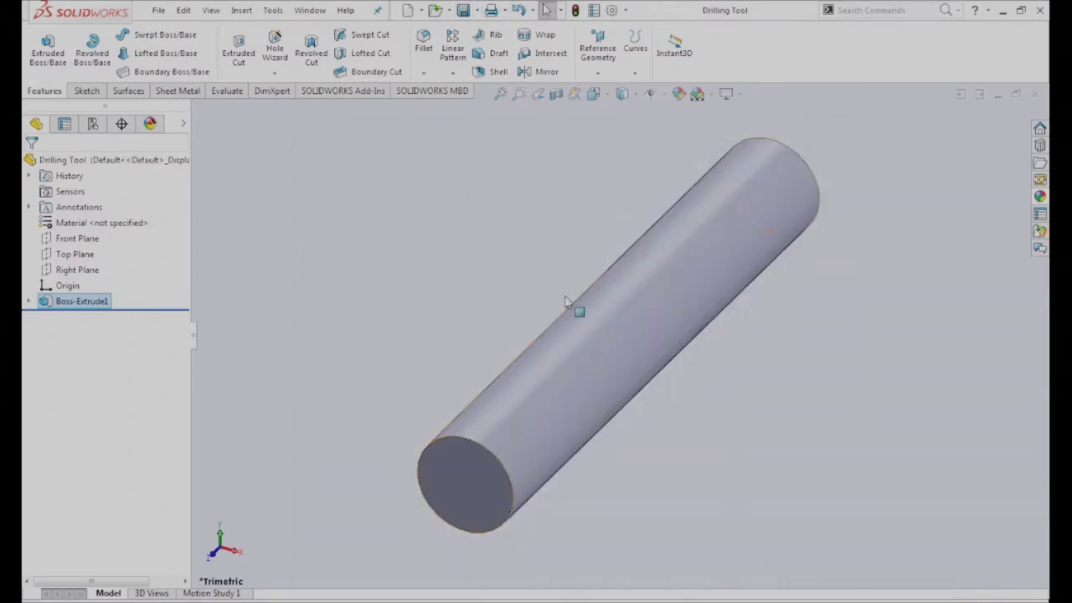
Start a sketch on the cylinder's end face, view it normal, and draw two circles
left_click(460, 479)
left_click(521, 430)
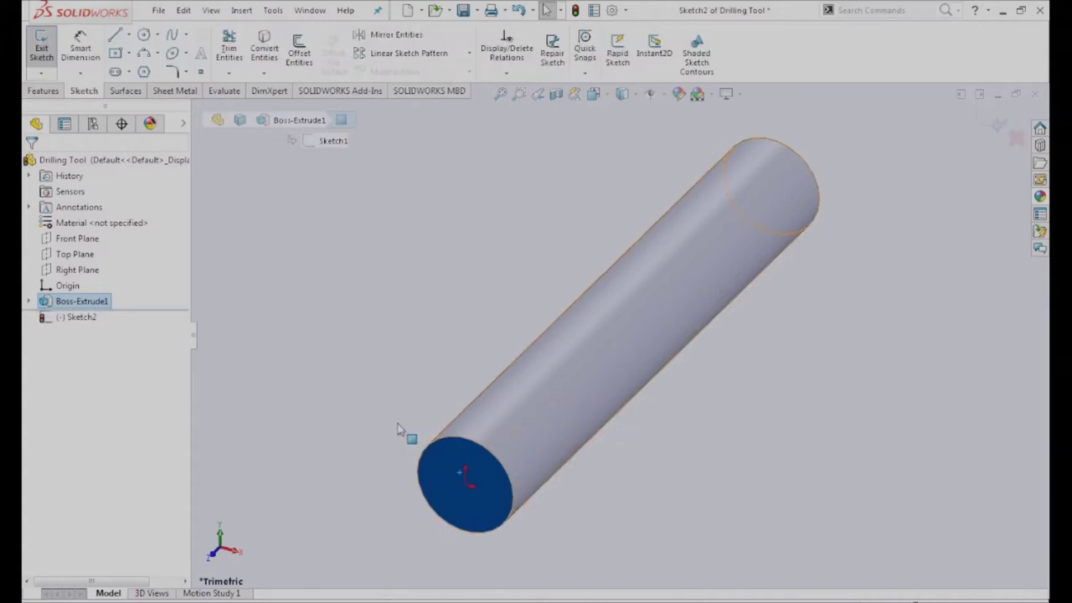
left_click(83, 318)
left_click(114, 298)
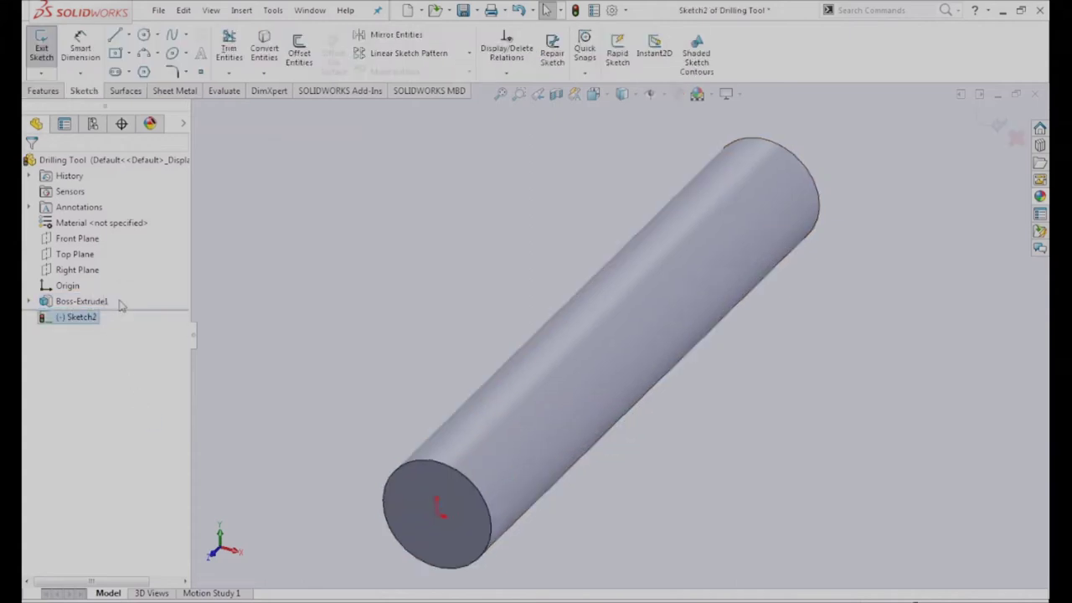
left_click(143, 35)
left_click(518, 269)
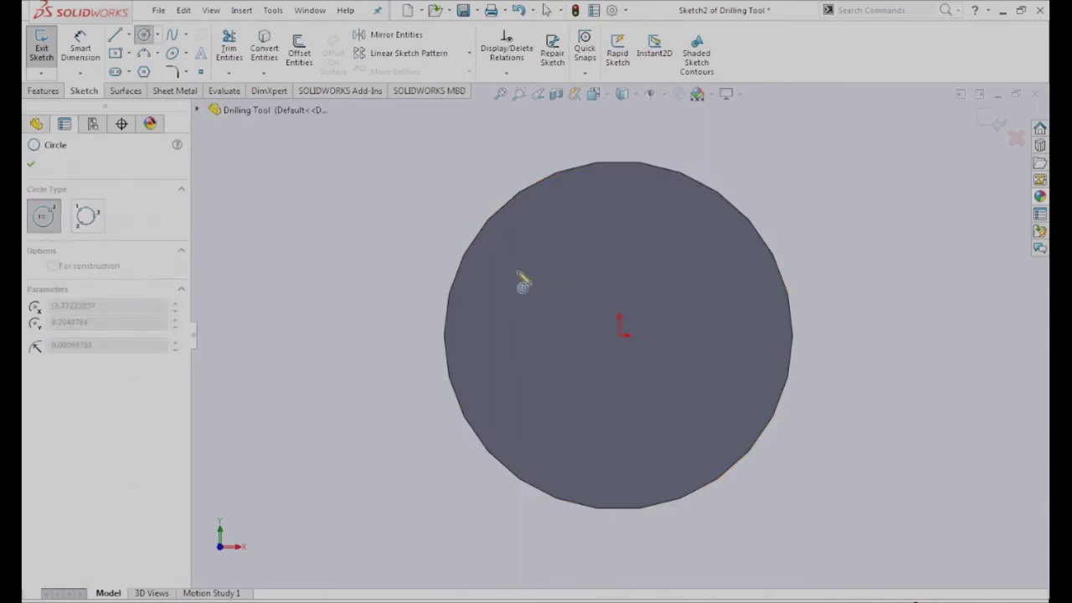
left_click(591, 228)
left_click(722, 415)
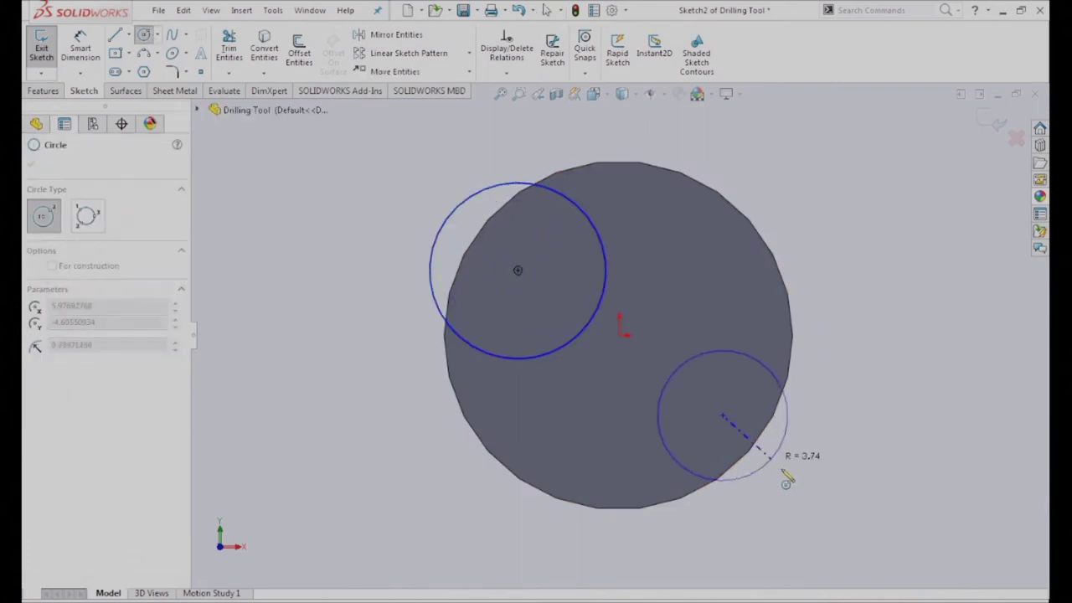
left_click(784, 473)
key("Escape")
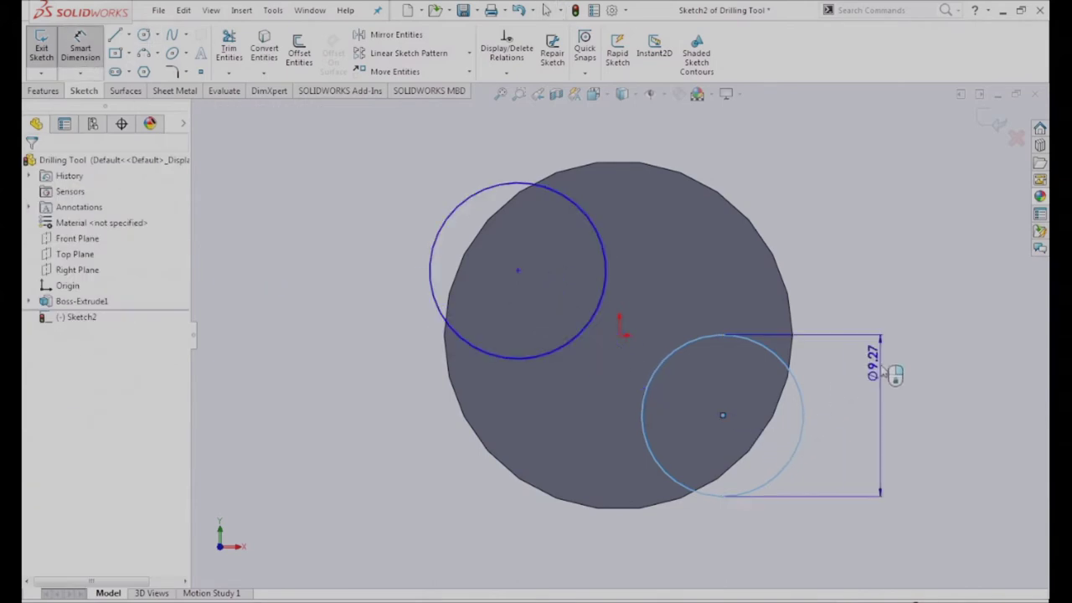
Dimension the lower circle to 10 mm diameter and the upper to 12 mm
left_click(886, 358)
type("10")
key("Return")
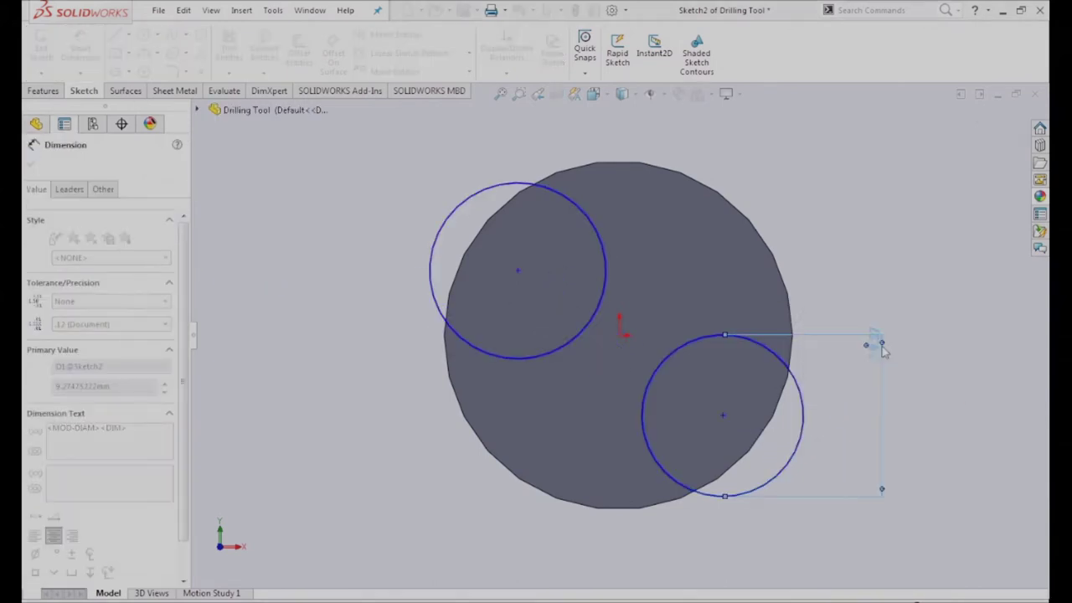
key("Escape")
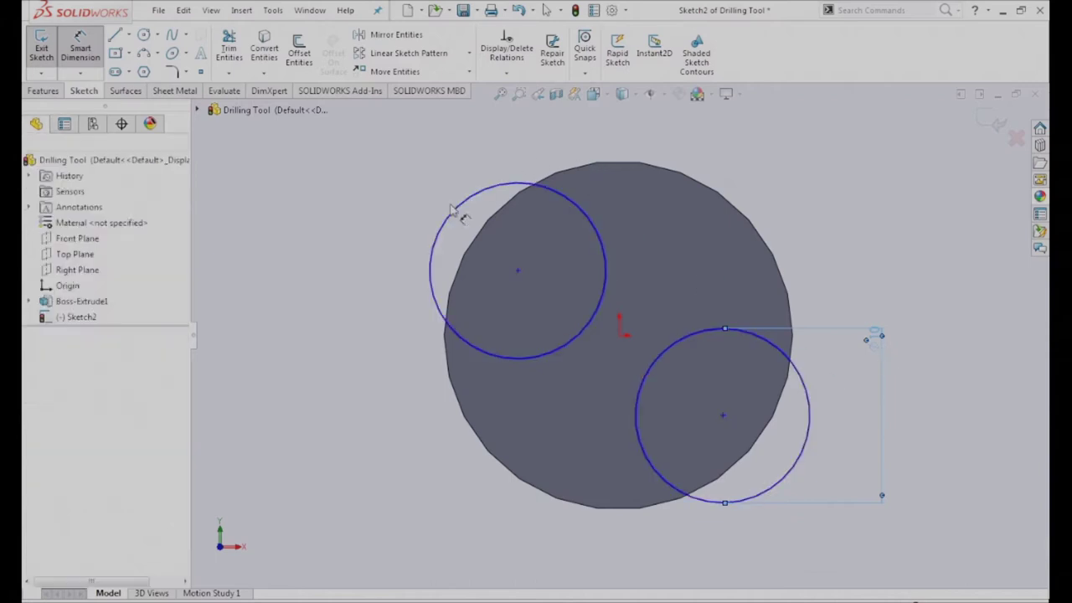
left_click(453, 218)
left_click(358, 211)
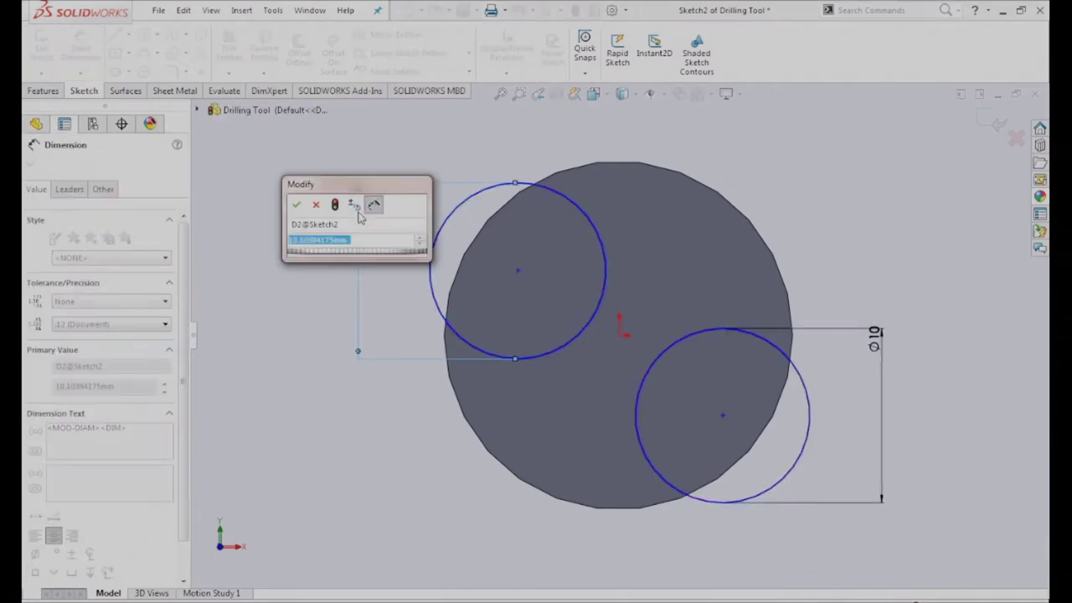
type("12")
key("Return")
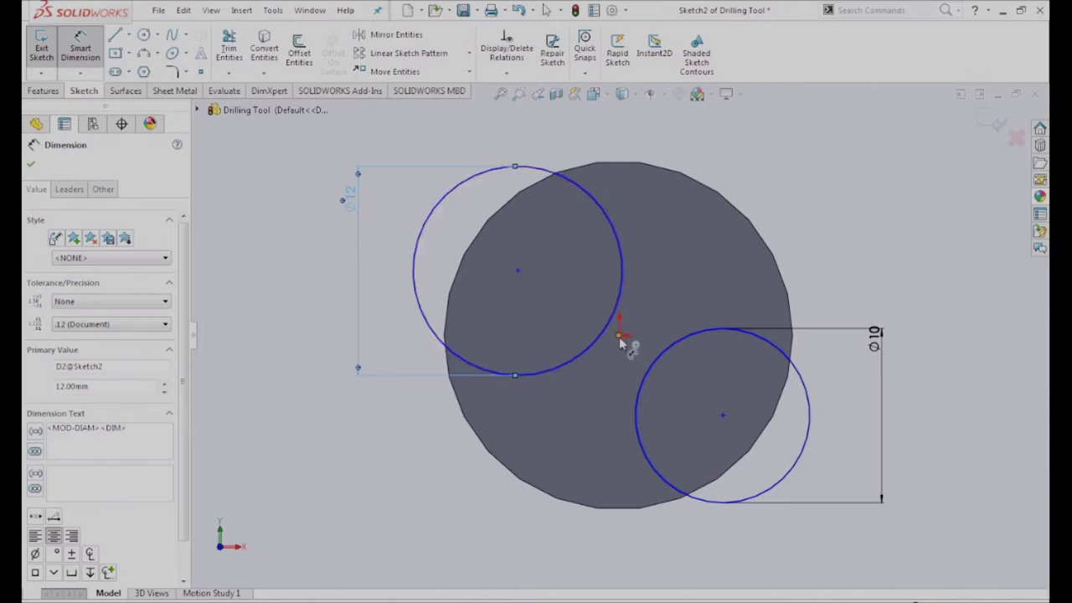
key("Escape")
Add two 5 mm dimensions locating the upper circle relative to the origin
left_click(593, 347)
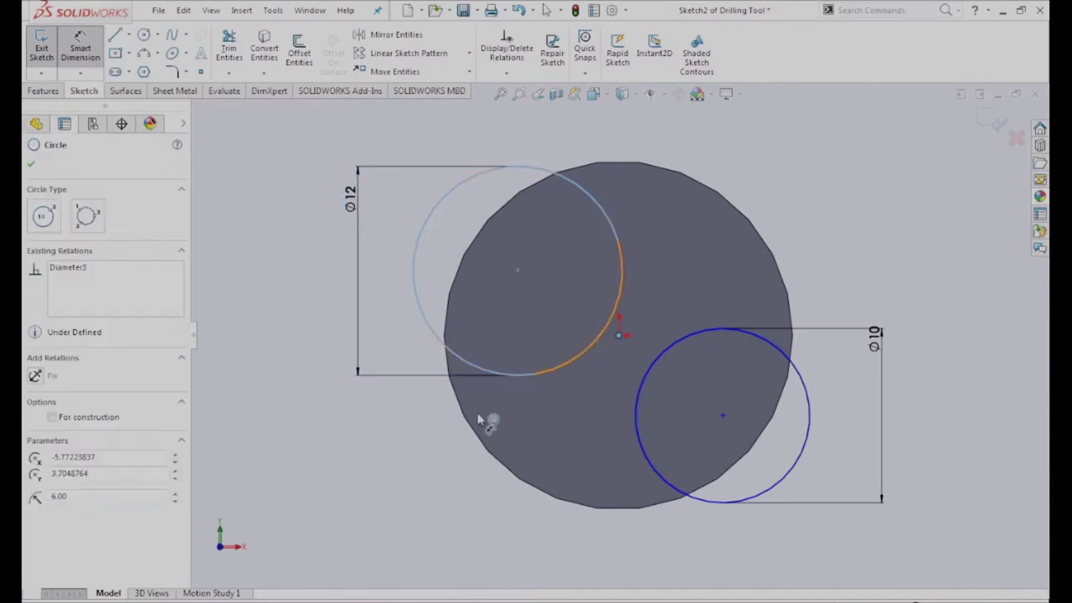
left_click(619, 335)
left_click(295, 307)
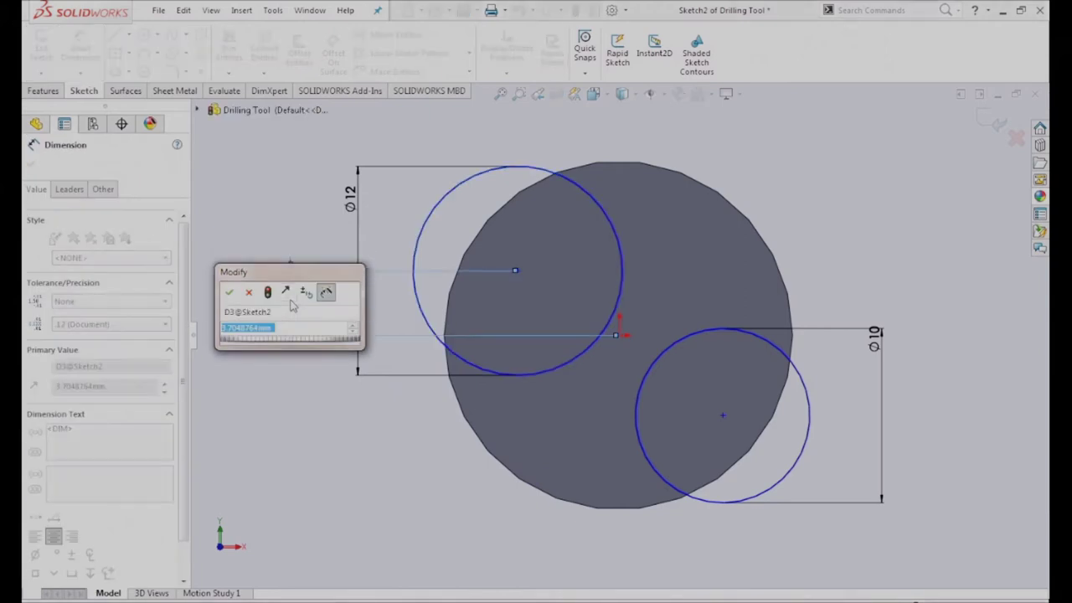
type("5")
key("Return")
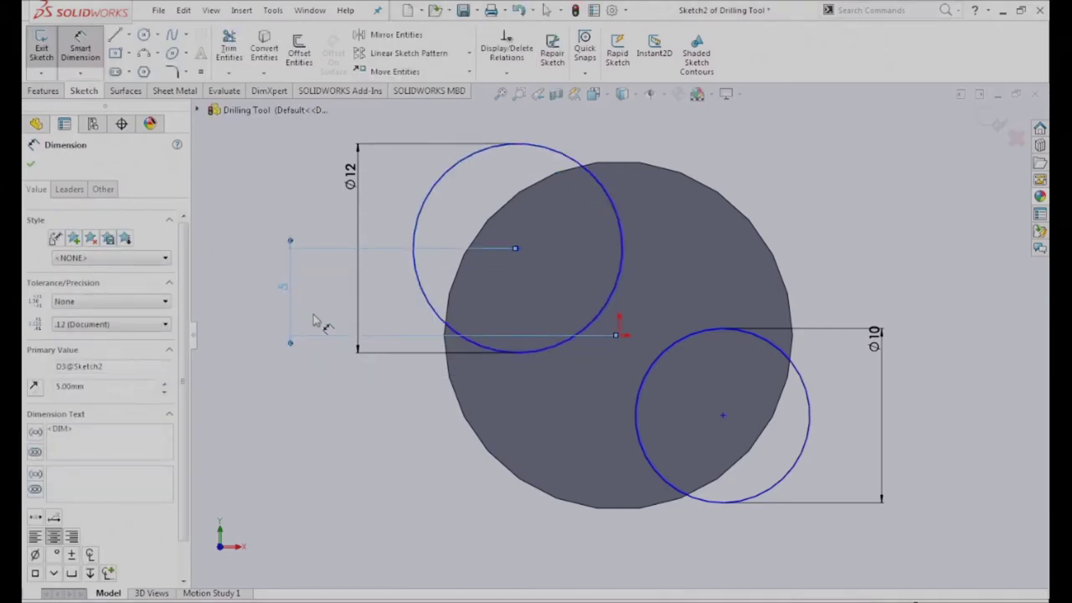
left_click(623, 274)
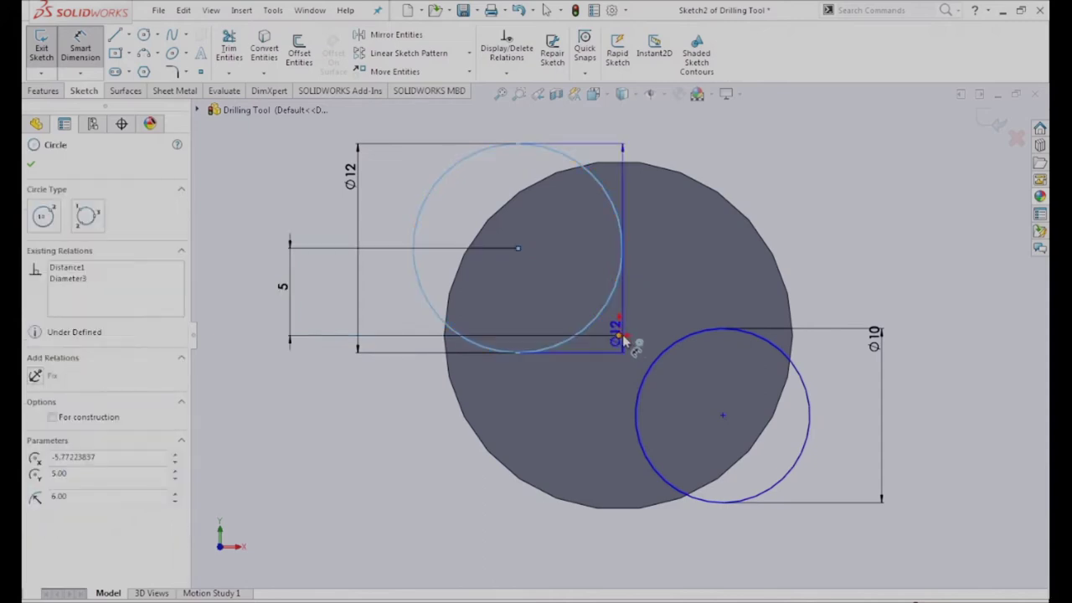
left_click(622, 334)
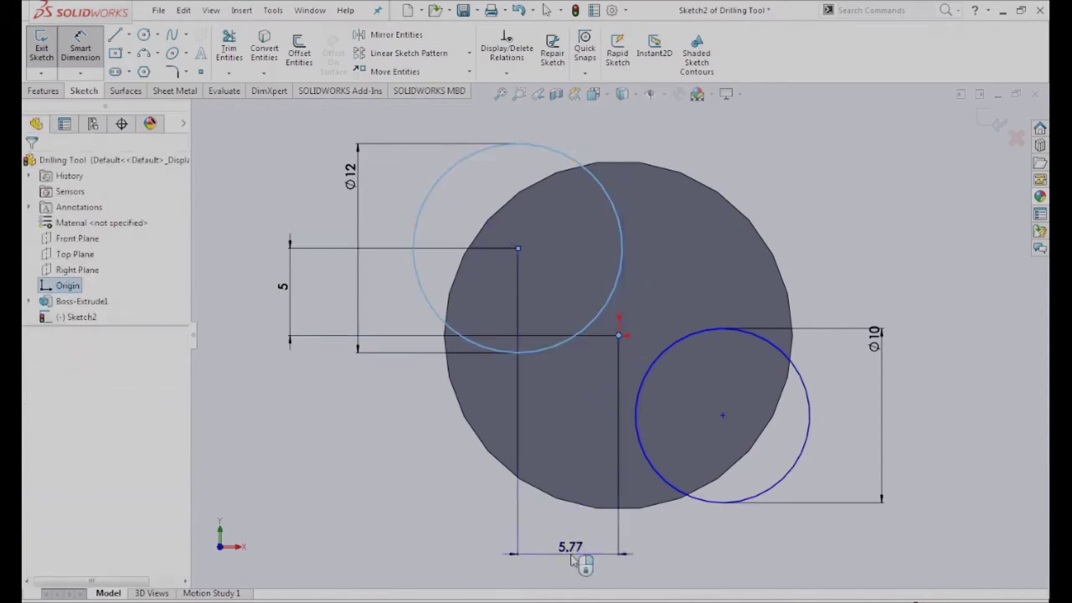
left_click(574, 559)
type("5.00mm")
key("Return")
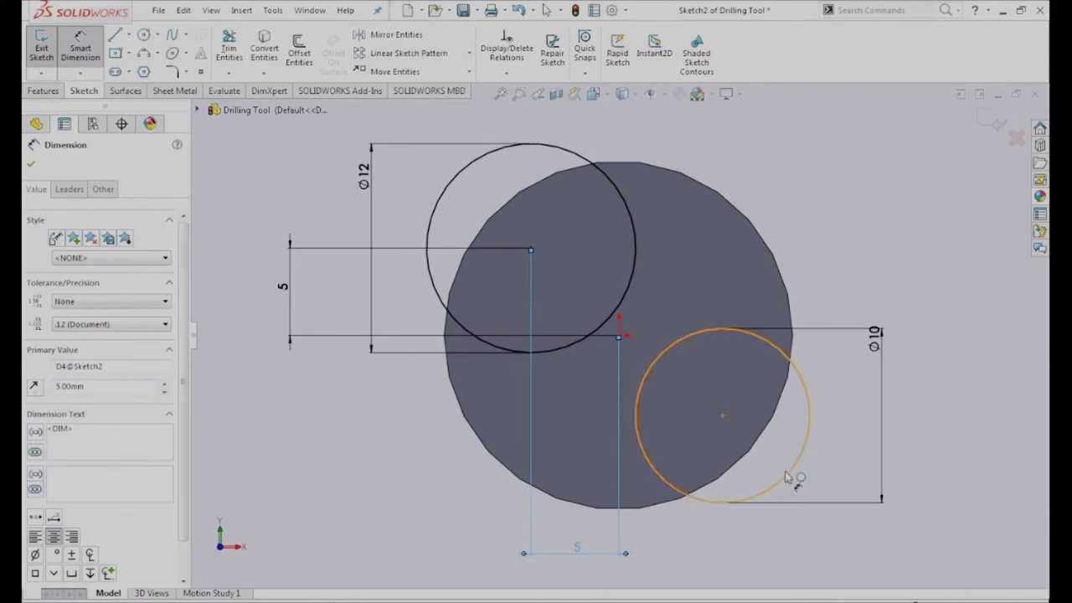
Dimension the lower circle 5 mm horizontally from the origin, undoing a stray aligned dimension
mouse_move(787, 479)
left_mouse_down()
mouse_move(651, 376)
mouse_move(618, 335)
left_mouse_up()
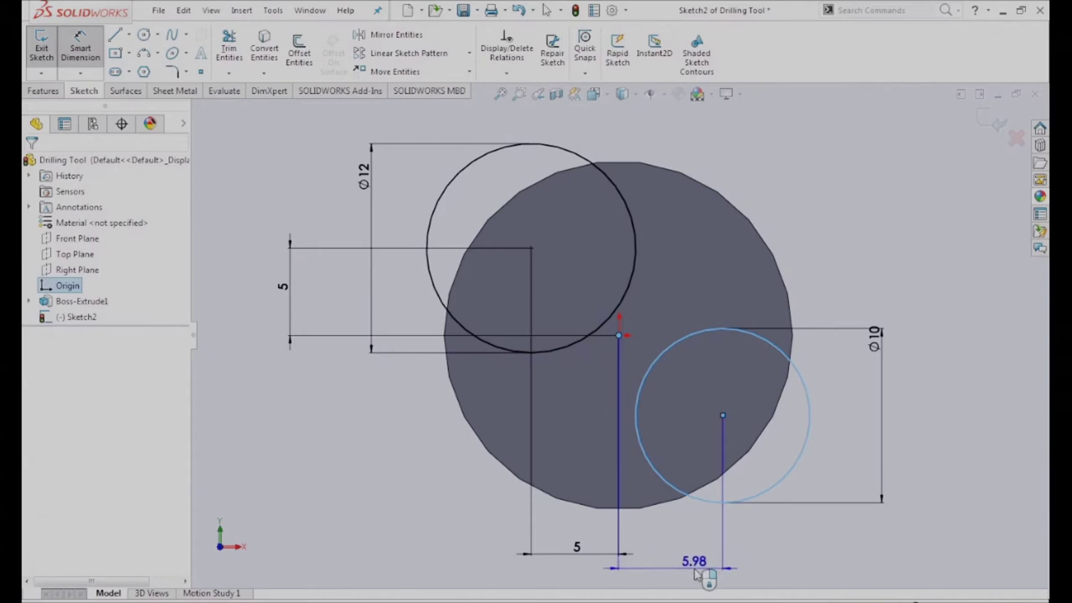
left_click(696, 573)
type("5.00mm")
key("Return")
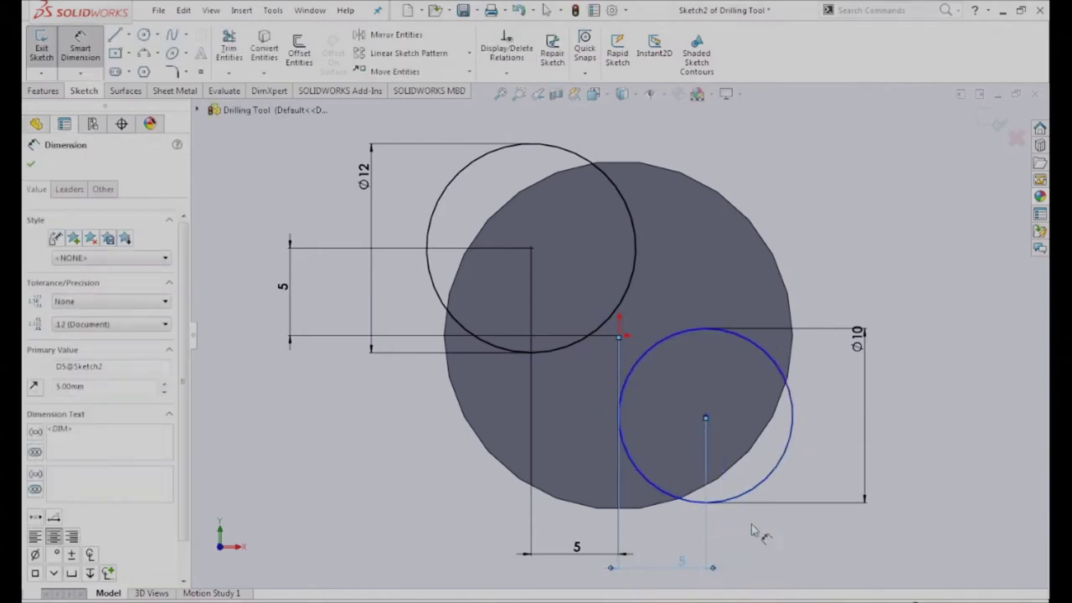
left_click_drag(760, 376, 626, 335)
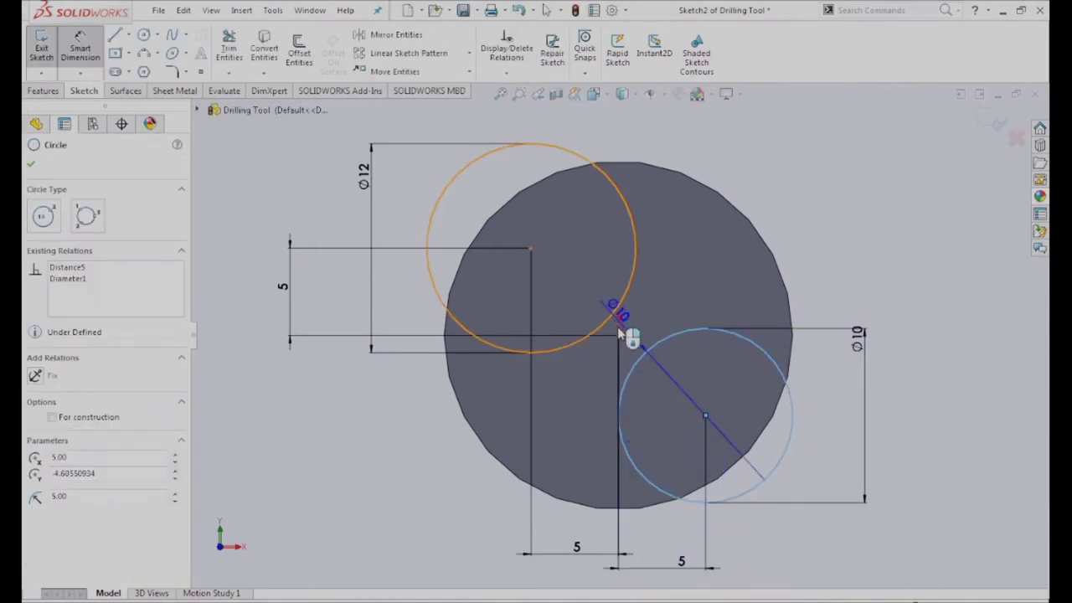
left_click(620, 335)
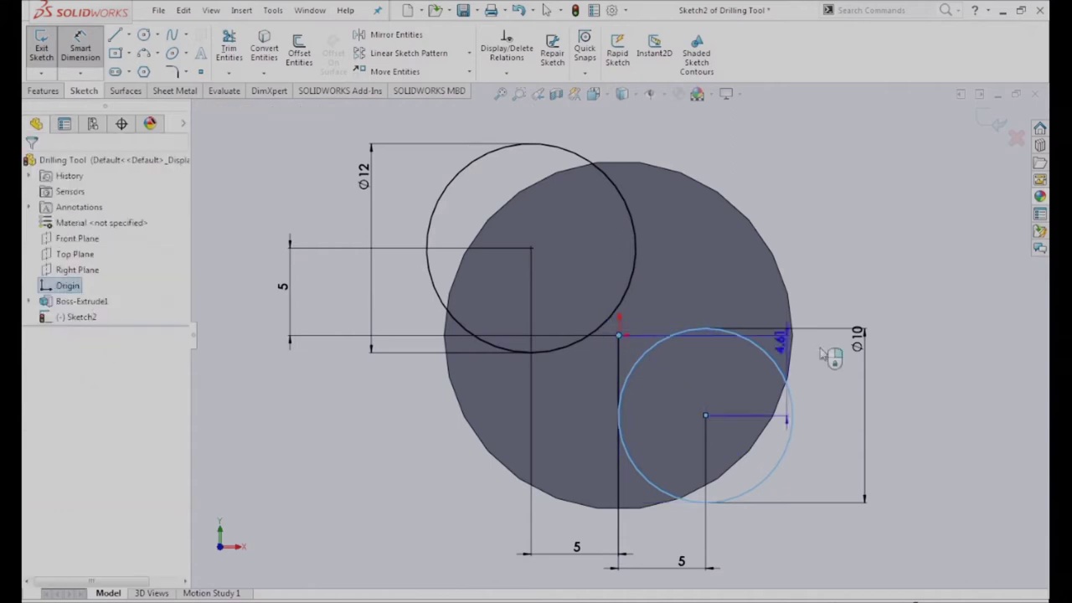
left_click(942, 343)
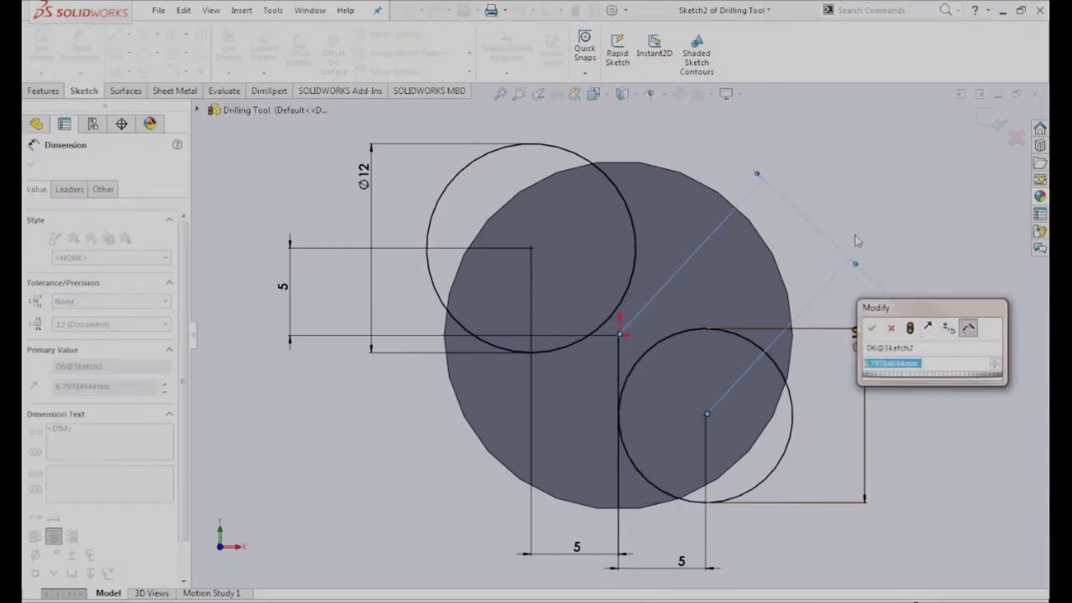
key("Return")
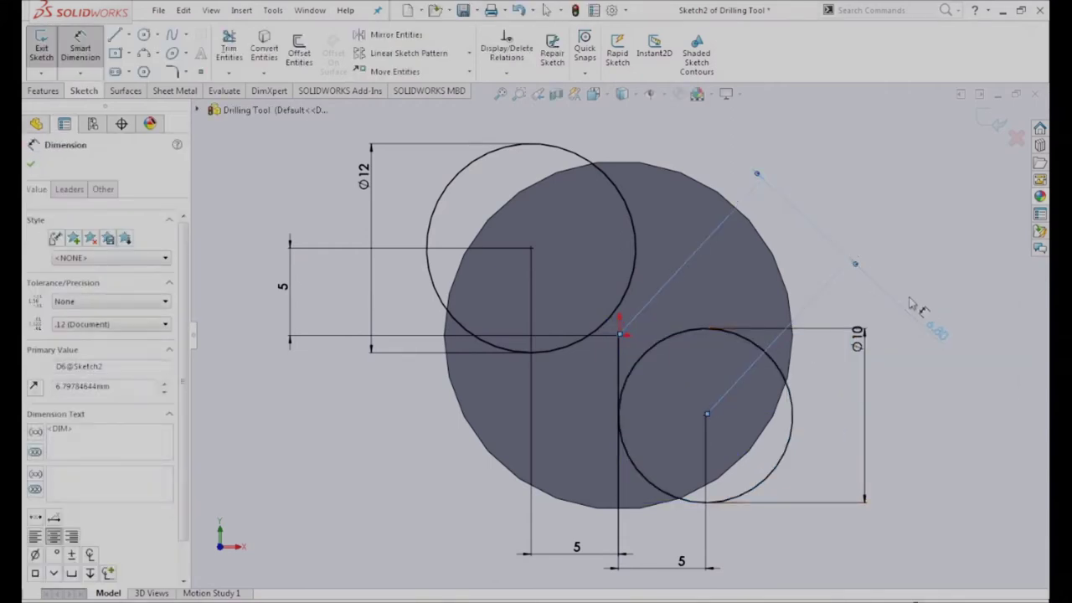
key("Escape")
key("ctrl+z")
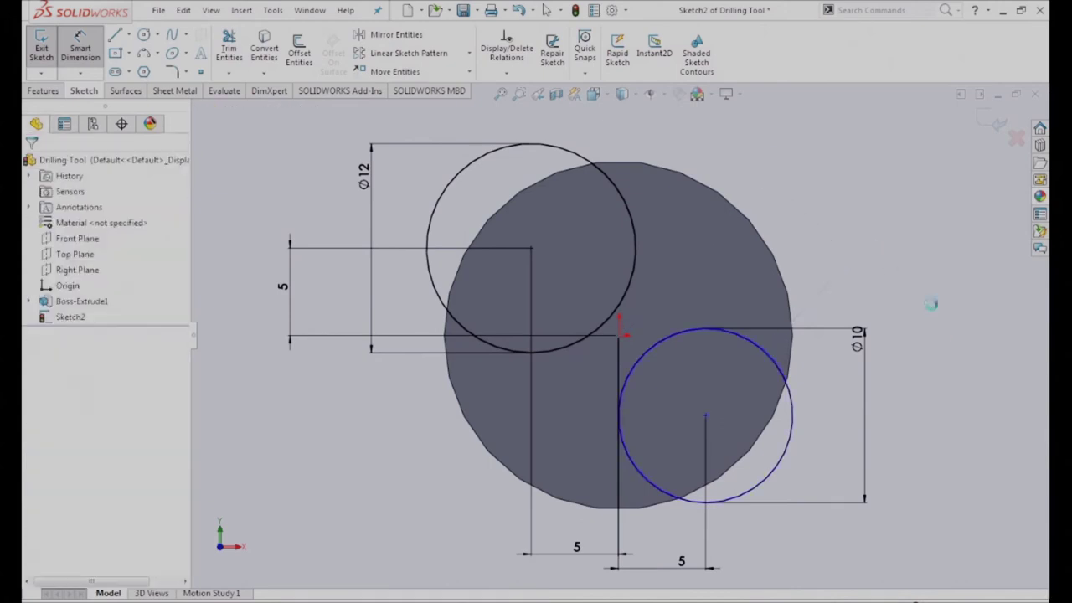
Set the lower circle's vertical offset from the origin to 7 mm and exit Sketch2
left_click(758, 359)
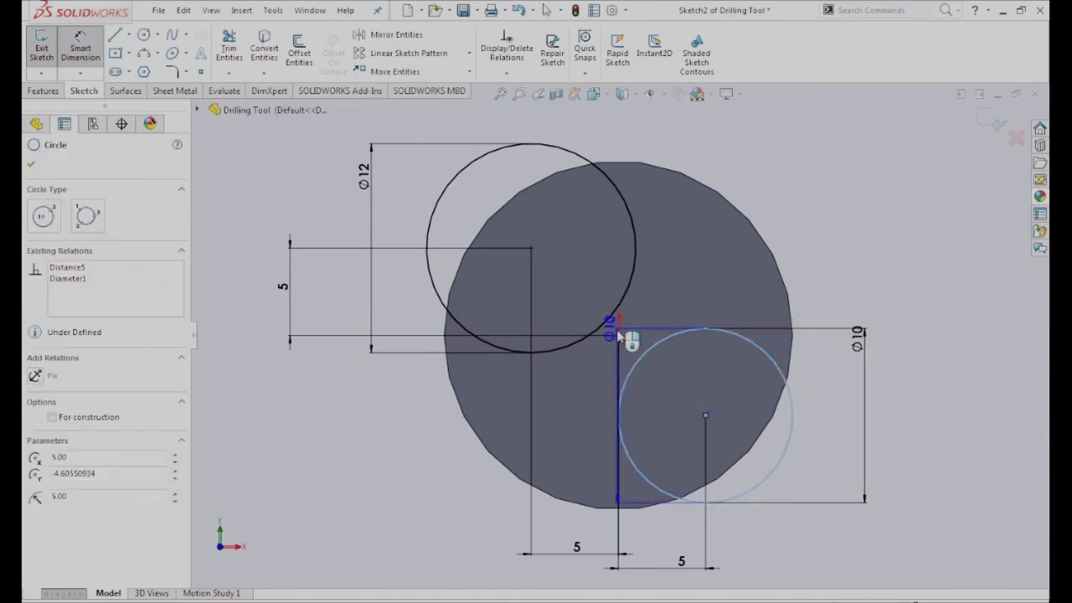
left_click(618, 336)
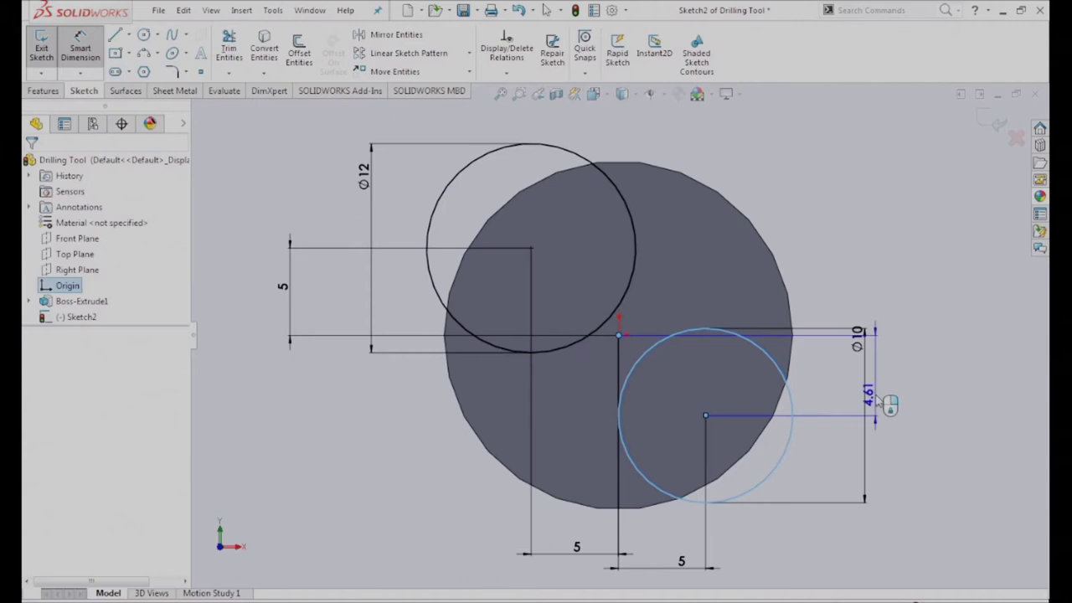
left_click(942, 409)
type("7")
key("Return")
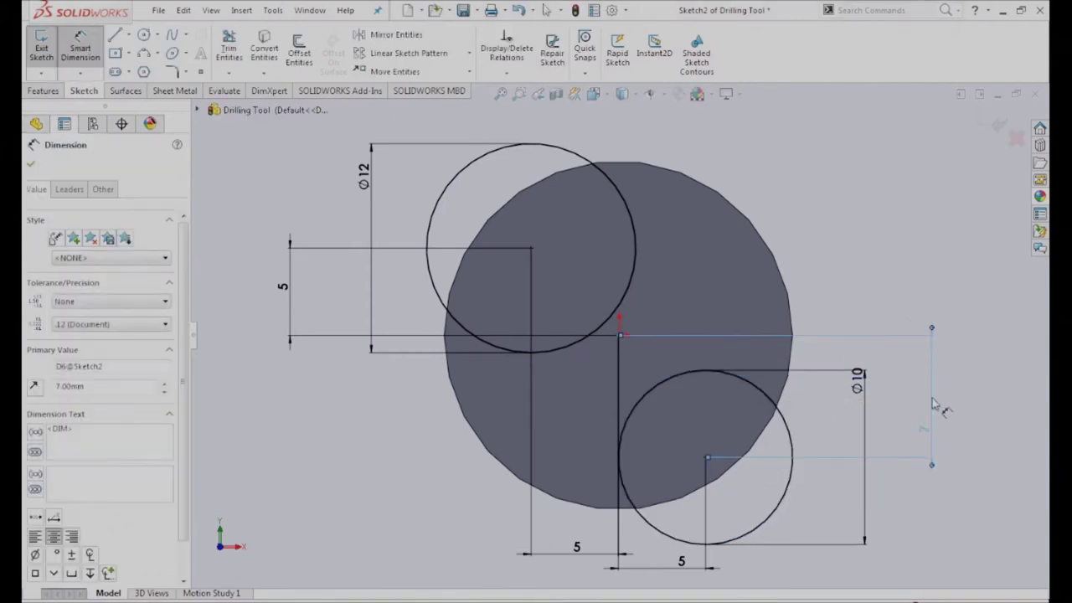
left_click(990, 114)
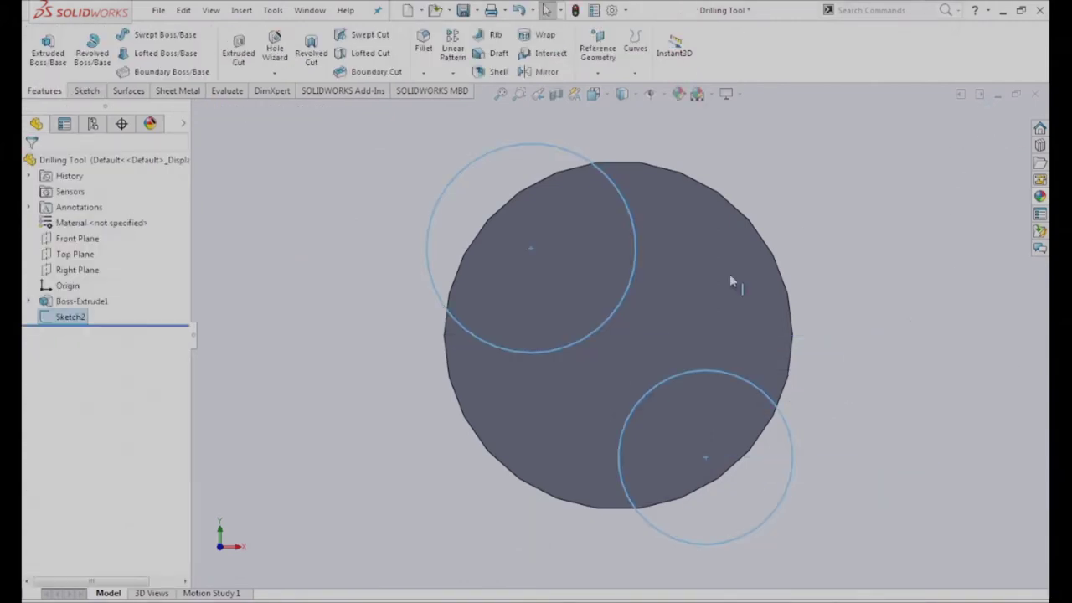
Start Sketch3 on the Right Plane, viewed straight on
middle_click_drag(759, 375, 577, 377)
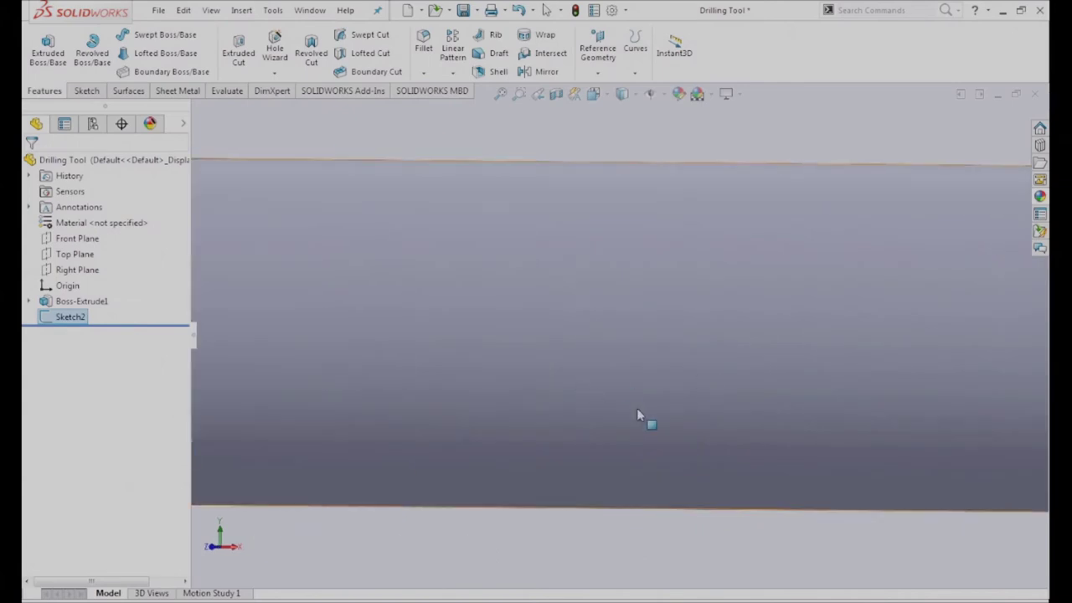
key("f")
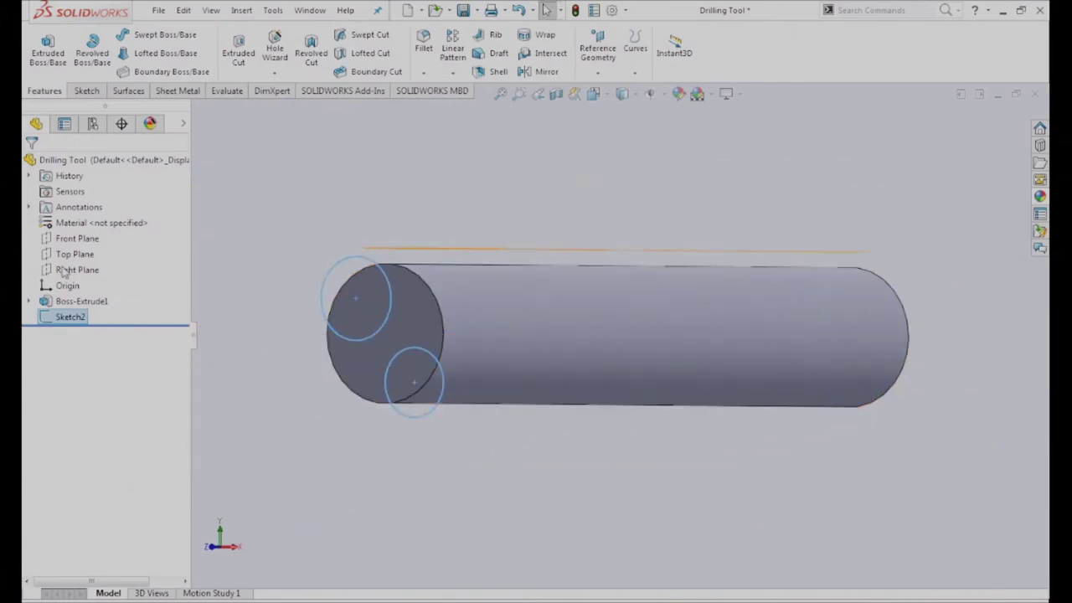
left_click(65, 270)
left_click(74, 245)
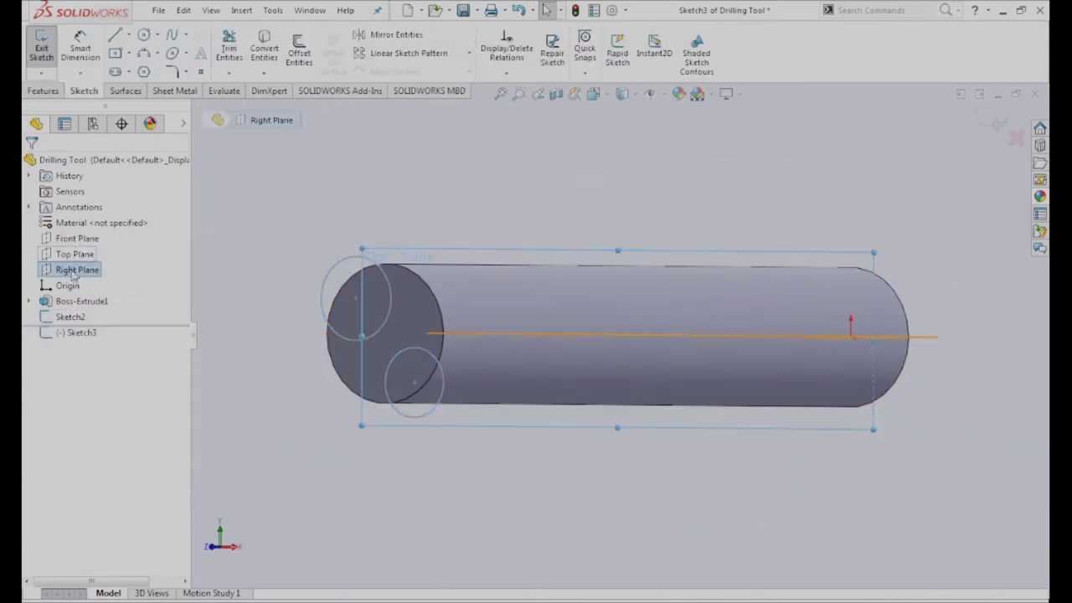
left_click(72, 333)
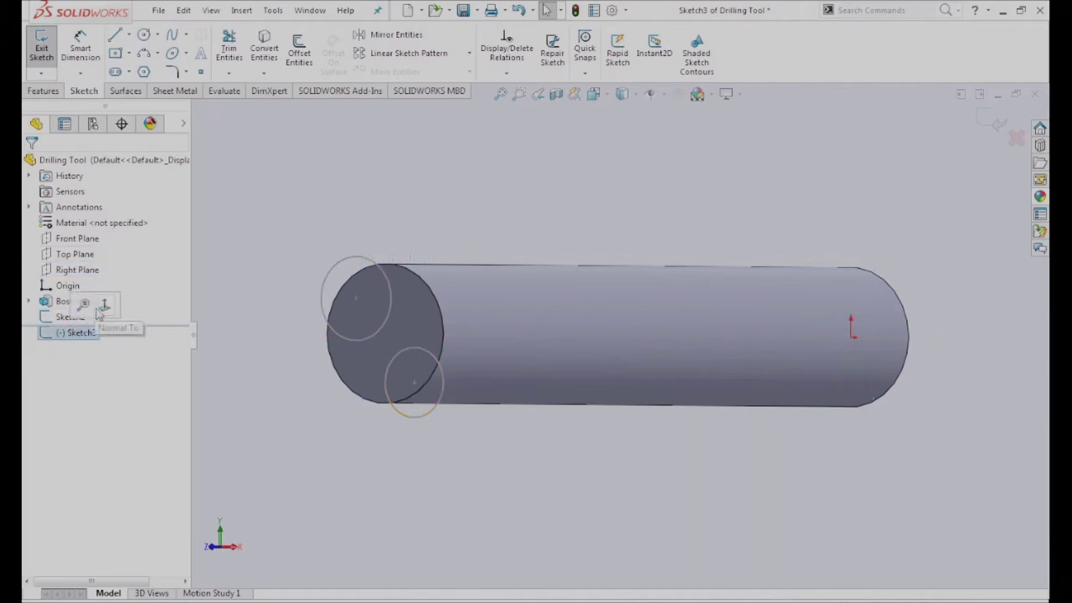
left_click(98, 311)
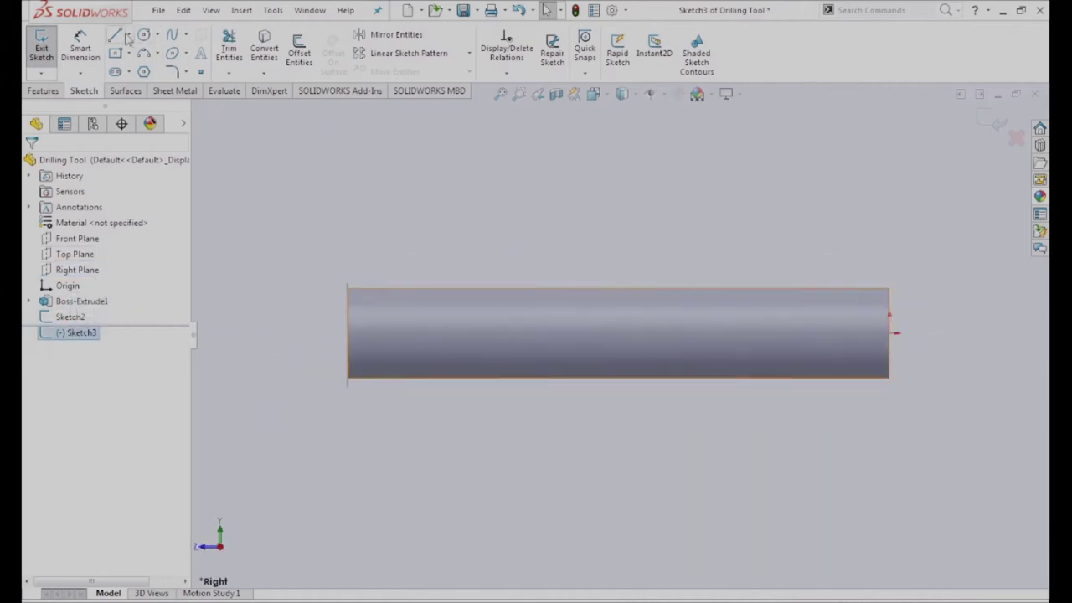
Draw a line along the cylinder's axis from its right end to its left end
left_click(127, 38)
left_click(128, 35)
left_click(138, 50)
left_click(890, 333)
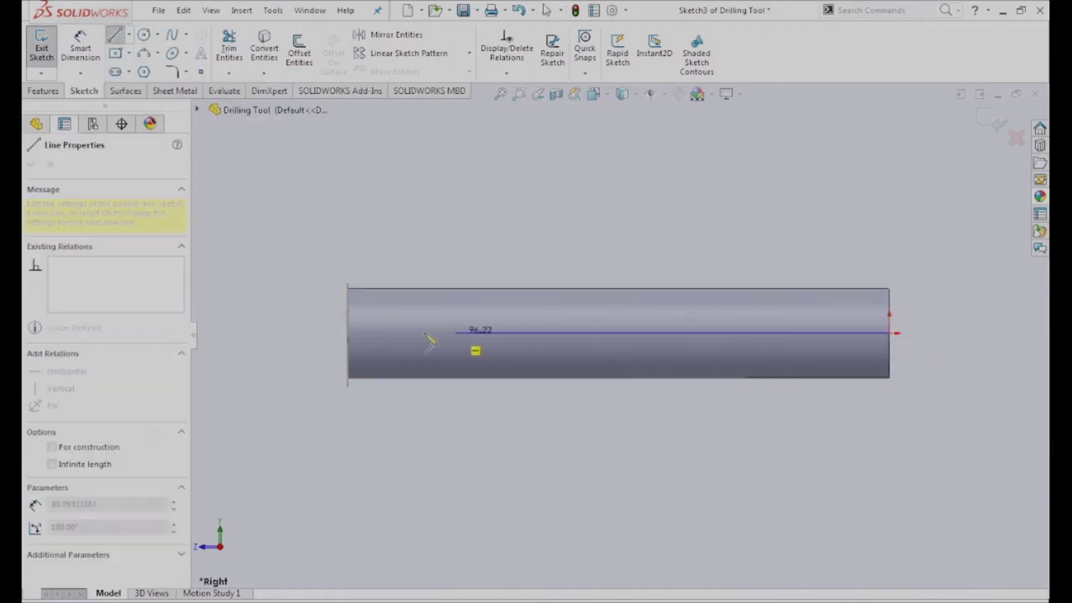
left_click(349, 333)
key("Escape")
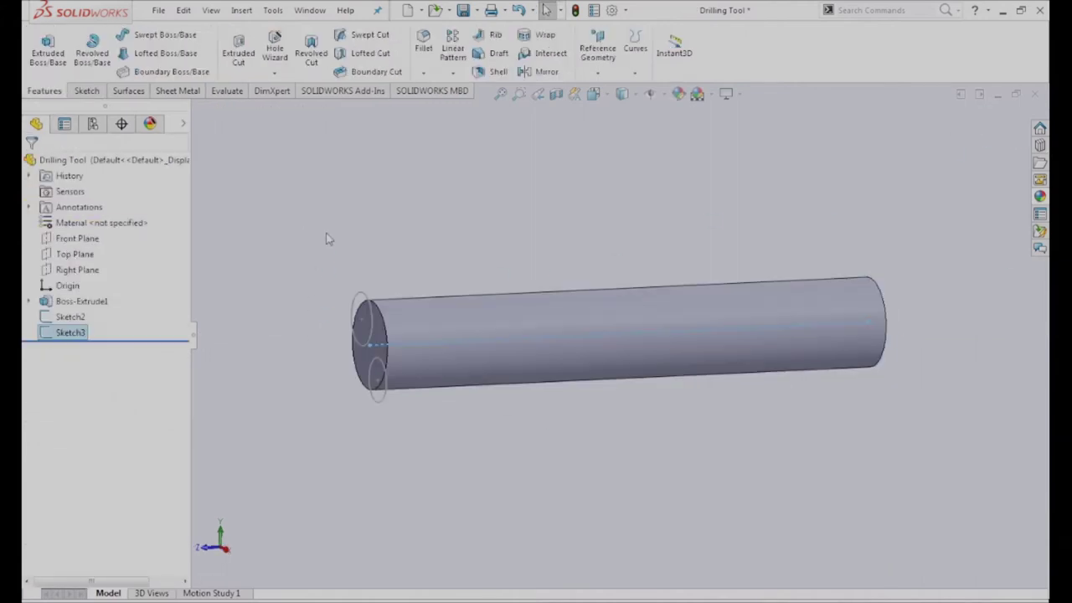
Sweep-cut the two-circle profile along the axis line with a 1-revolution twist
left_click(354, 38)
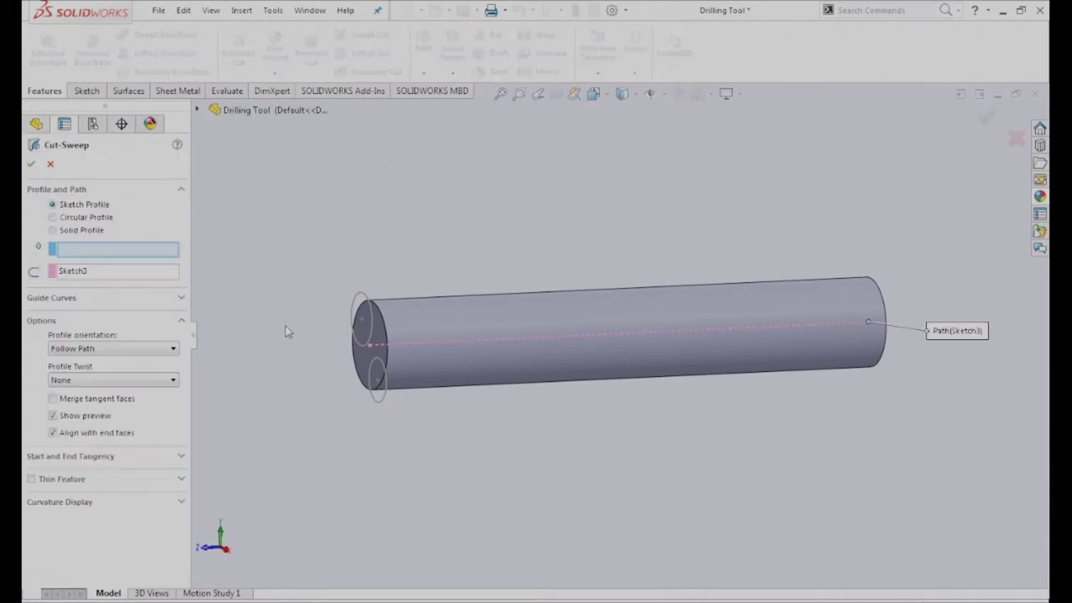
mouse_move(287, 330)
middle_mouse_down()
mouse_move(335, 299)
mouse_move(335, 350)
middle_mouse_up()
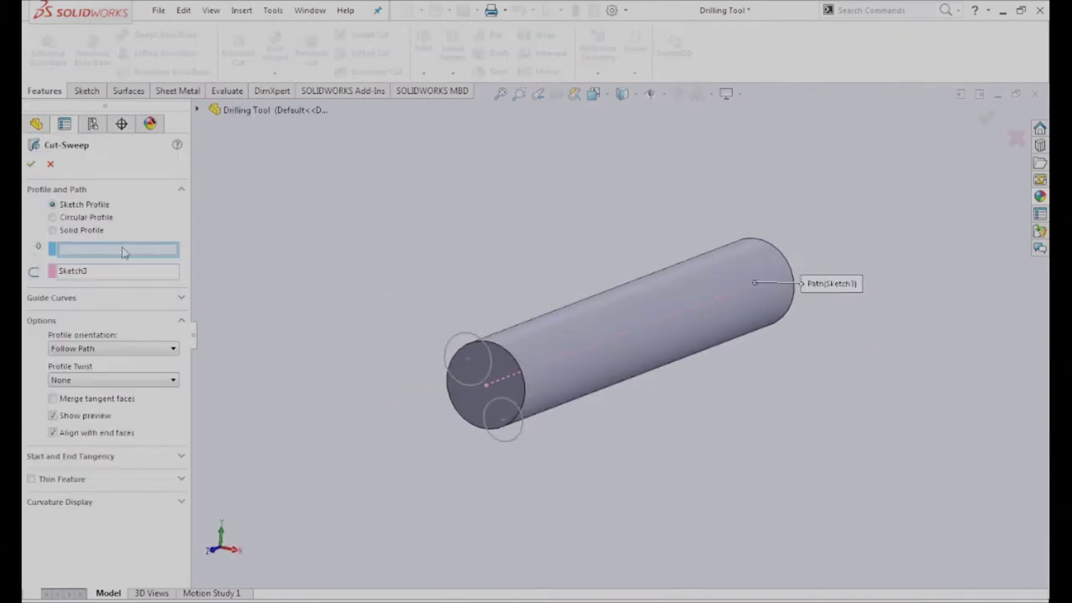
left_click(480, 343)
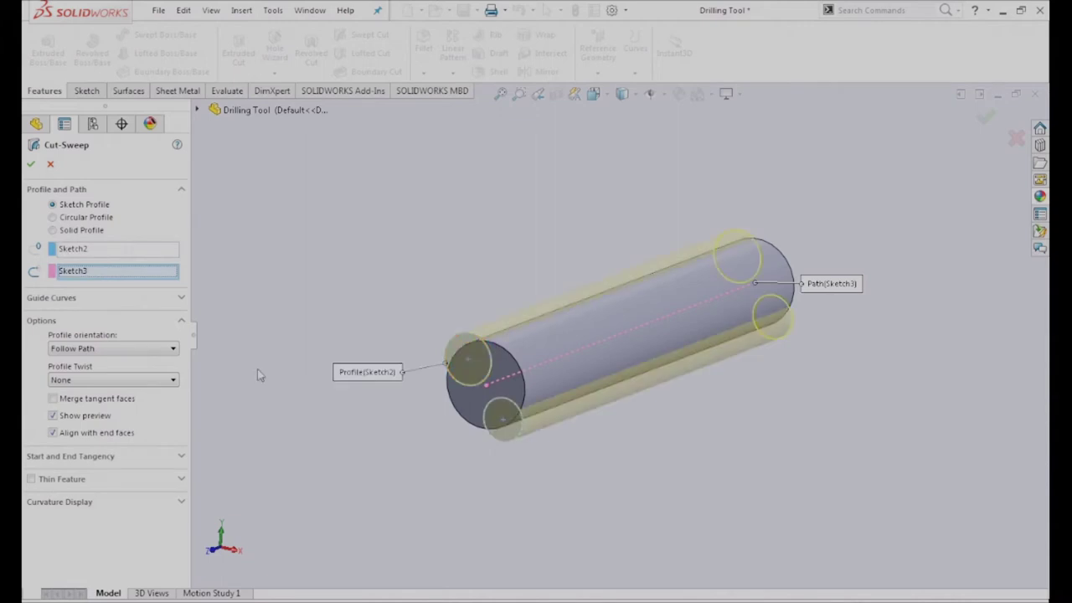
left_click(152, 383)
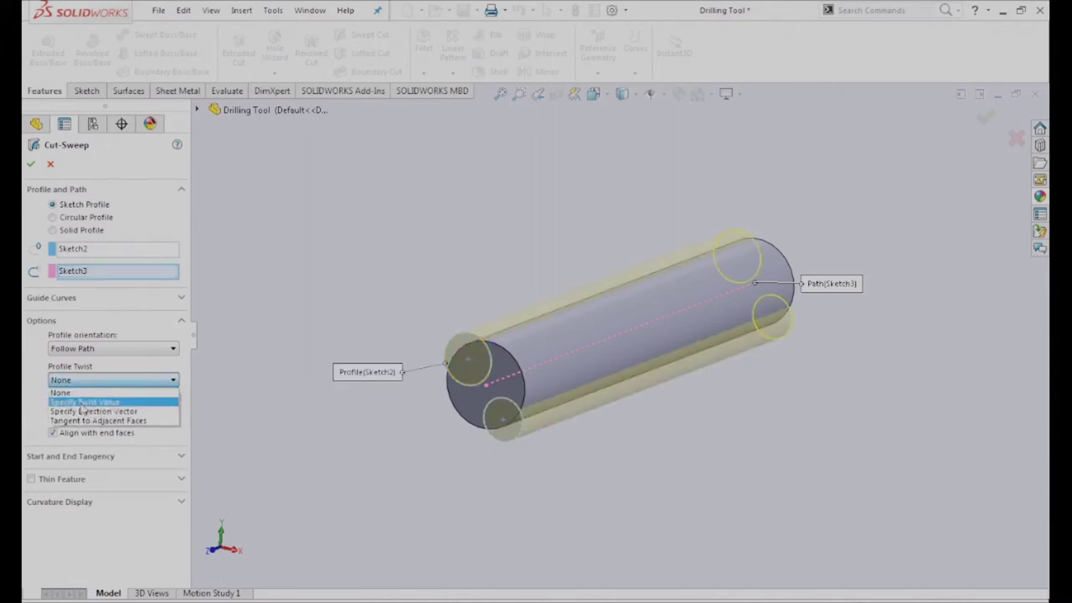
left_click(92, 404)
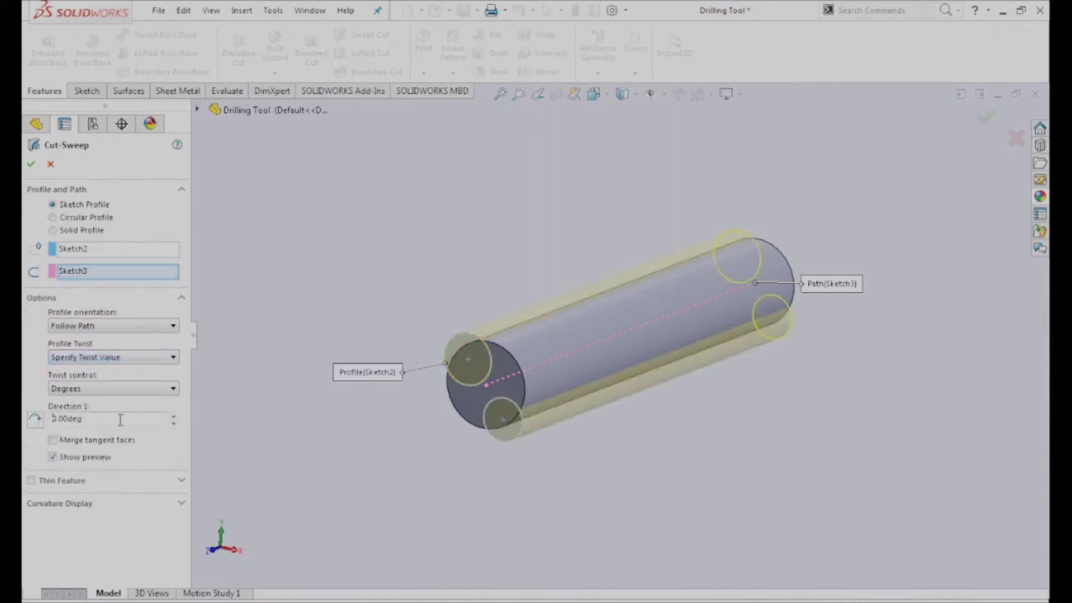
left_click(120, 390)
left_click(104, 420)
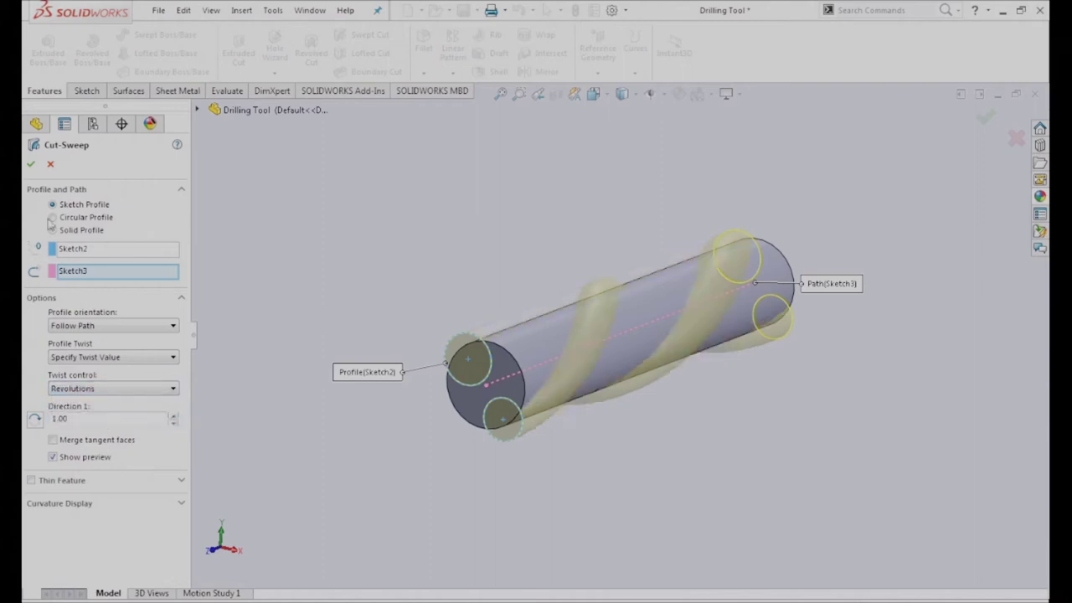
left_click(31, 166)
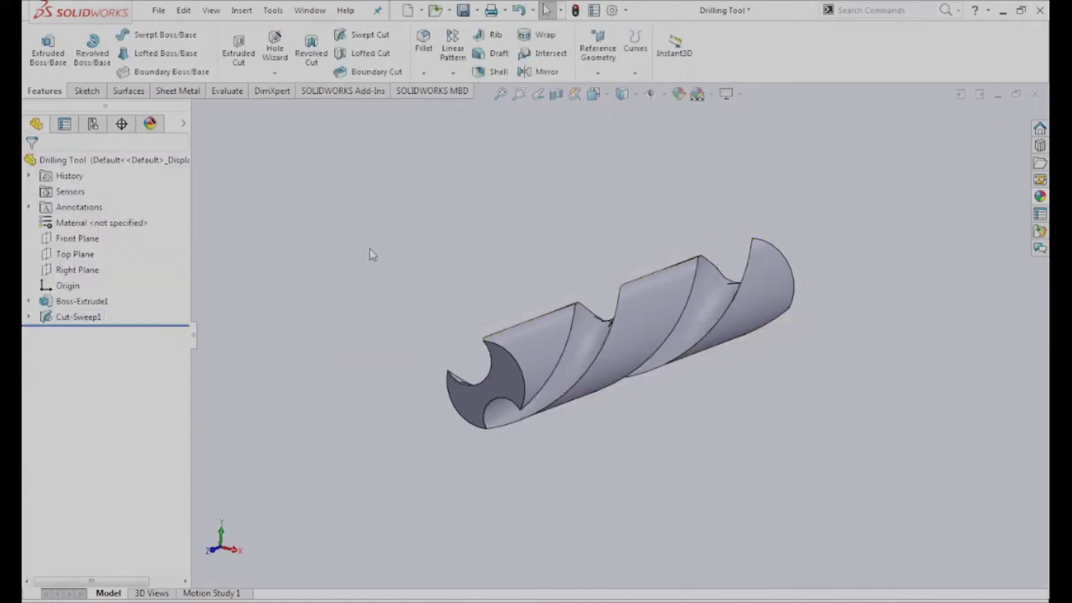
middle_click_drag(388, 283, 425, 313)
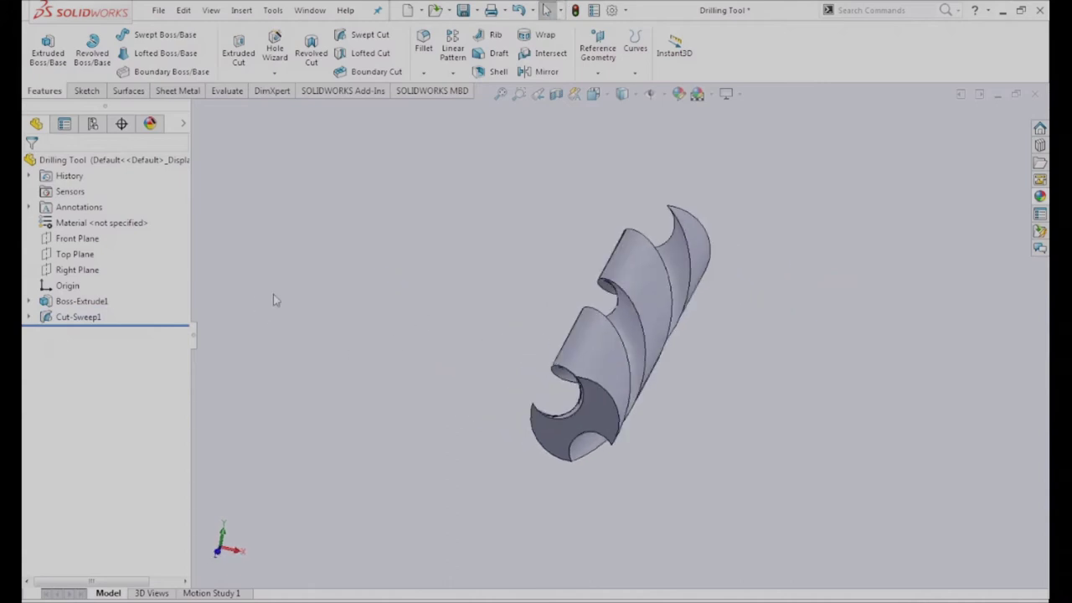
mouse_move(372, 285)
middle_mouse_down()
mouse_move(390, 289)
mouse_move(399, 237)
mouse_move(382, 234)
mouse_move(391, 278)
mouse_move(372, 290)
middle_mouse_up()
Start a chamfer and select the first two helical flute edges
left_click(420, 75)
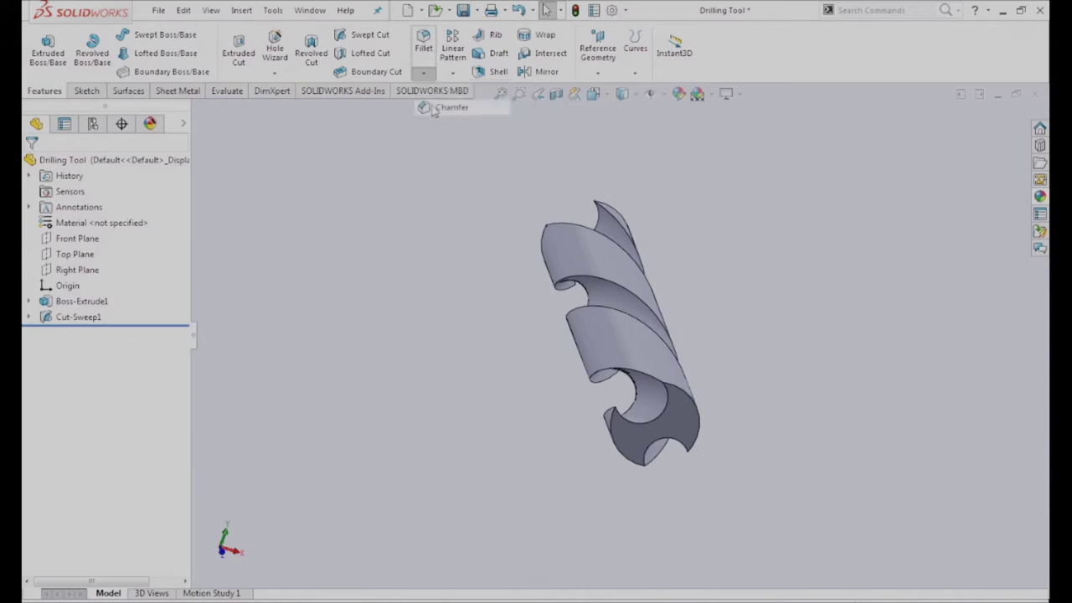
left_click(444, 107)
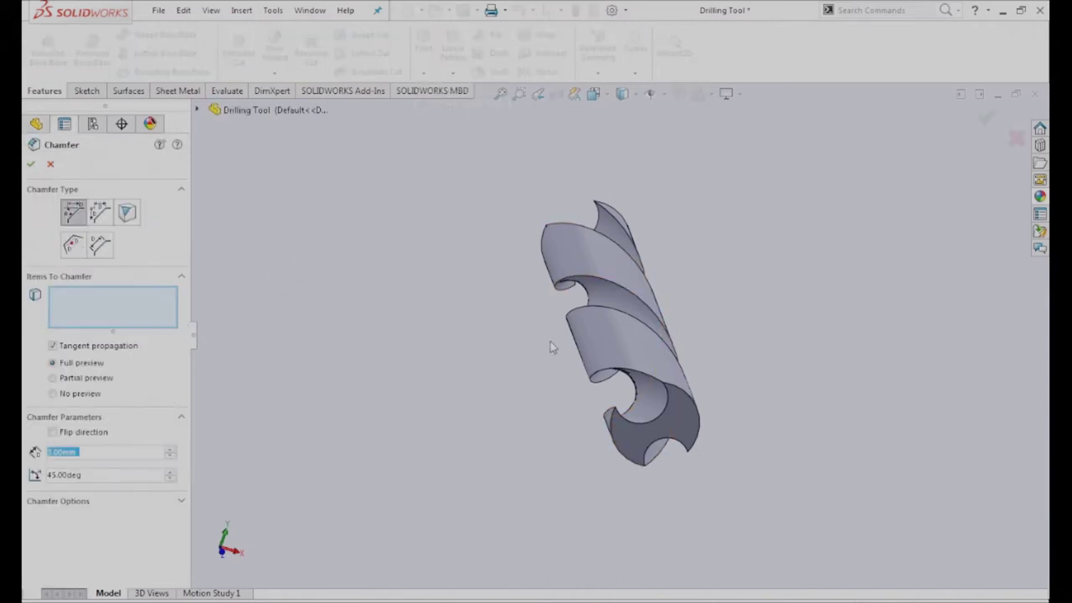
scroll(617, 239, "down", 2)
scroll(615, 226, "down", 3)
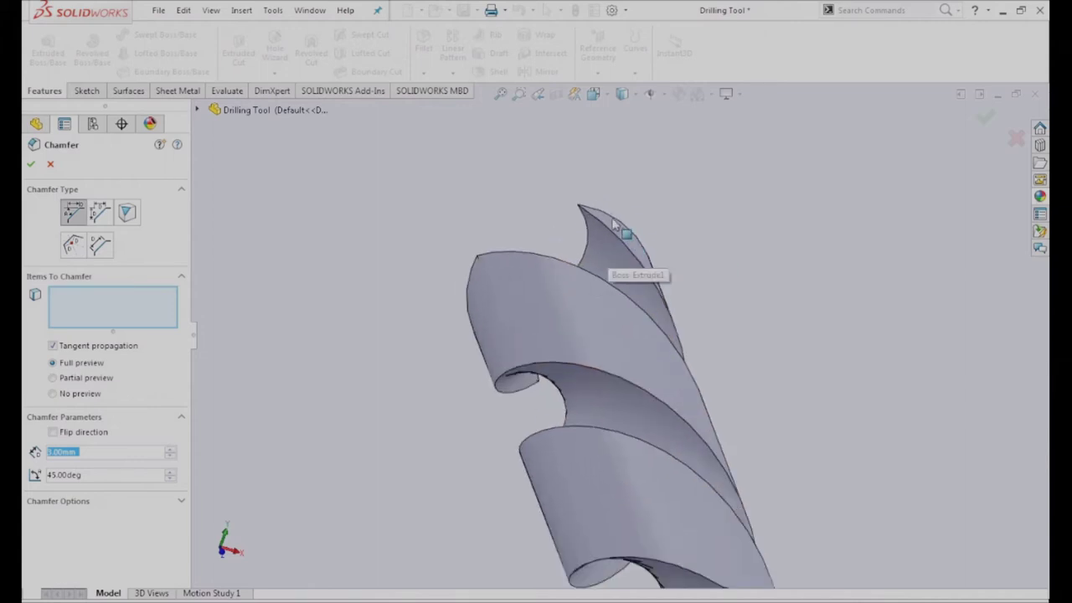
left_click(609, 287)
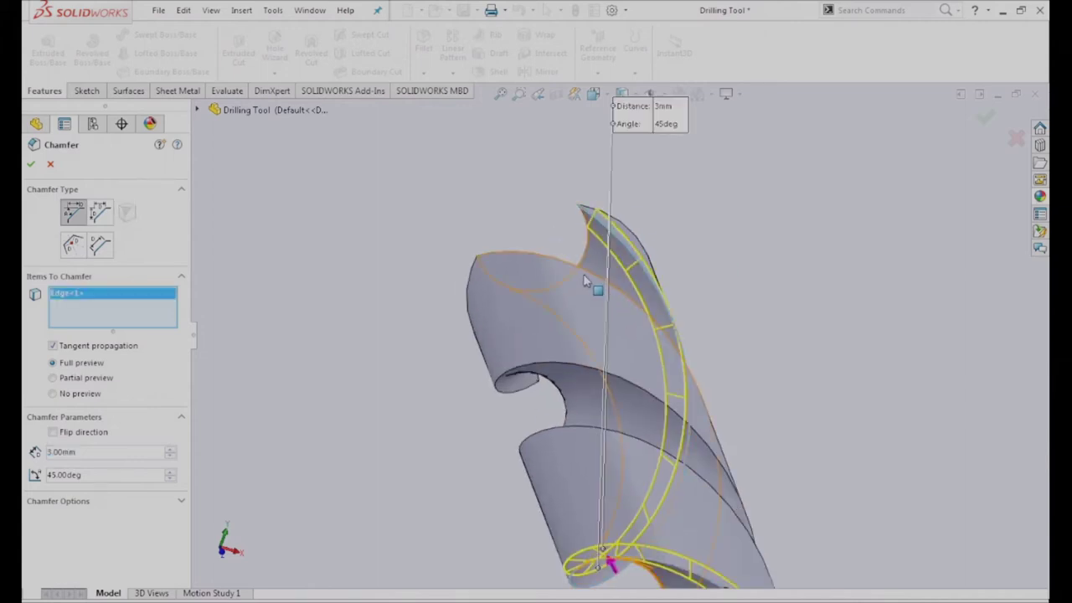
middle_click_drag(624, 298, 598, 330)
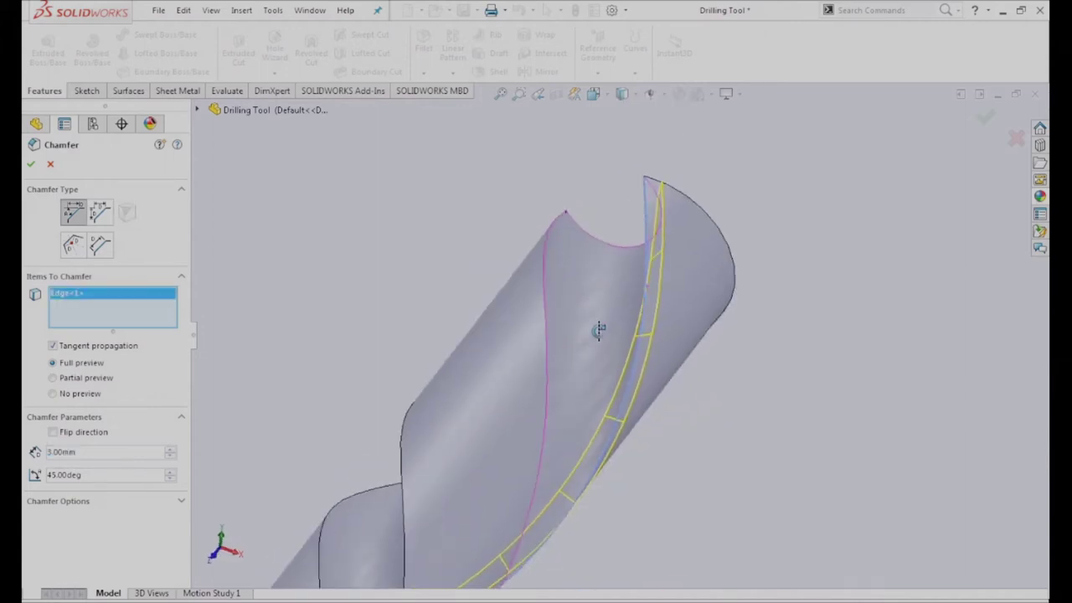
left_click(545, 318)
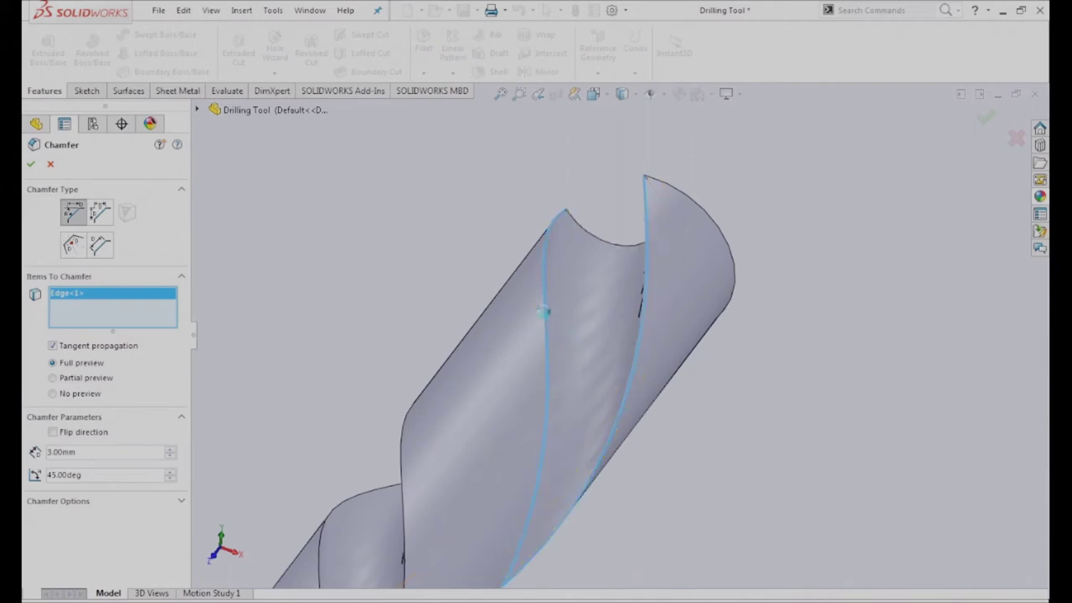
Add the third and fourth flute edges to the 3 mm × 45° chamfer
scroll(556, 334, "up", 5)
middle_click_drag(556, 343, 551, 371)
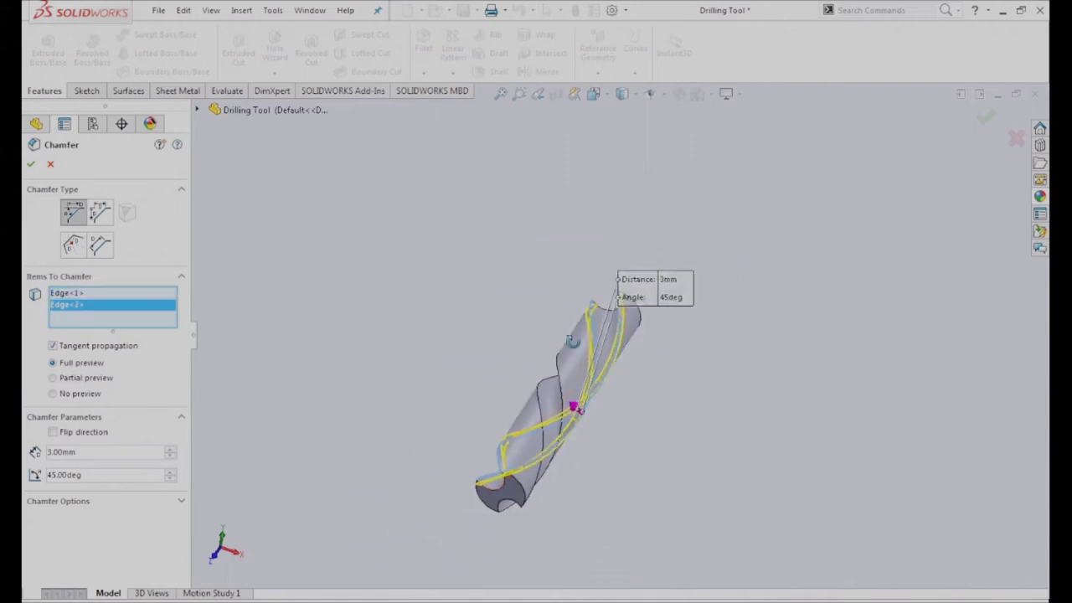
scroll(540, 366, "down", 2)
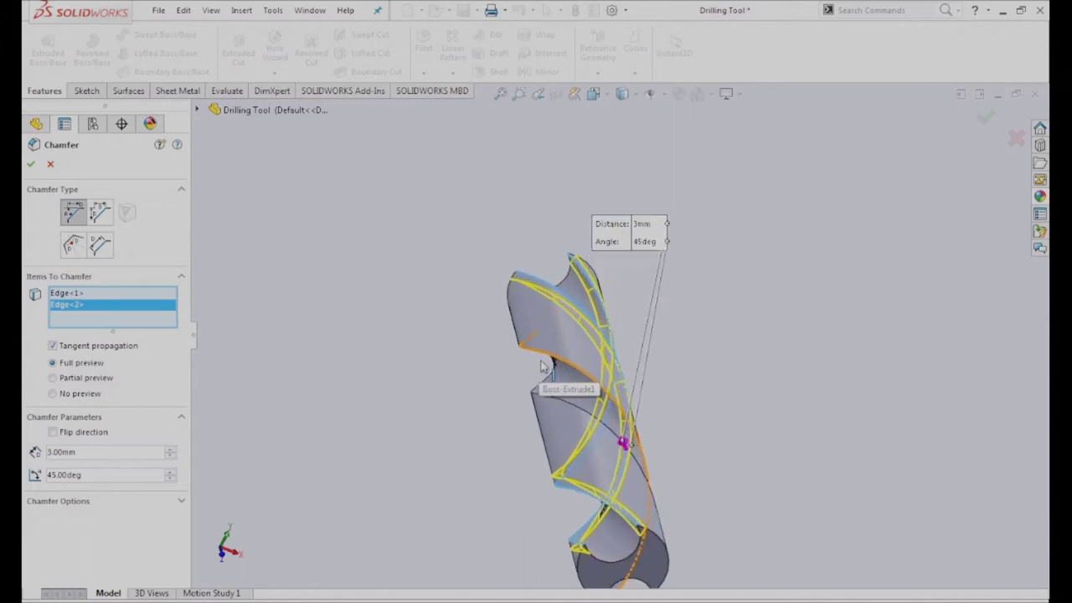
scroll(578, 381, "down", 2)
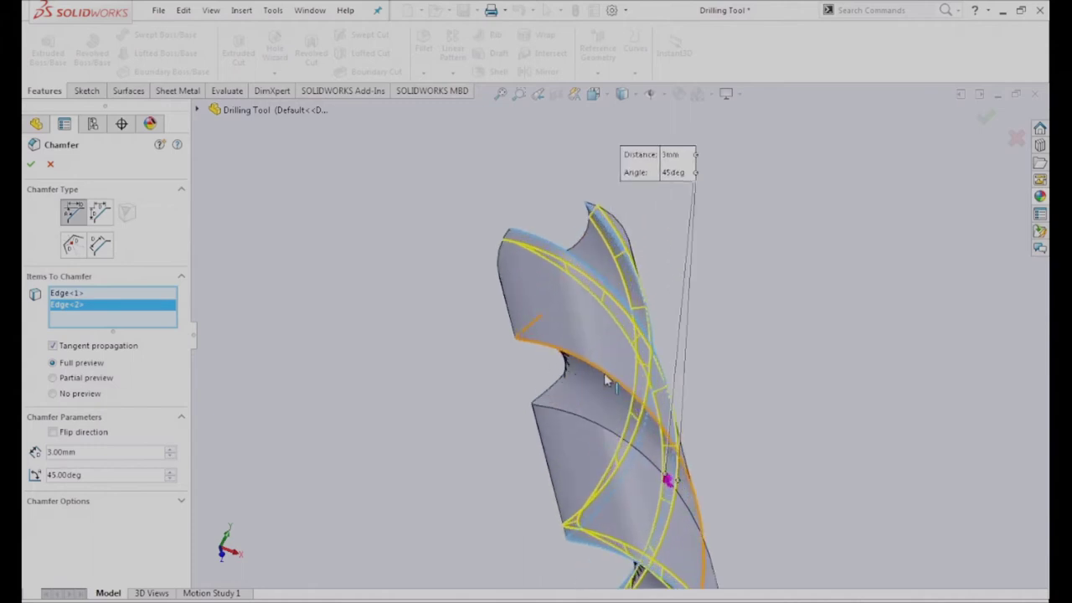
left_click(605, 379)
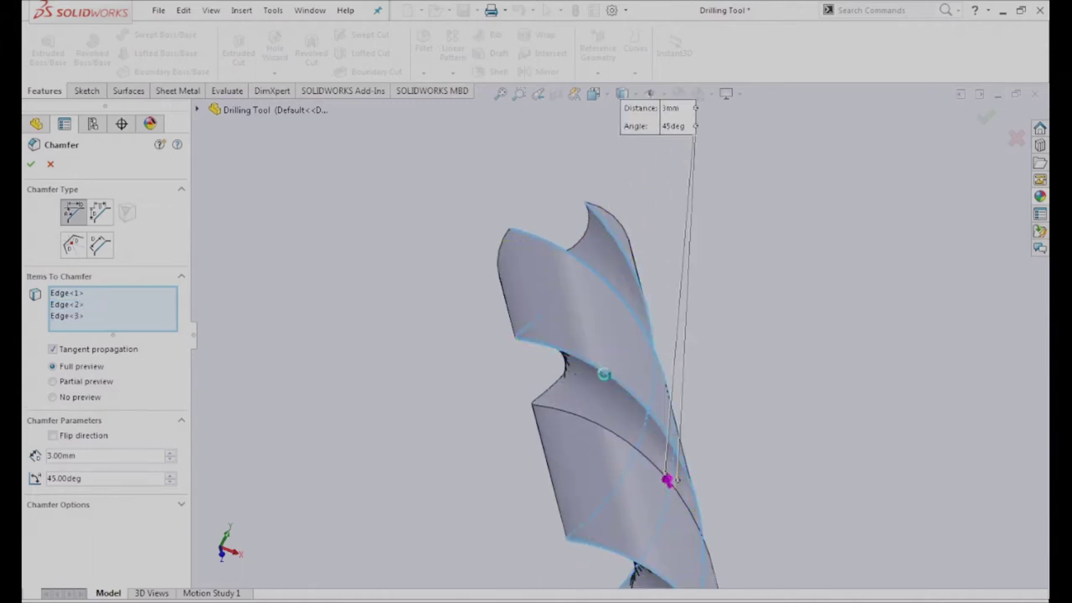
left_click(584, 425)
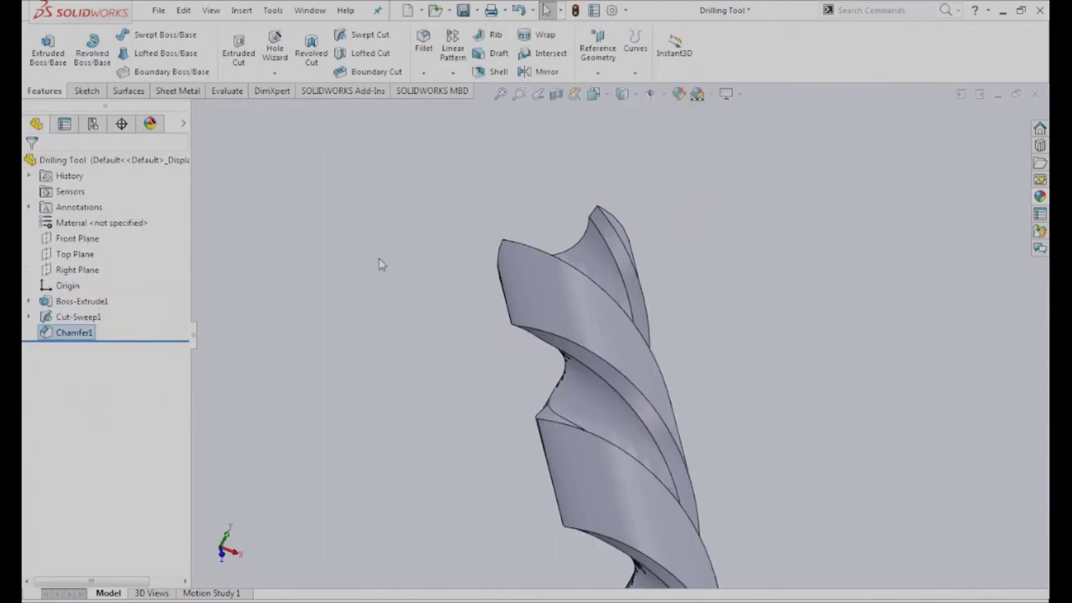
scroll(435, 316, "up", 3)
scroll(461, 322, "up", 2)
mouse_move(467, 327)
middle_mouse_down()
mouse_move(412, 379)
mouse_move(360, 340)
mouse_move(342, 263)
mouse_move(311, 199)
mouse_move(335, 218)
mouse_move(448, 227)
mouse_move(433, 156)
mouse_move(350, 177)
mouse_move(372, 273)
middle_mouse_up()
key("Escape")
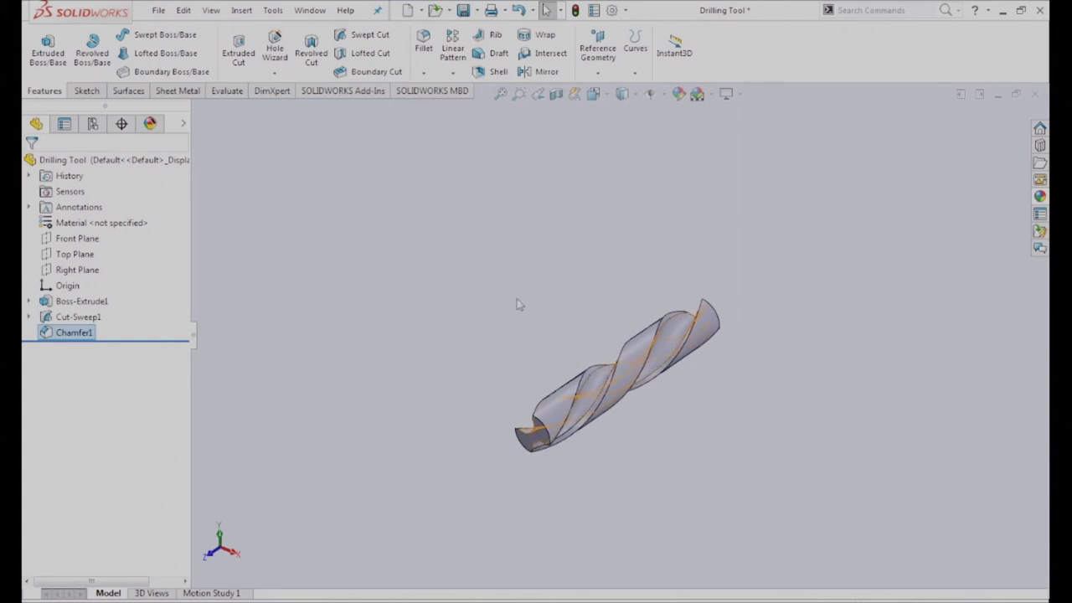
Start Sketch4 on the Right Plane and view it normal
left_click(62, 270)
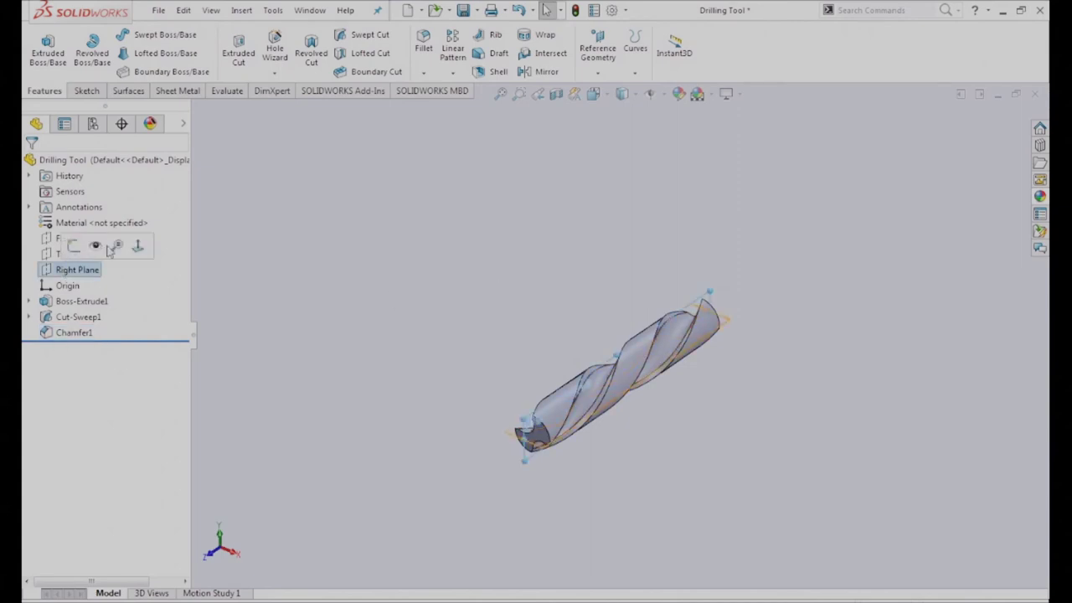
left_click(74, 246)
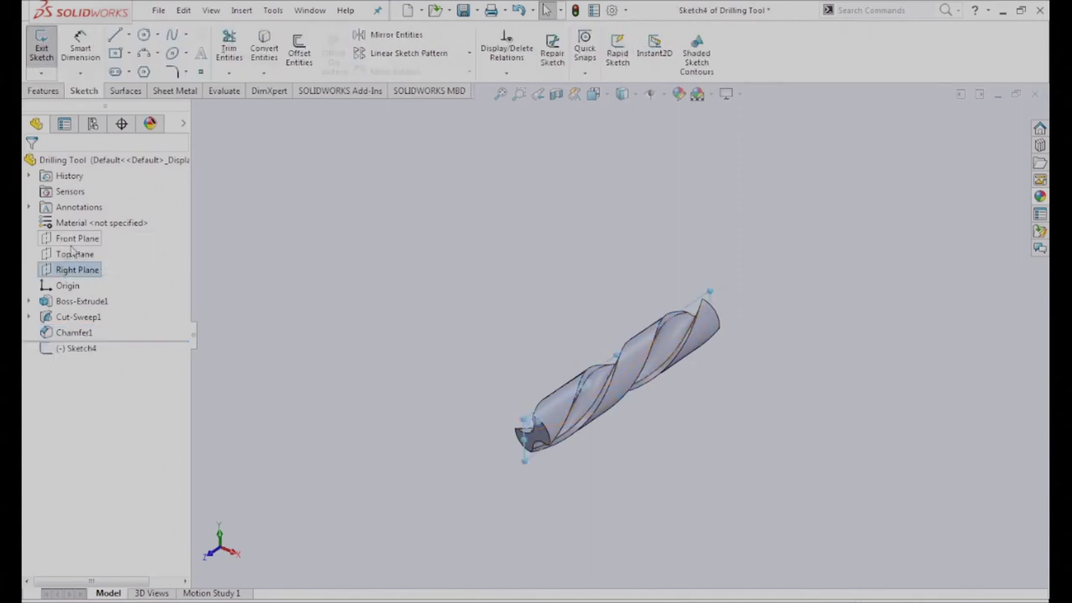
left_click(79, 354)
left_click(110, 329)
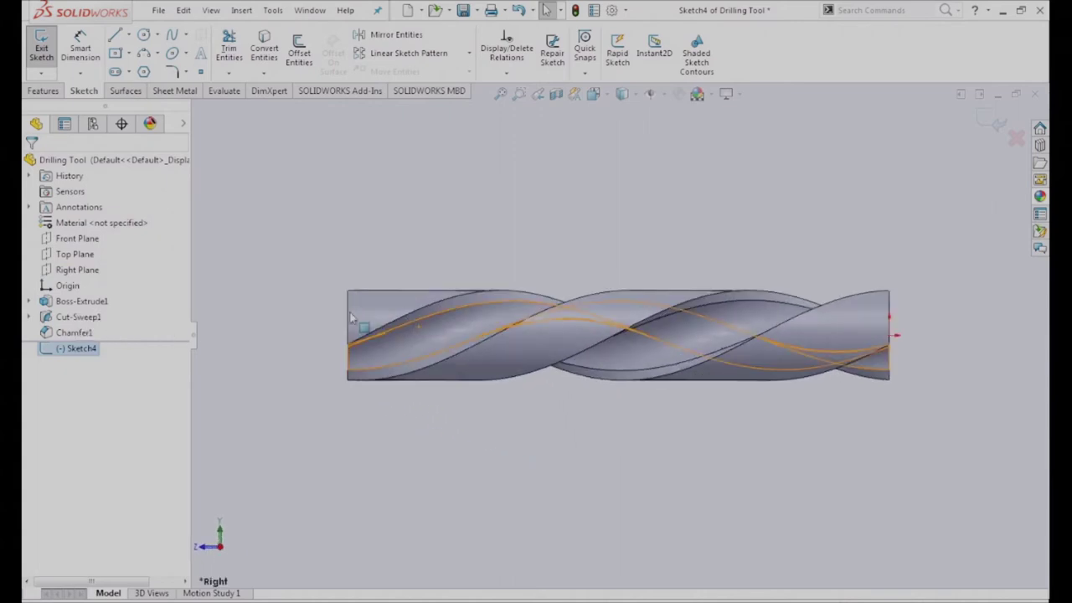
Draw a closed four-line outline with a slanted side at the drill's left end
left_click(116, 35)
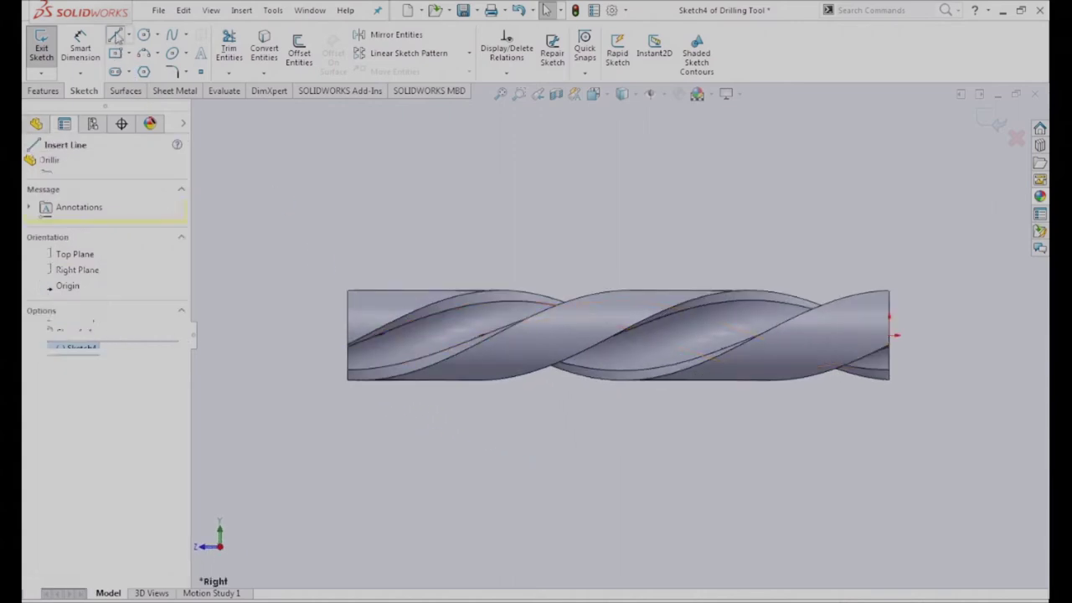
left_click(308, 259)
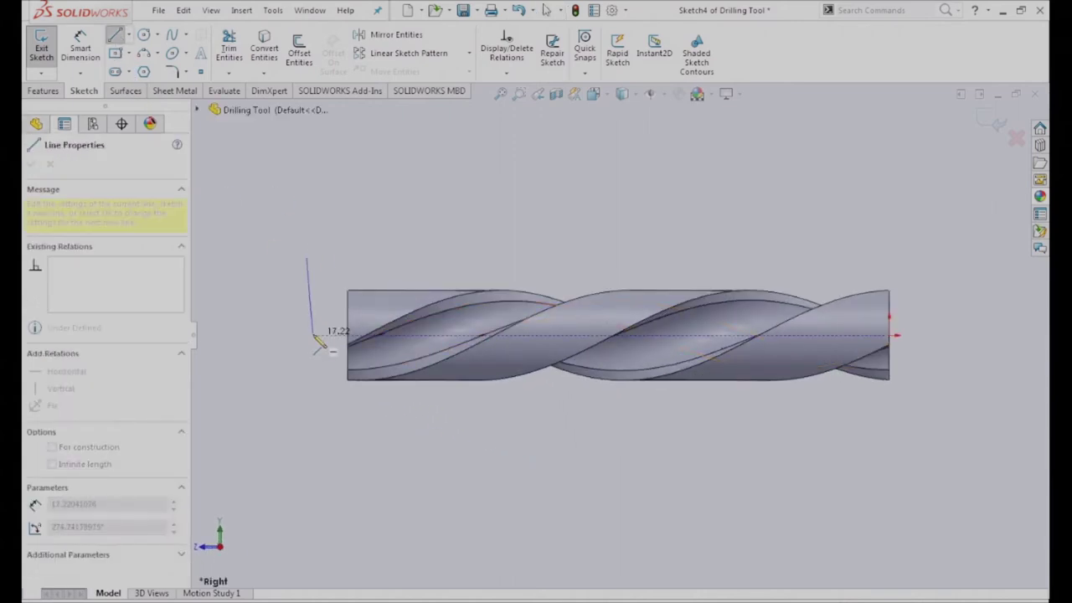
left_click(306, 335)
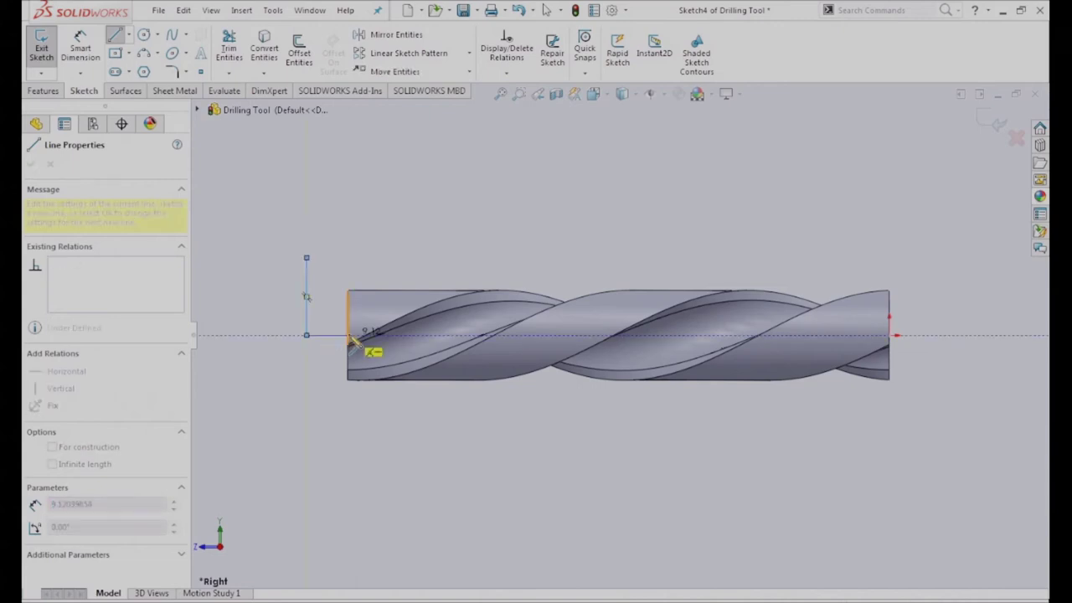
left_click(400, 335)
left_click(472, 258)
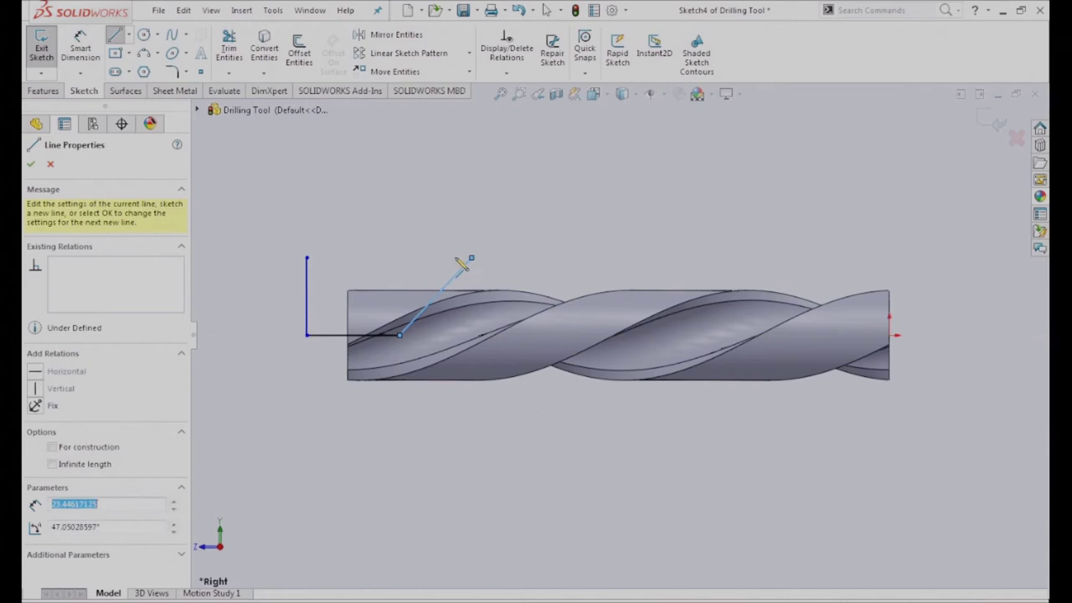
left_click(306, 258)
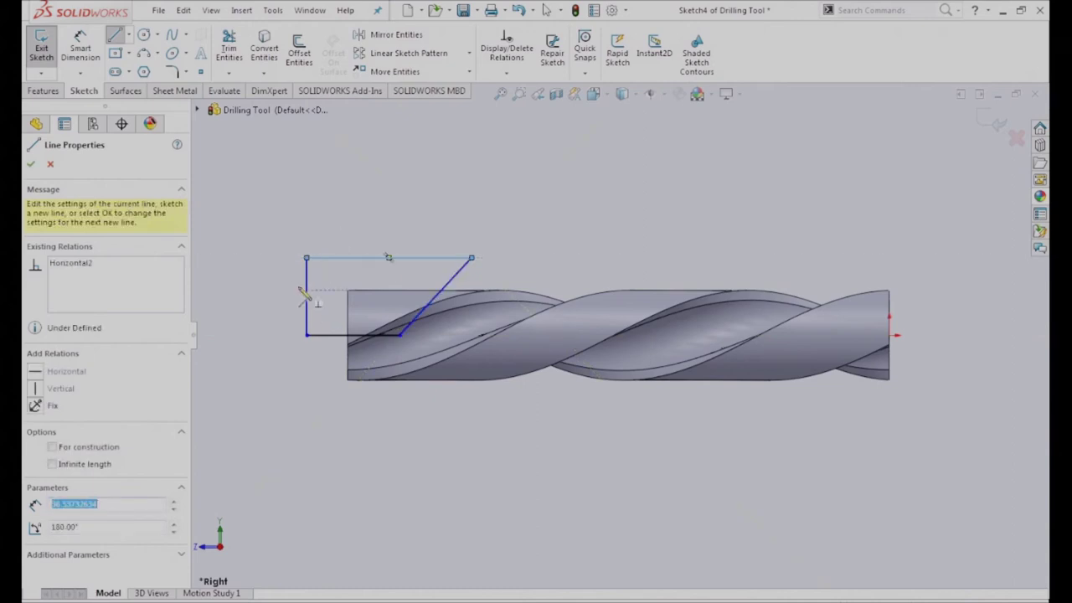
key("Escape")
Make the outline's vertical side collinear with the drill's left end edge
left_click(307, 297)
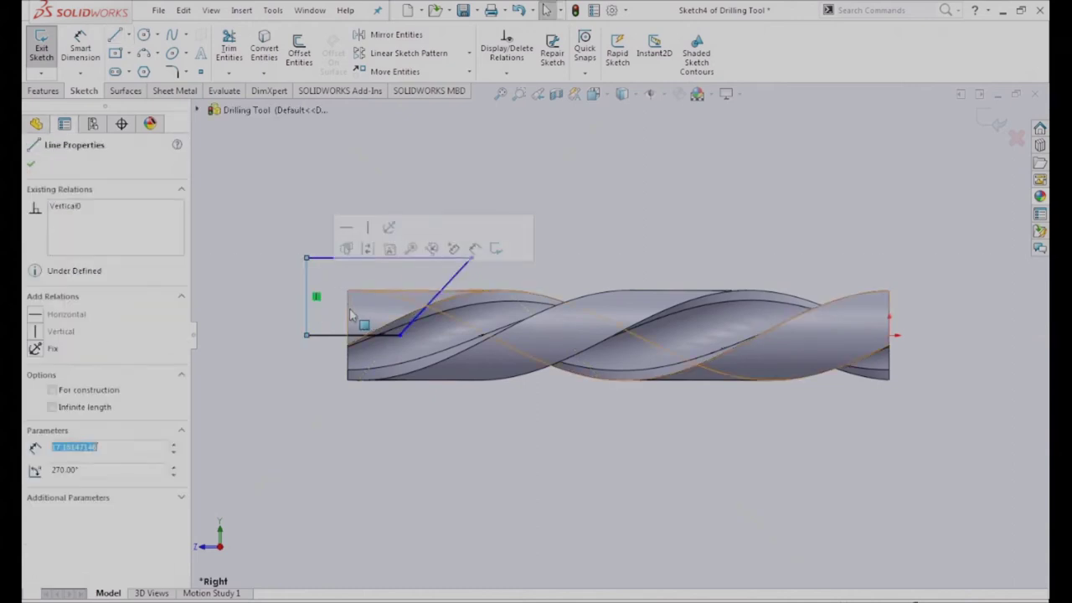
left_click(366, 284, "ctrl")
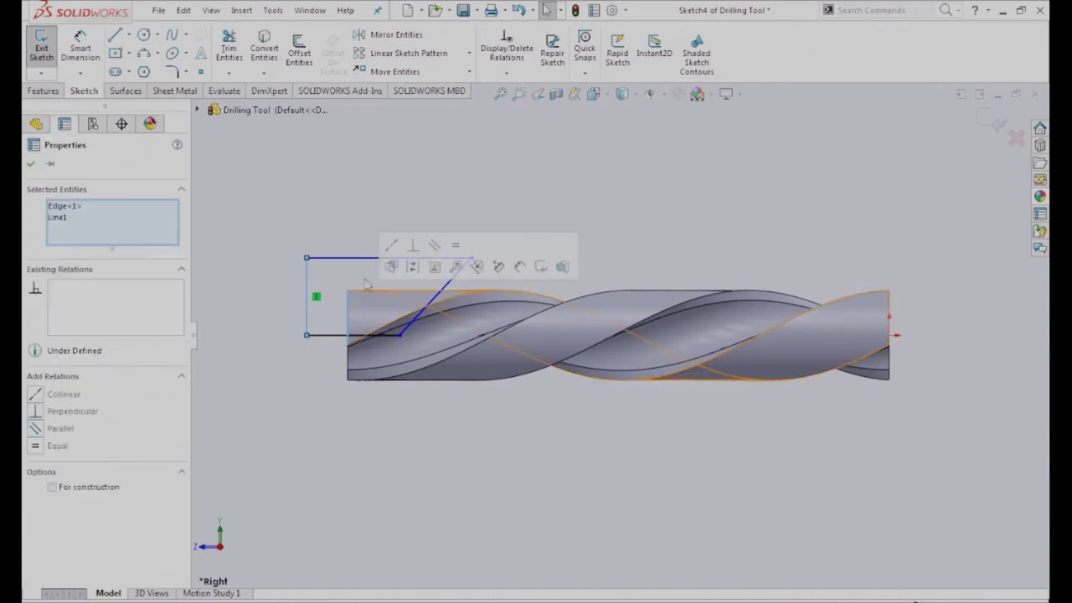
left_click(390, 245)
key("Escape")
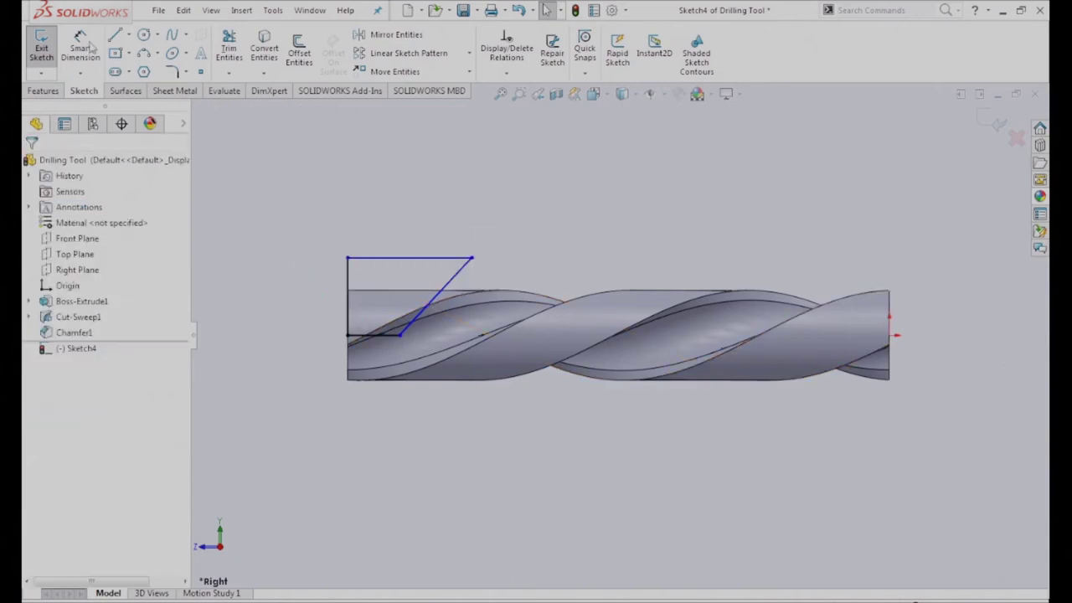
Dimension the short horizontal side to 20 mm and the slanted edge angle to 59°
left_click(84, 47)
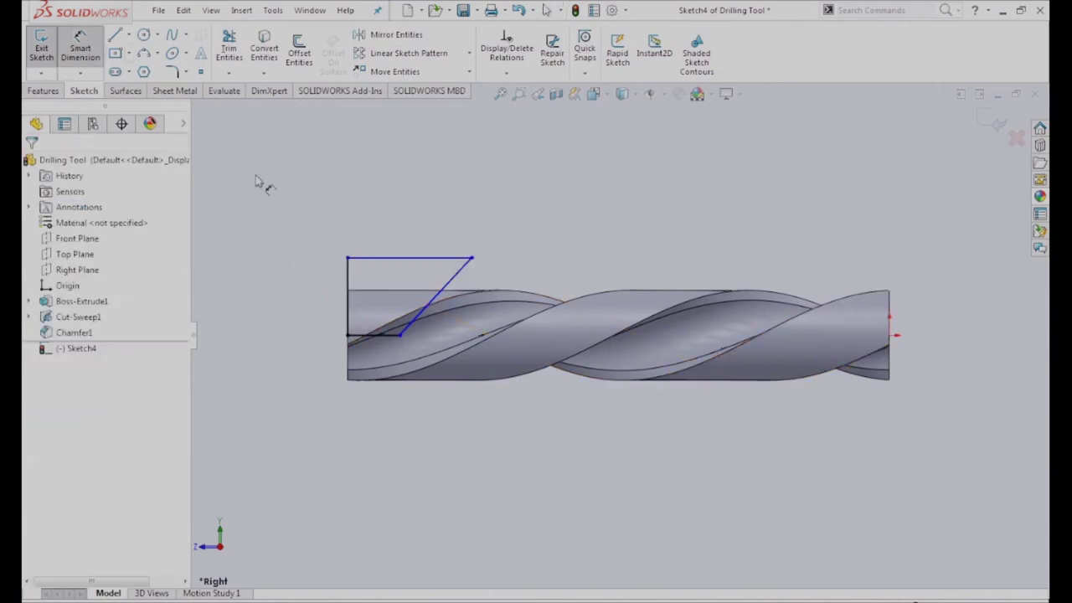
left_click(381, 337)
left_click(376, 448)
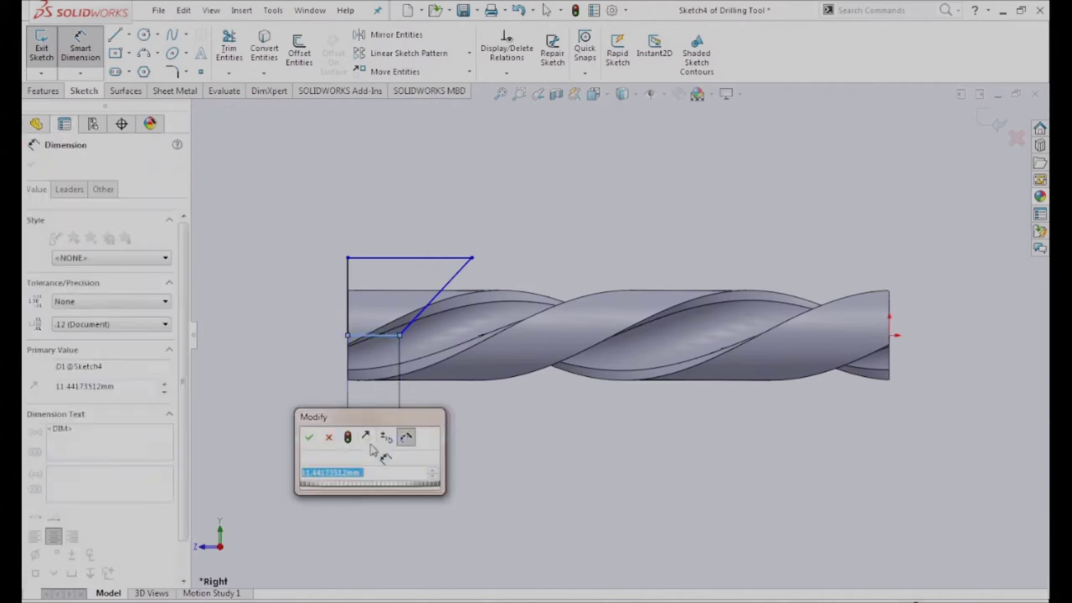
type("20")
left_click(309, 436)
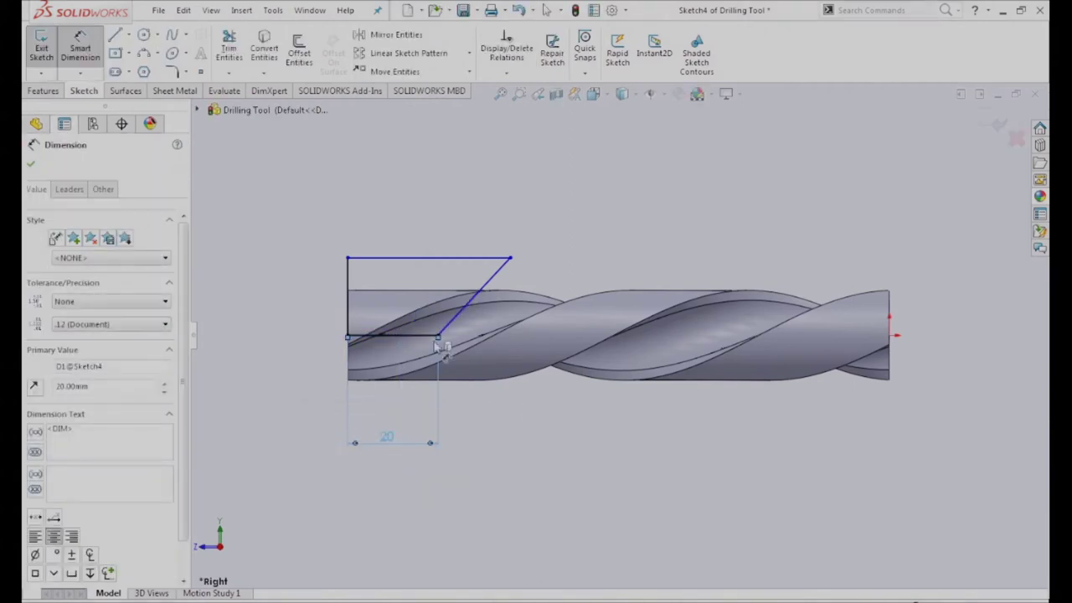
left_click(400, 333)
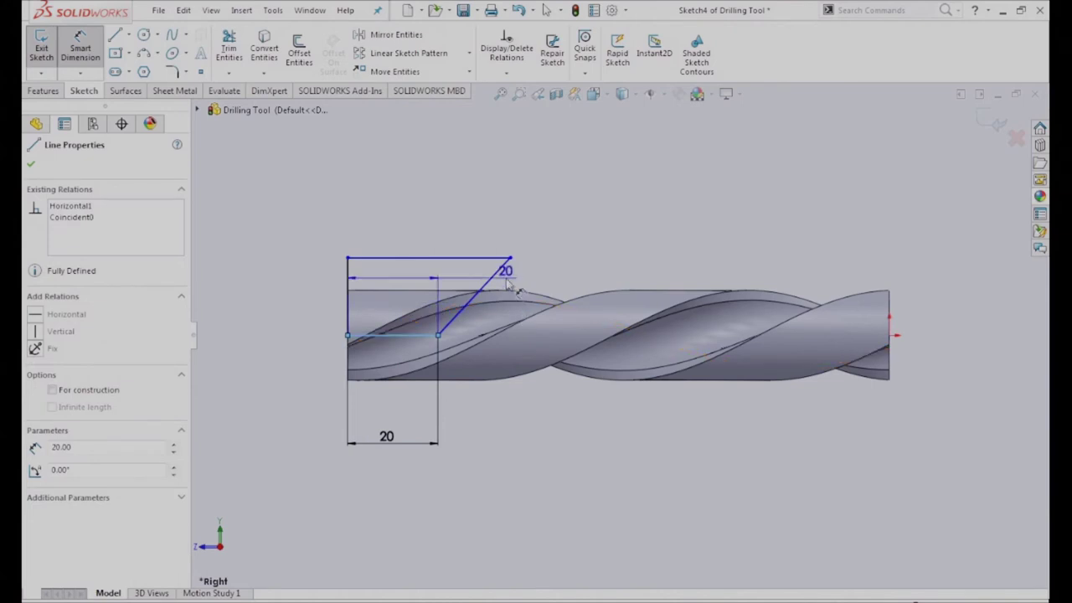
left_click(501, 266)
left_click(599, 253)
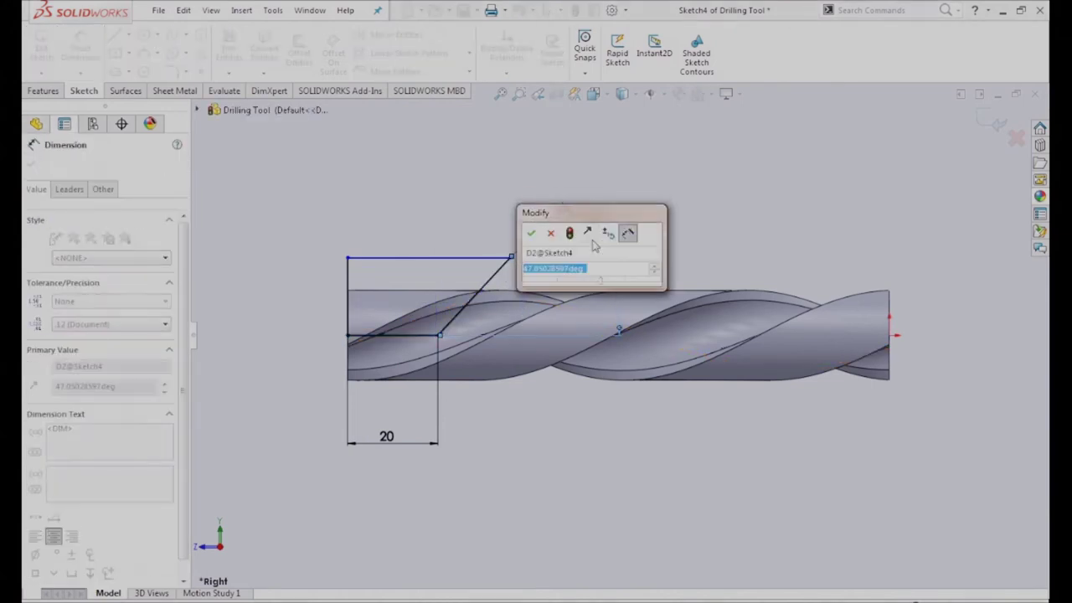
type("59")
key("Return")
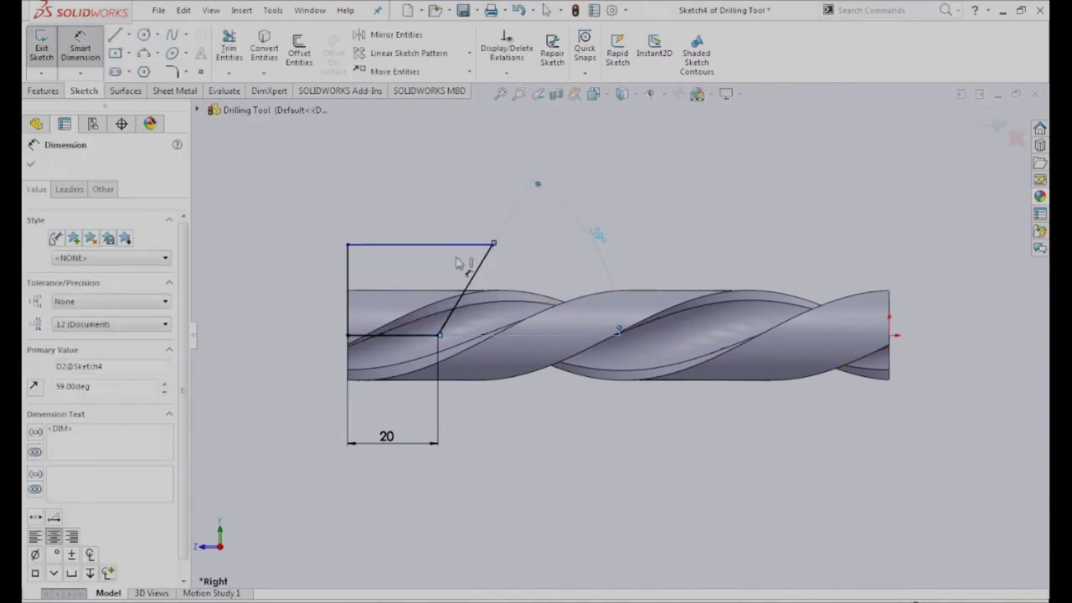
key("Escape")
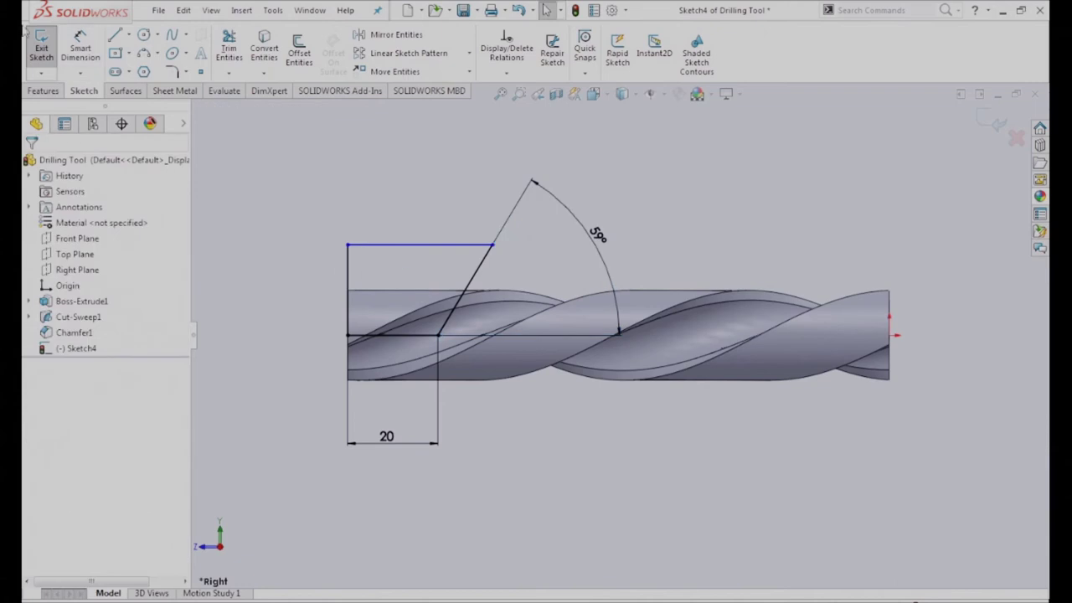
Set the left vertical edge to 15 mm and exit the tip sketch
left_click(80, 46)
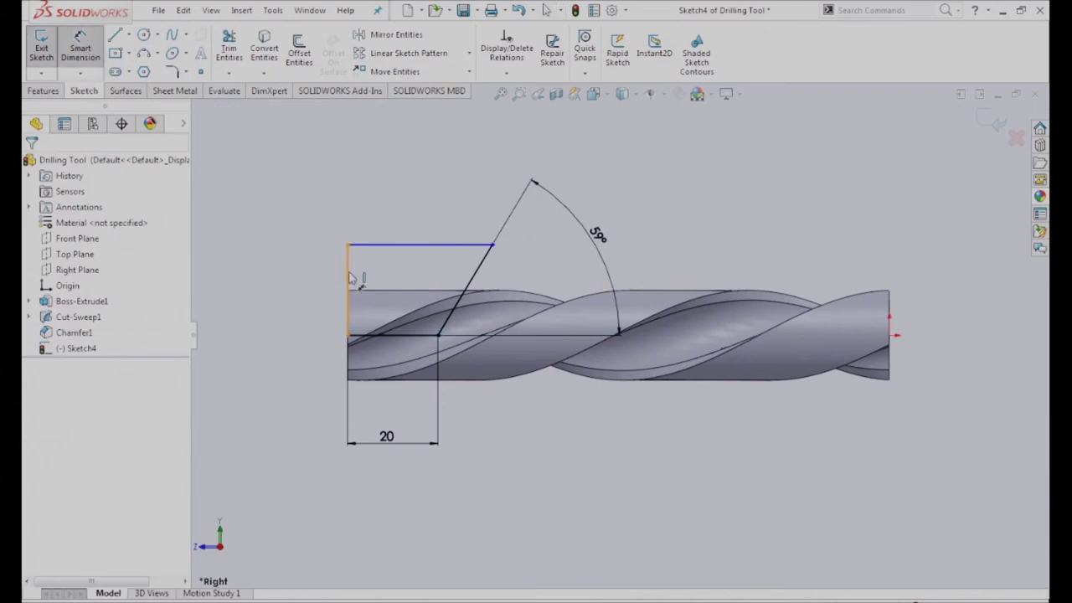
left_click(350, 278)
left_click(307, 276)
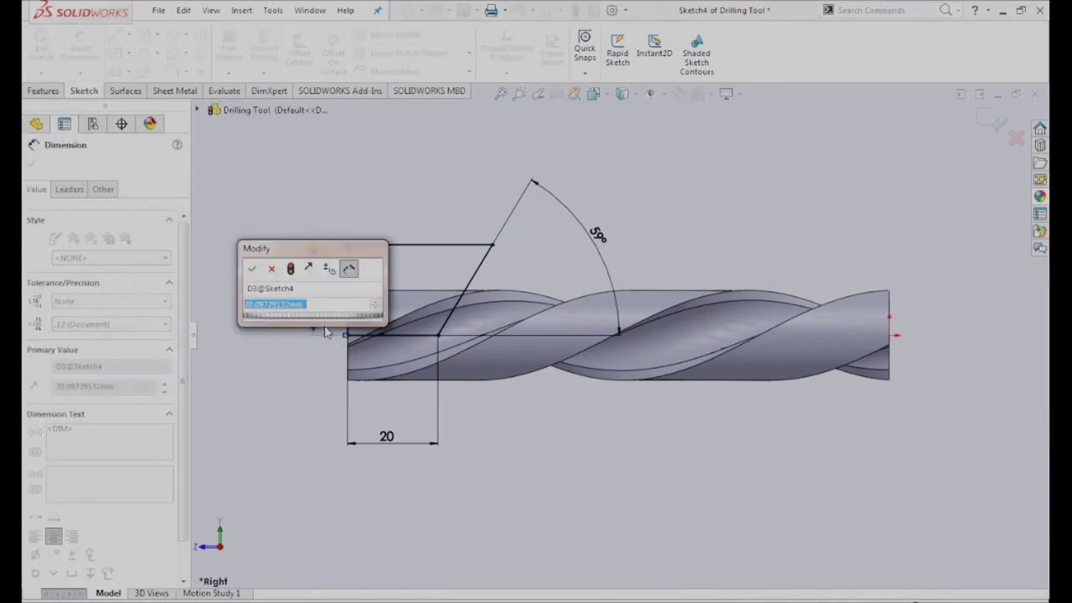
type("15")
key("Return")
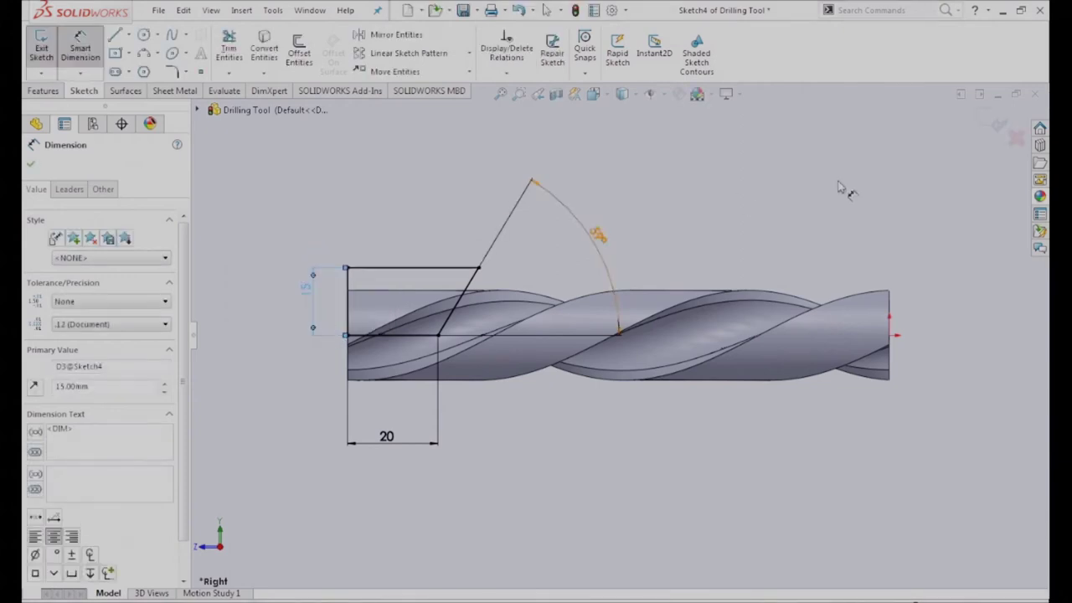
left_click(980, 120)
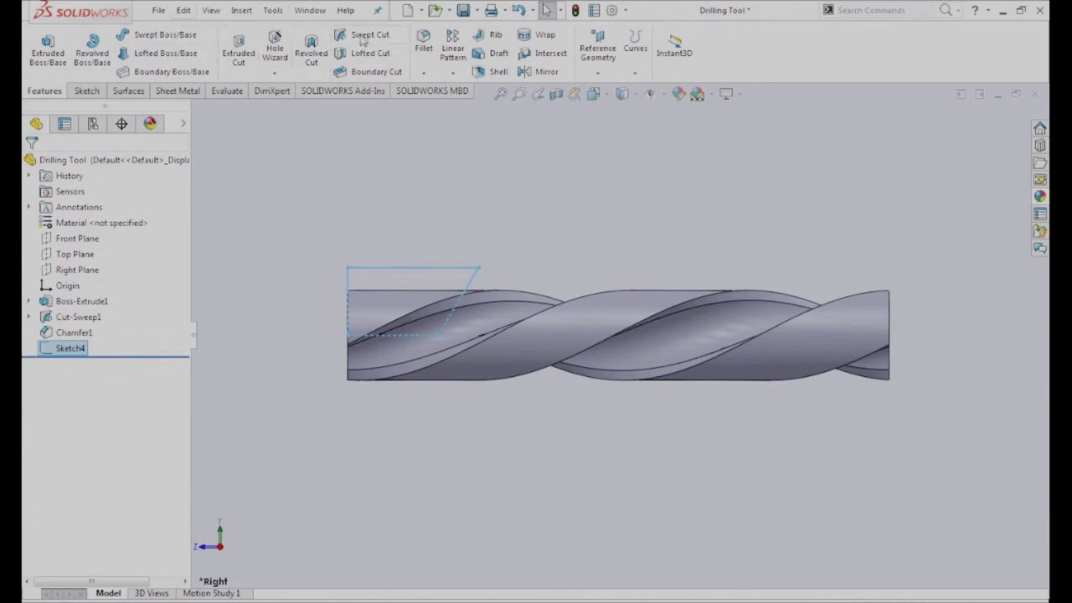
Revolve-cut the tip sketch 360° about Line2 to form the conical tip, then save the part
left_click(389, 338)
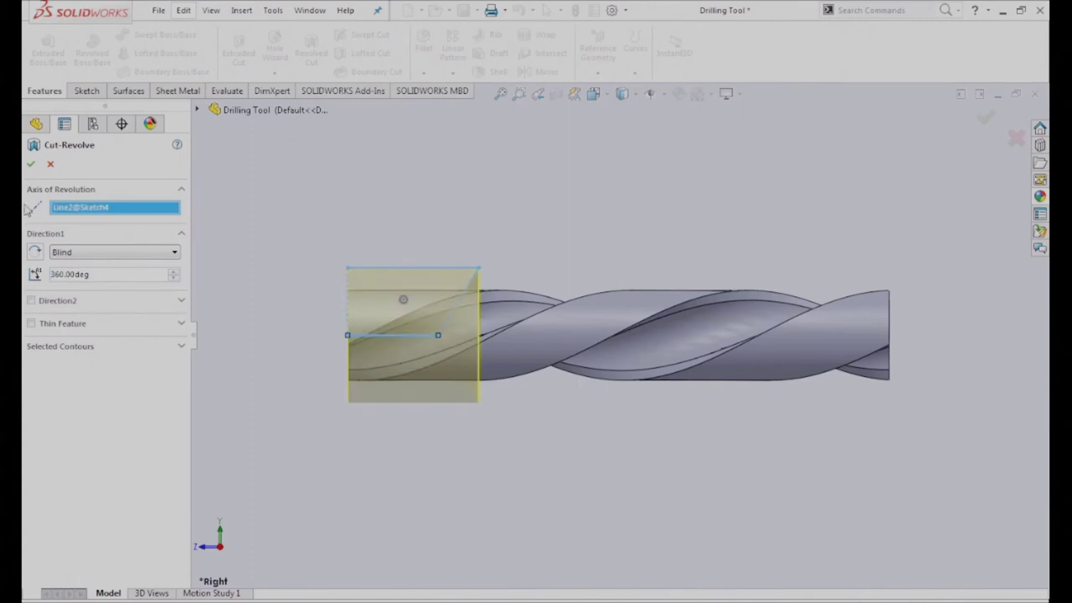
left_click(34, 165)
mouse_move(285, 251)
middle_mouse_down()
mouse_move(332, 284)
mouse_move(374, 357)
mouse_move(425, 371)
mouse_move(431, 332)
mouse_move(318, 416)
mouse_move(286, 417)
middle_mouse_up()
key("Escape")
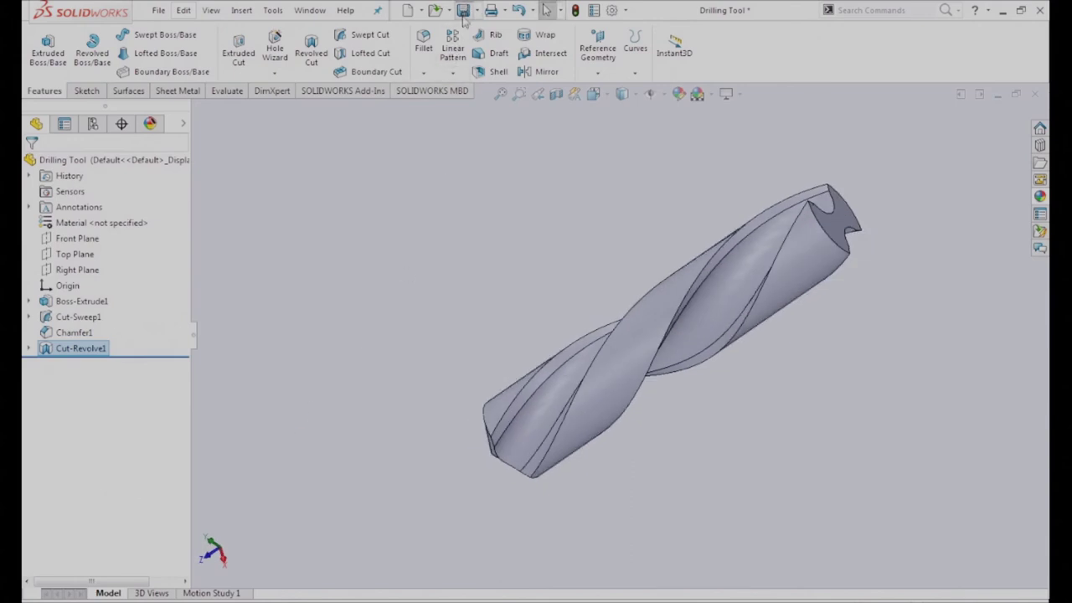
key("ctrl+s")
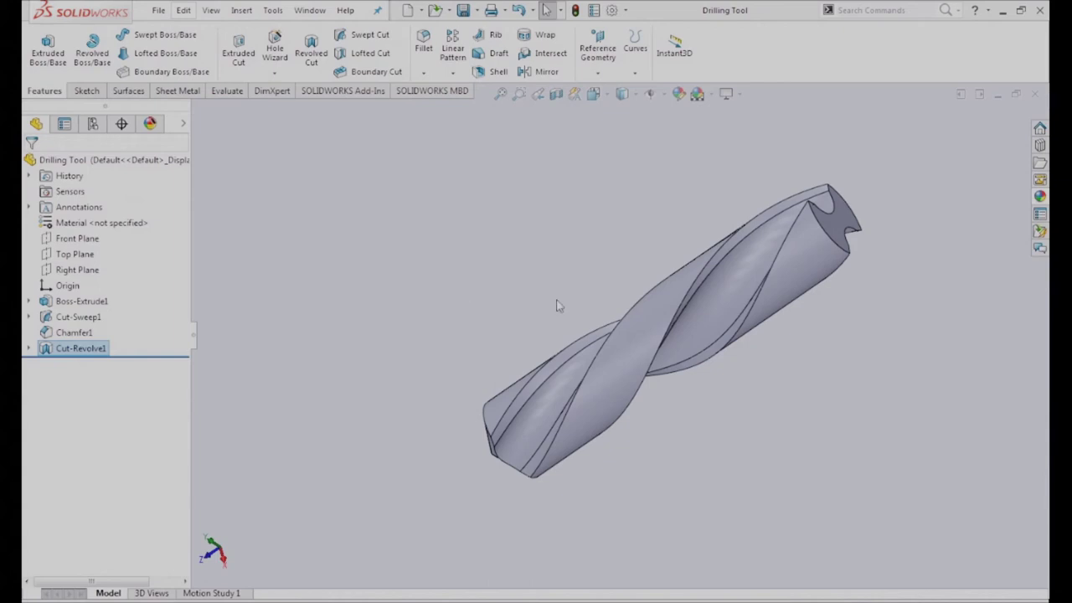
Create Sketch5 on the drill's flat end face with its outline edges converted, then exit
left_click(844, 216)
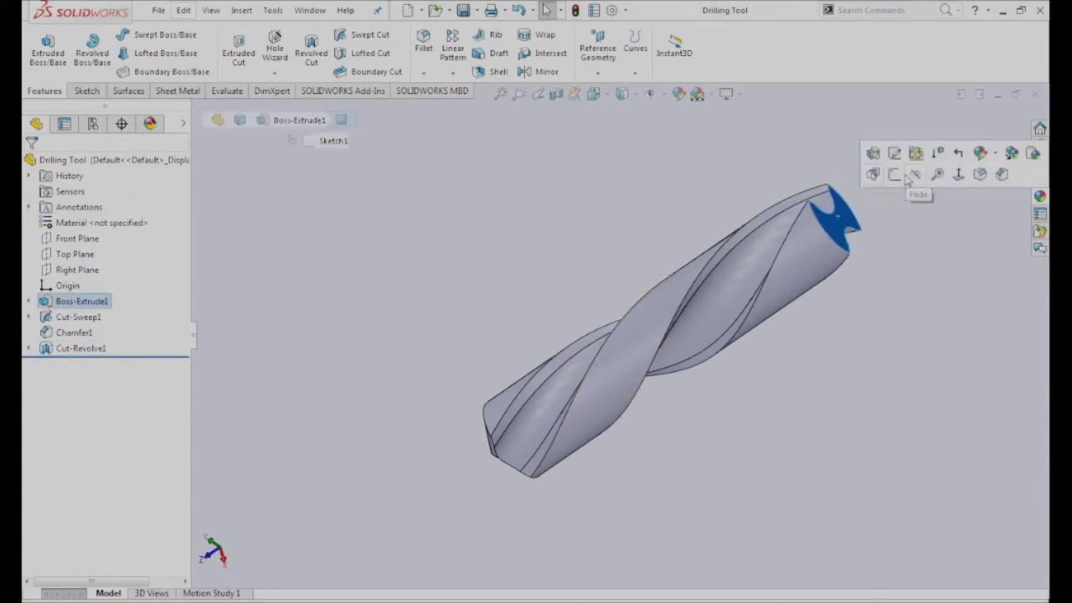
left_click(893, 175)
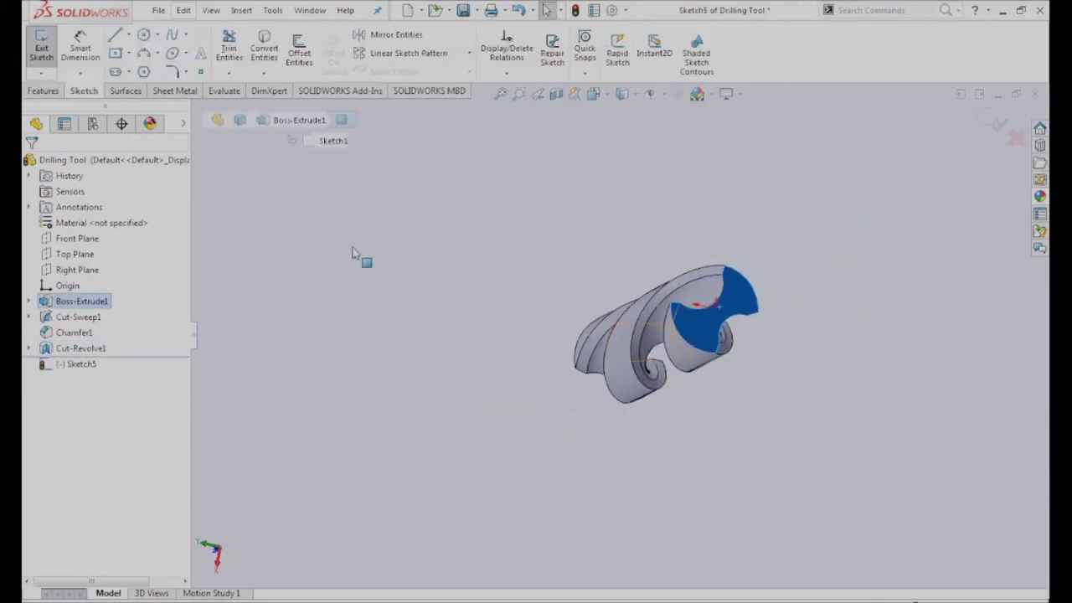
left_click(265, 58)
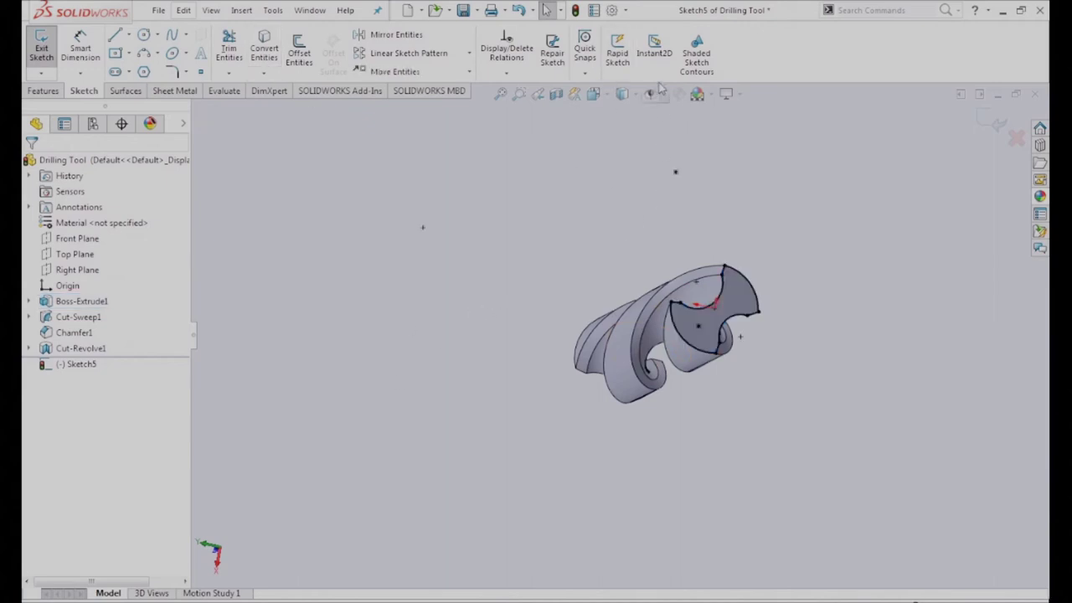
left_click(44, 90)
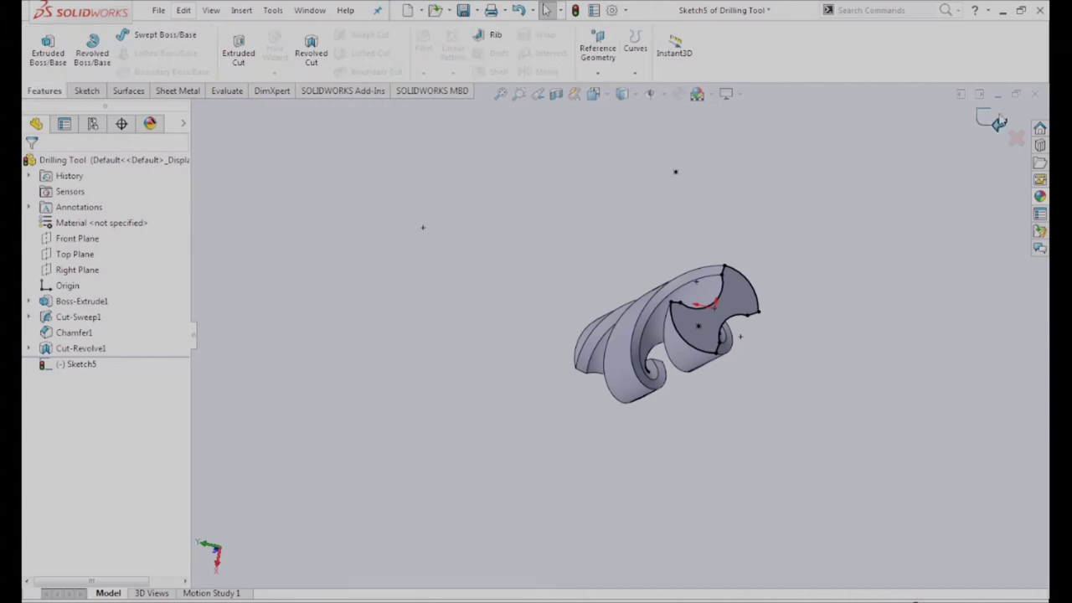
key("ctrl+b")
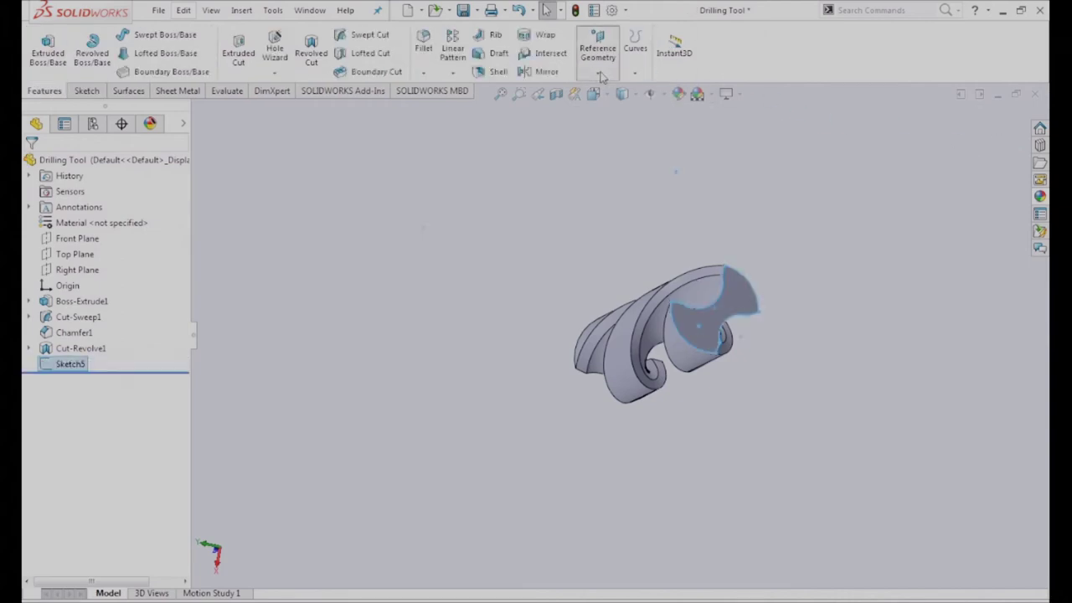
Create reference Plane1 parallel to and offset from the drill's end face
left_click(599, 74)
left_click(604, 89)
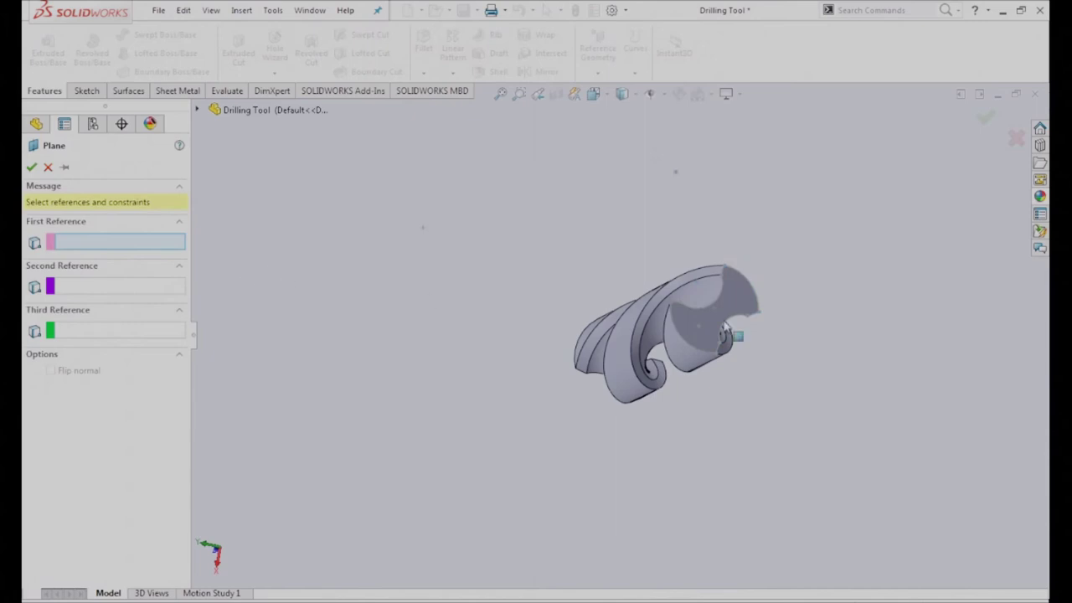
left_click(736, 292)
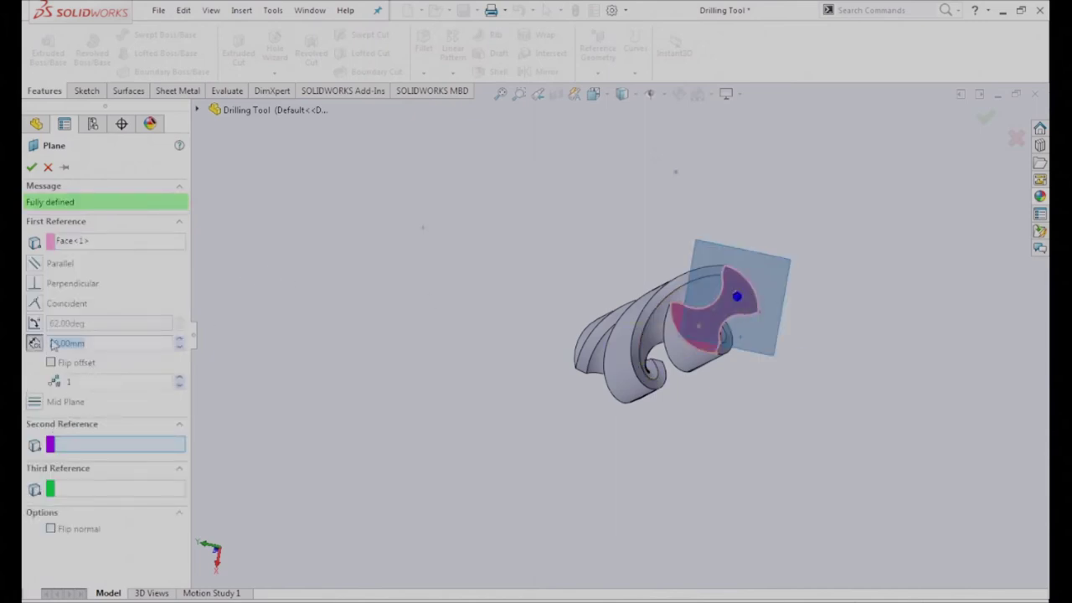
left_click(31, 168)
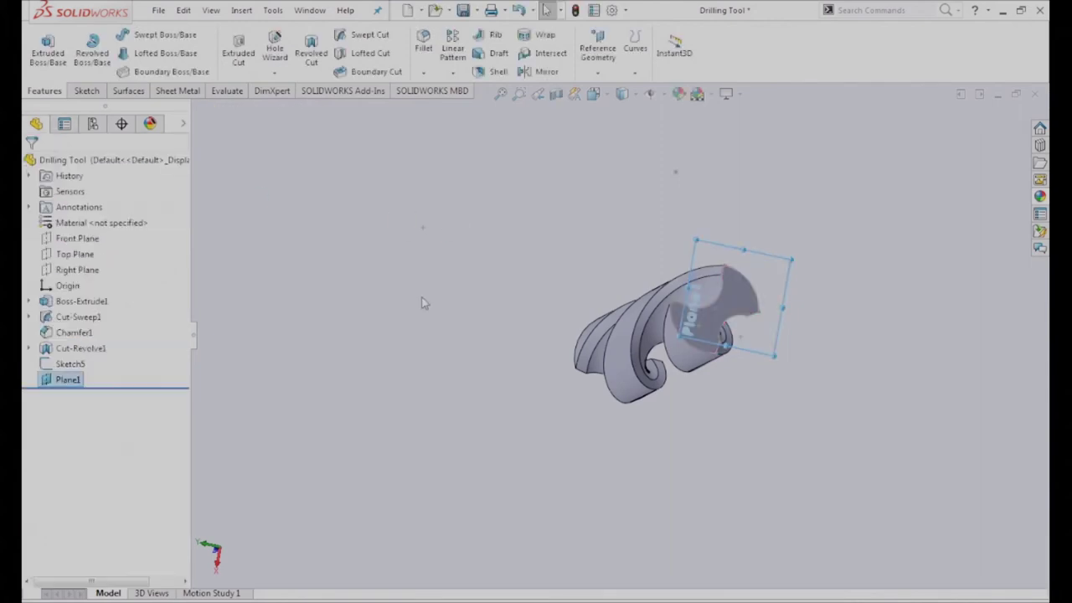
middle_click_drag(423, 299, 442, 275)
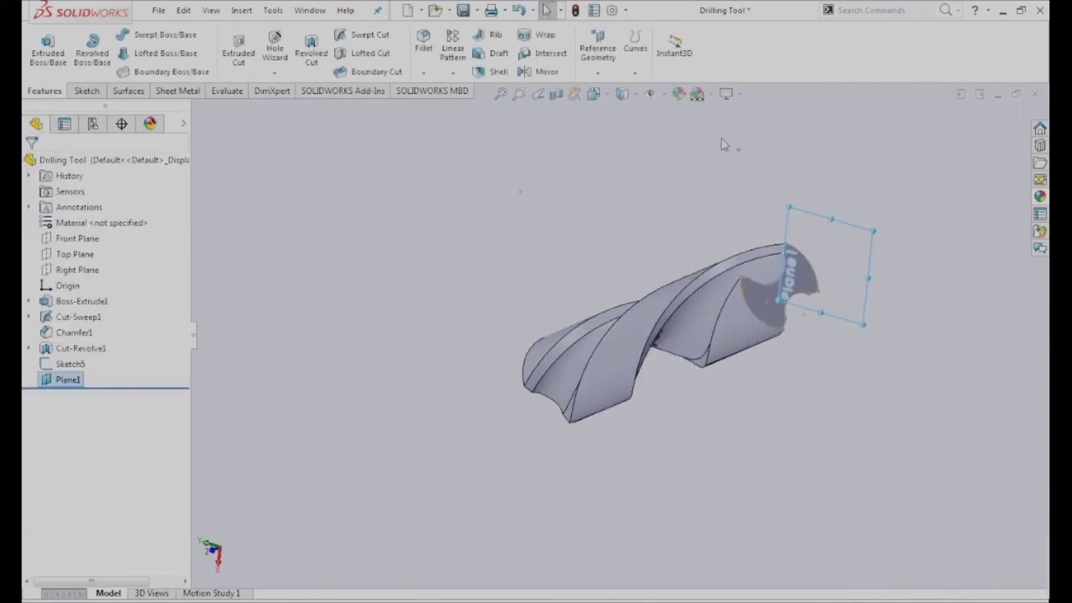
Start Sketch6 on Plane1, face it squarely, and draw a circle centred on the origin around the drill
right_click(58, 381)
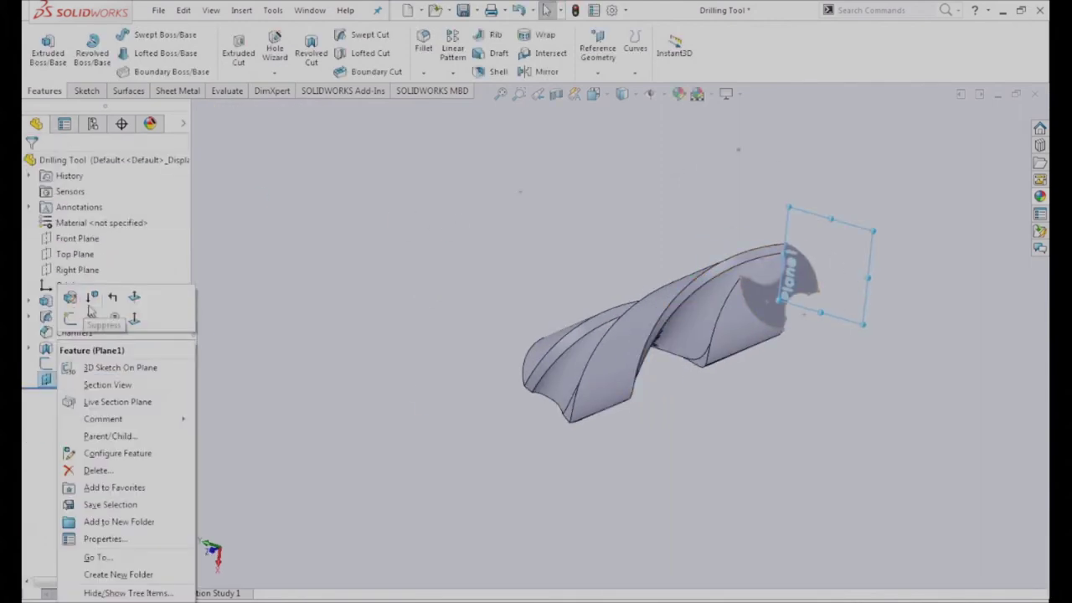
left_click(70, 320)
left_click(70, 401)
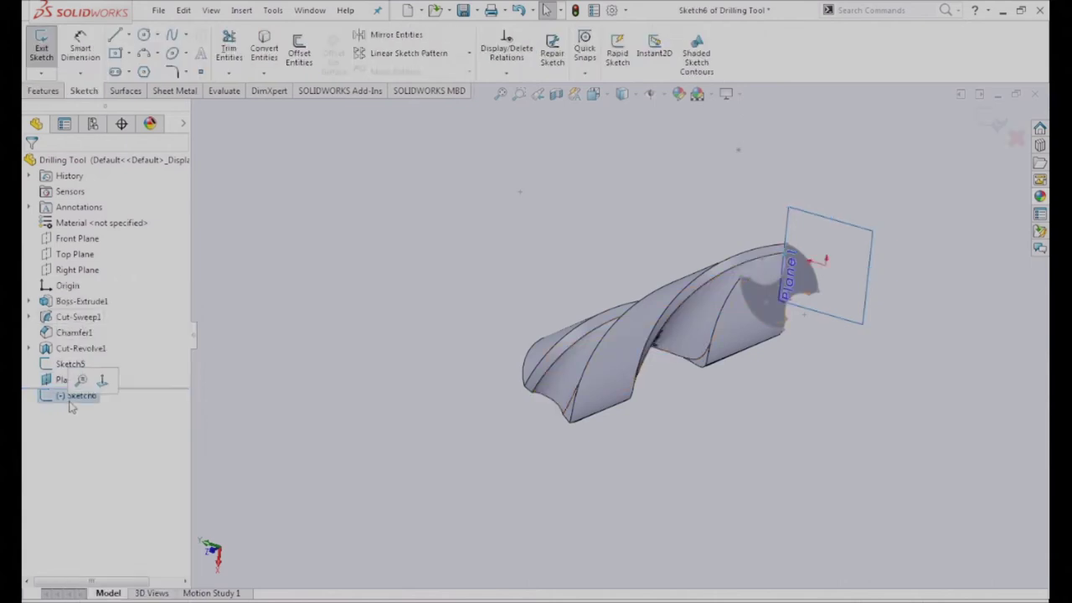
left_click(101, 381)
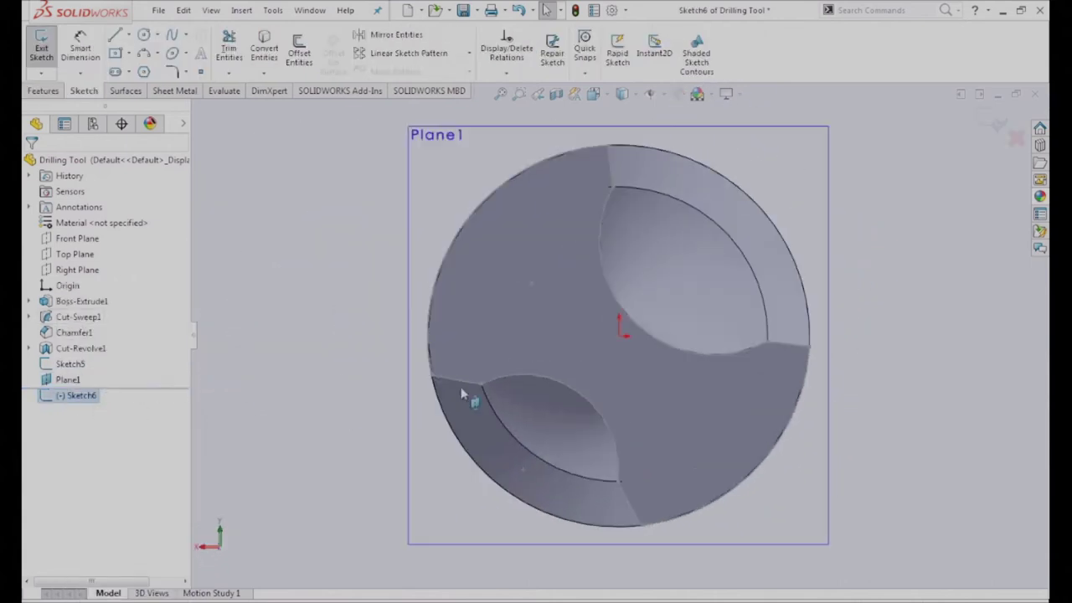
left_click(271, 347)
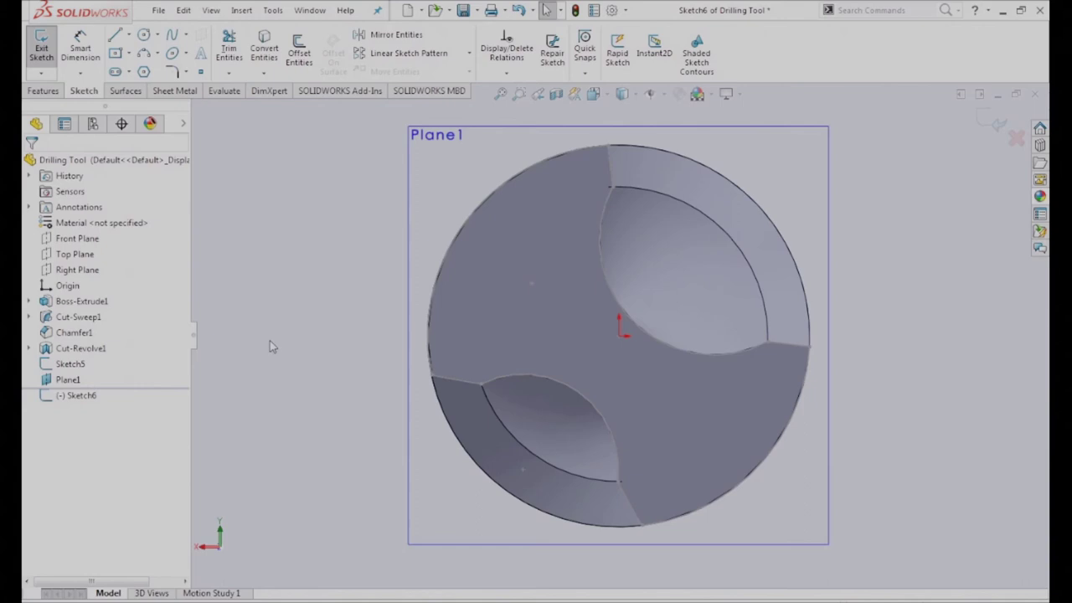
left_click(513, 298)
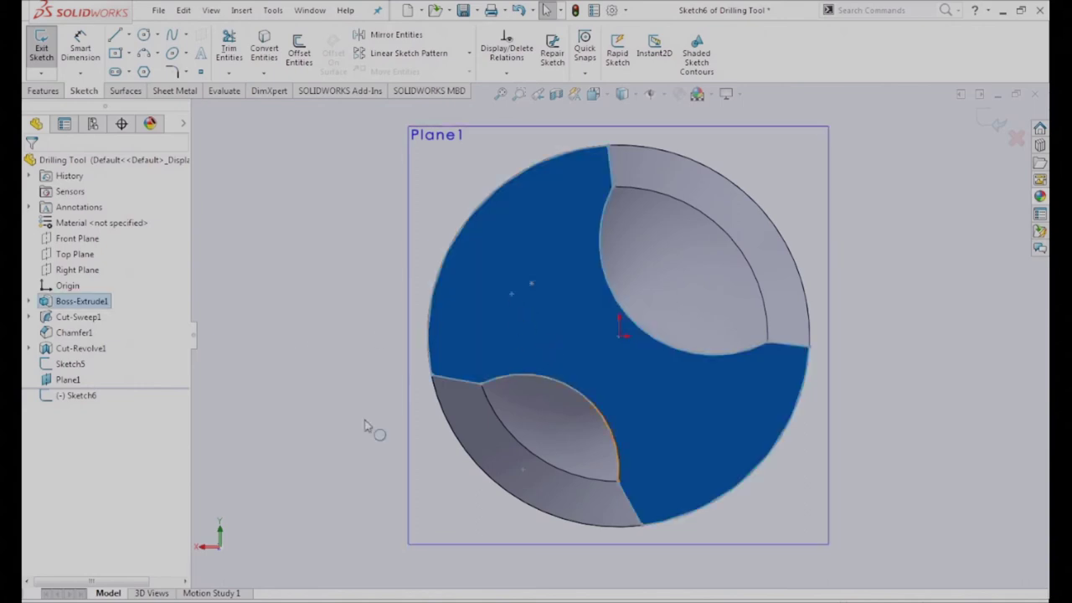
left_click(281, 387)
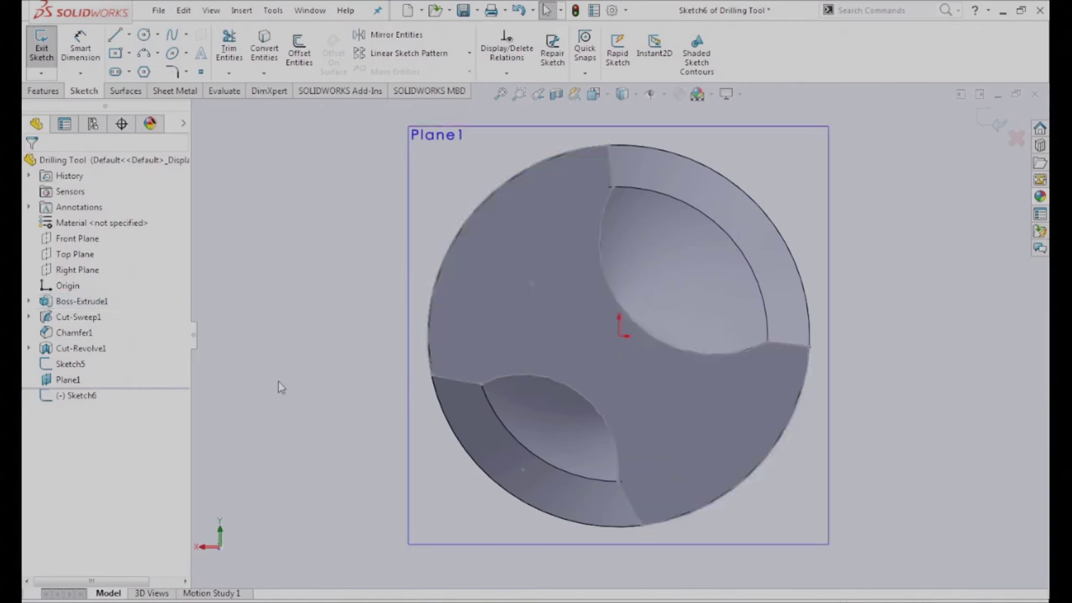
left_click(144, 35)
left_click(619, 336)
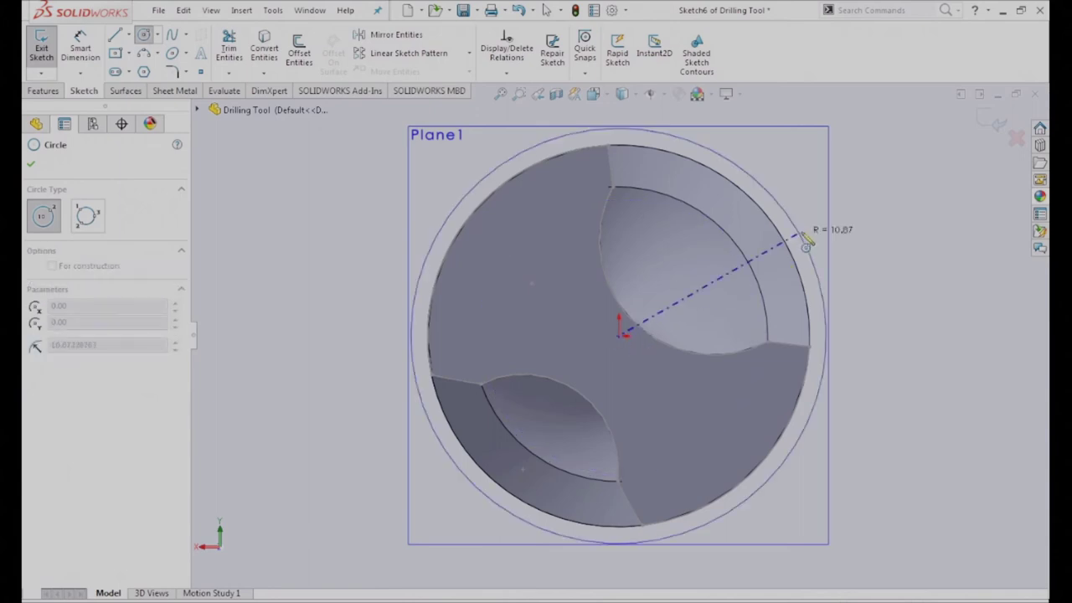
left_click(813, 239)
key("Escape")
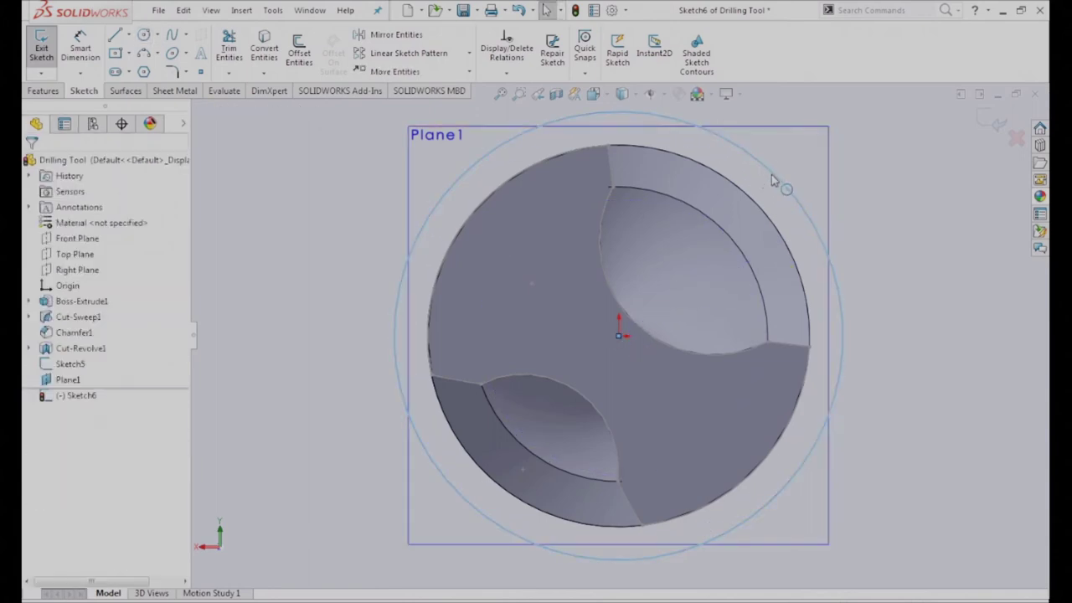
Make the circle coradial with the drill's outer edge and exit the sketch
left_click(771, 179)
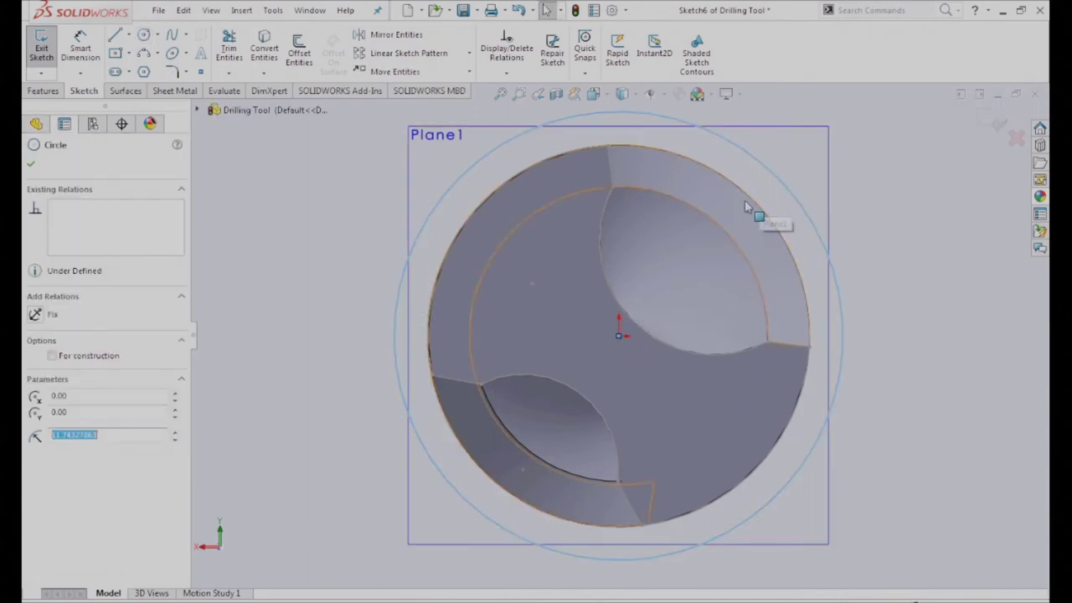
left_click(751, 202, "ctrl")
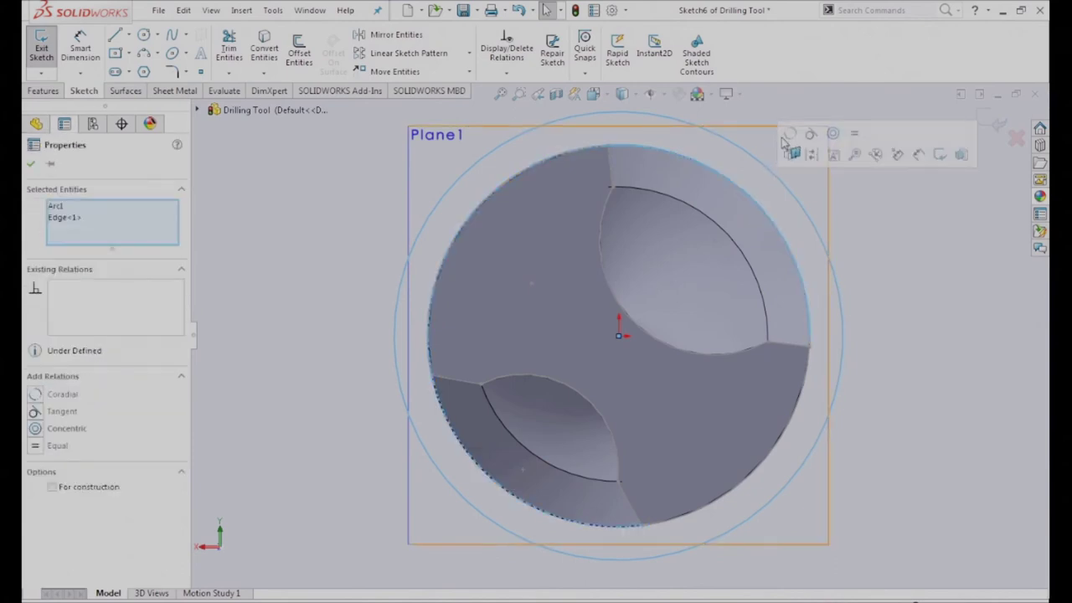
left_click(790, 133)
left_click(916, 313)
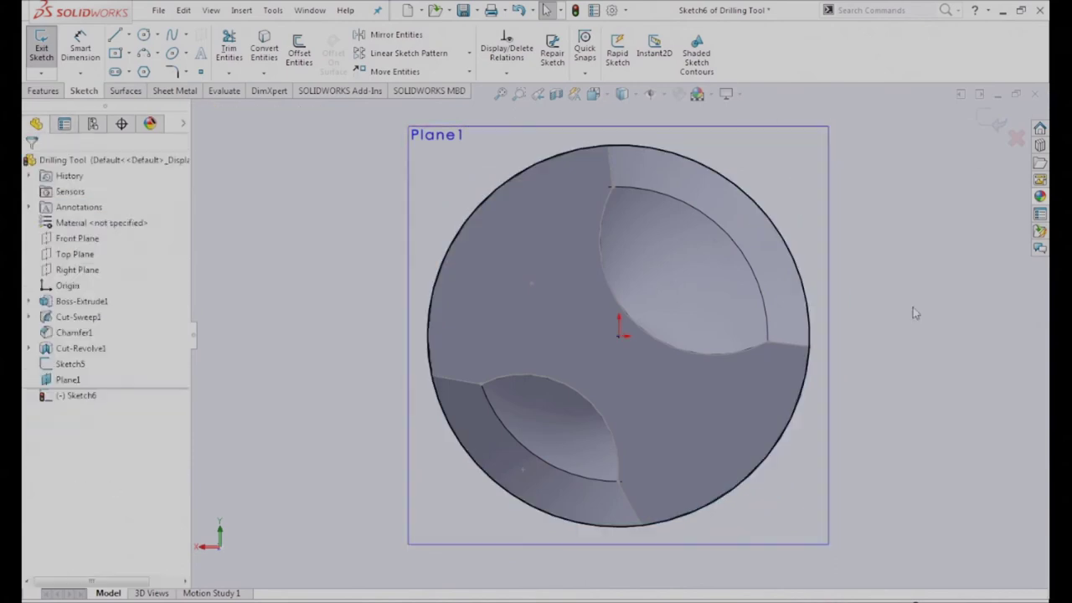
left_click(999, 124)
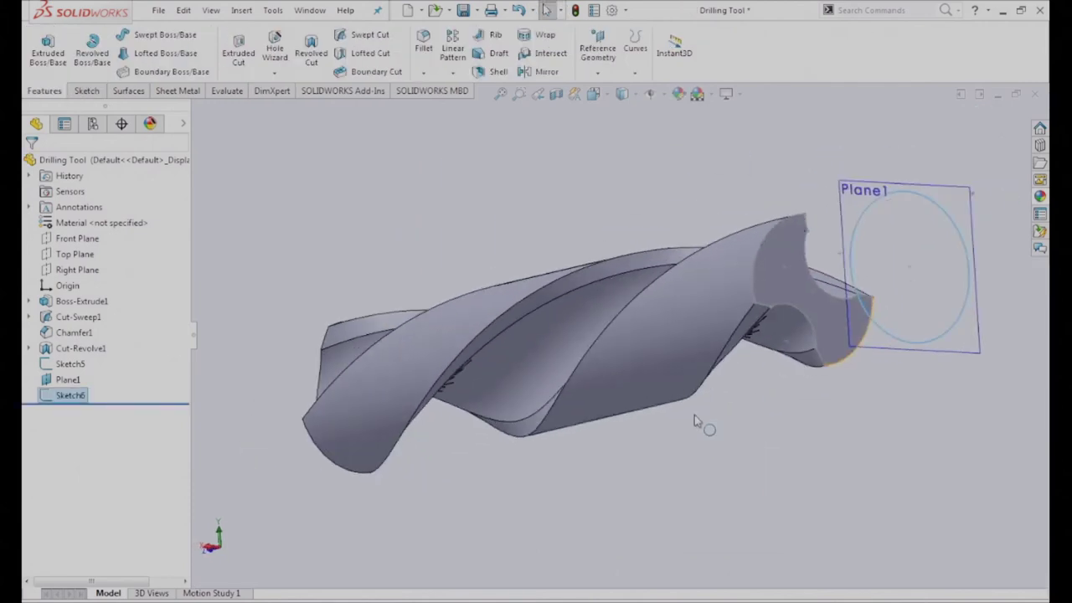
Loft between Sketch6 and Sketch5 to create the round shank Loft1
left_click(70, 395)
left_click(70, 363, "ctrl")
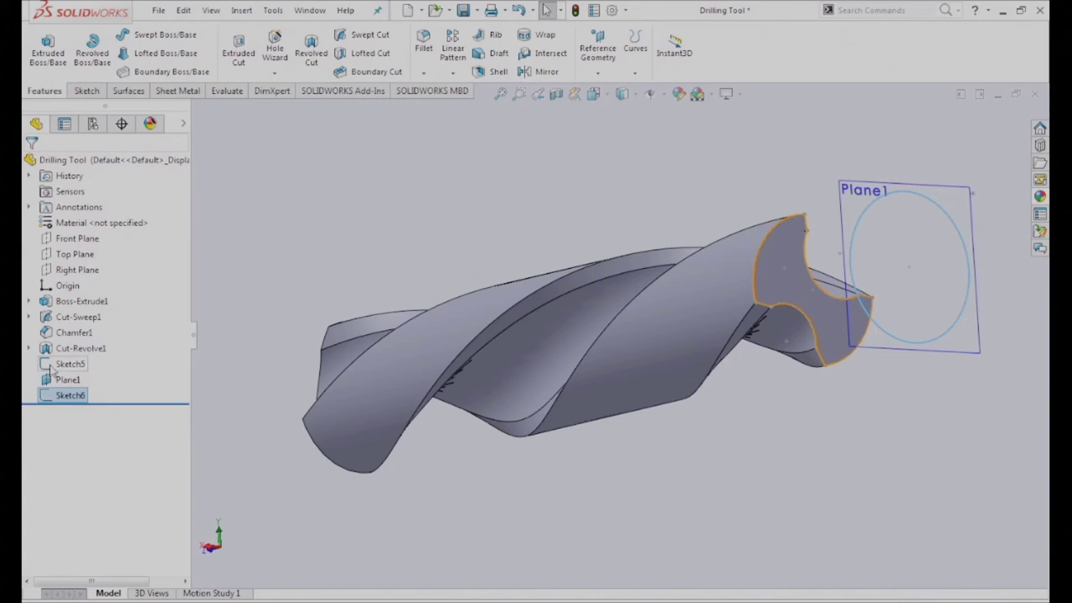
left_click(159, 53)
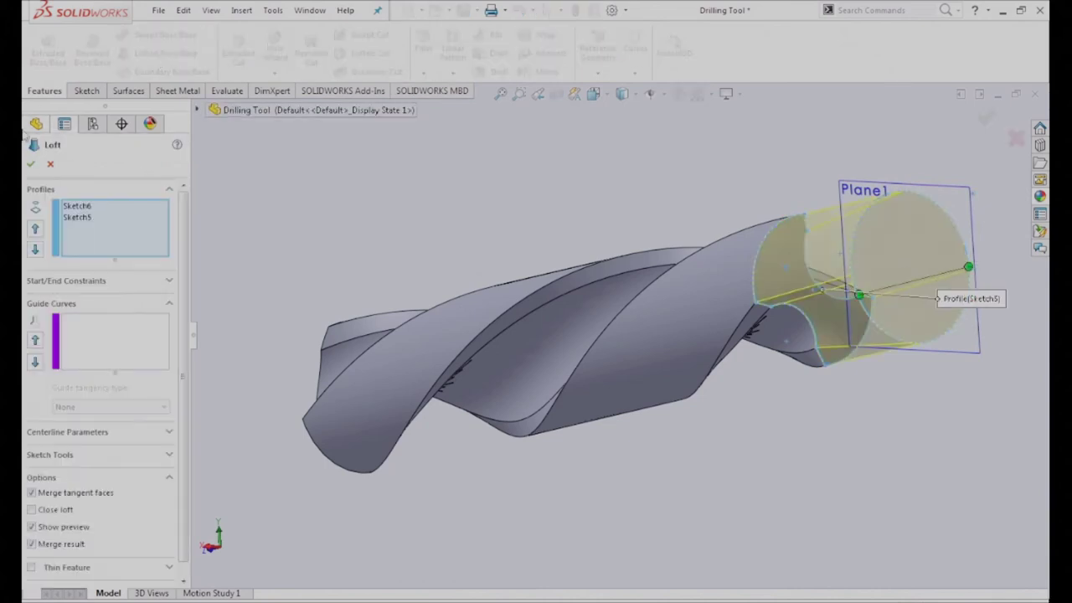
left_click(31, 165)
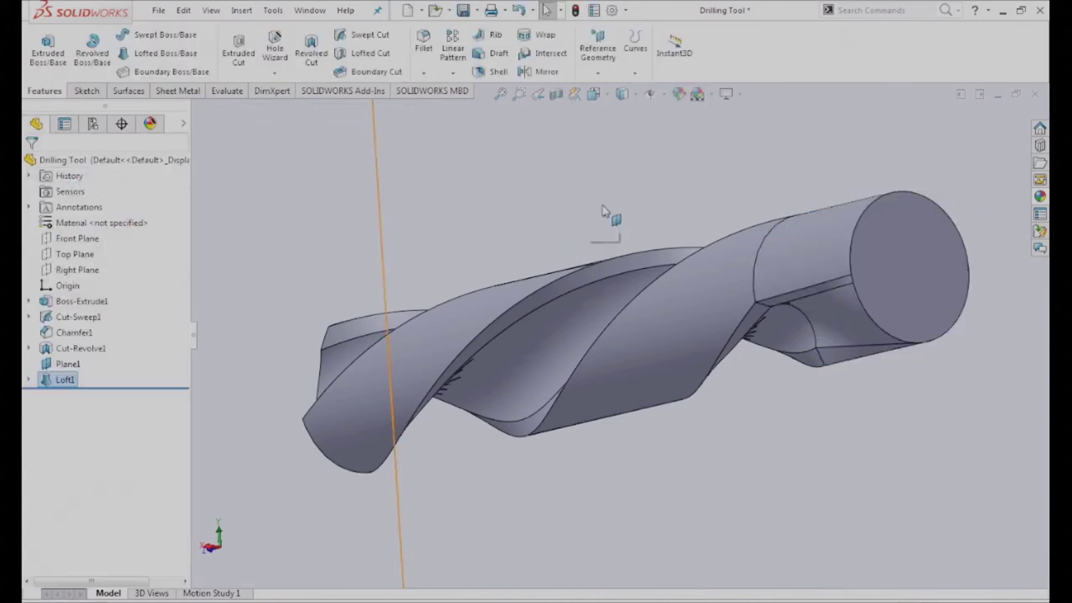
left_click(907, 285)
Start Sketch7 on the shank's end face and orient the view to it
left_click(918, 242)
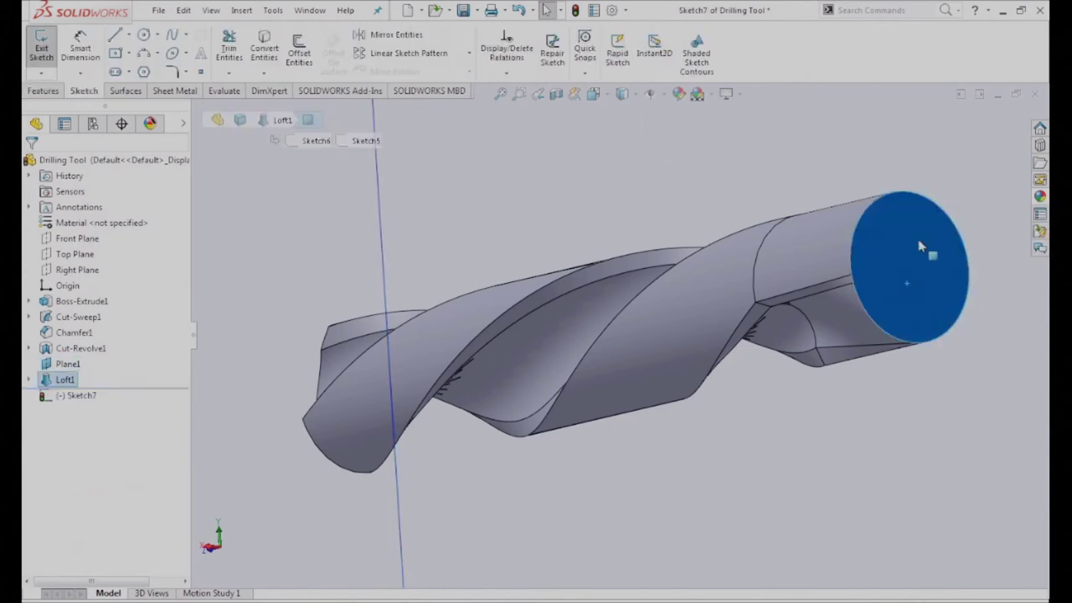
left_click(75, 396)
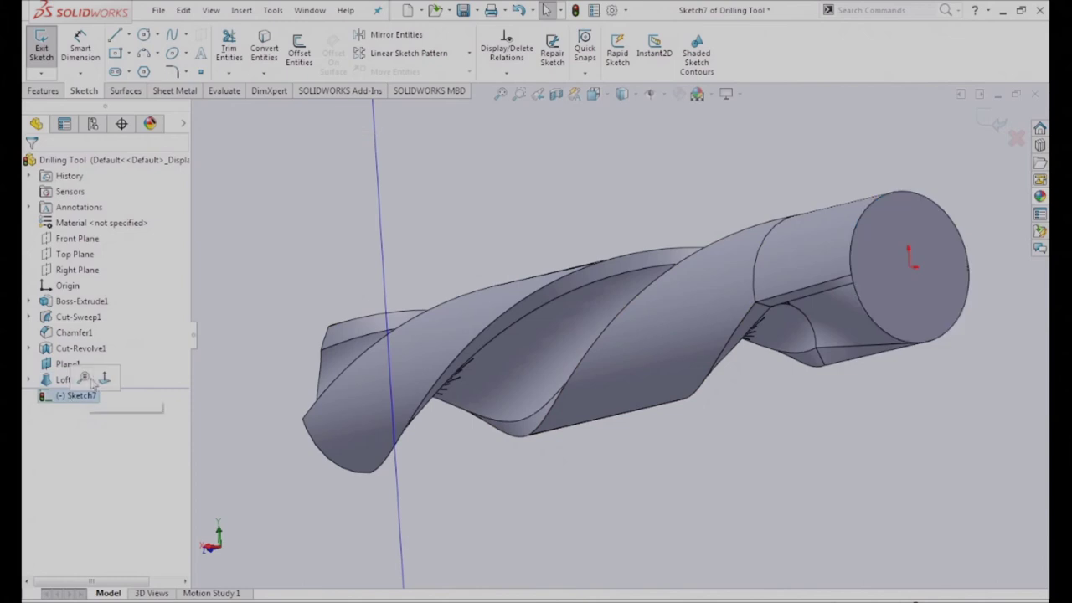
left_click(103, 379)
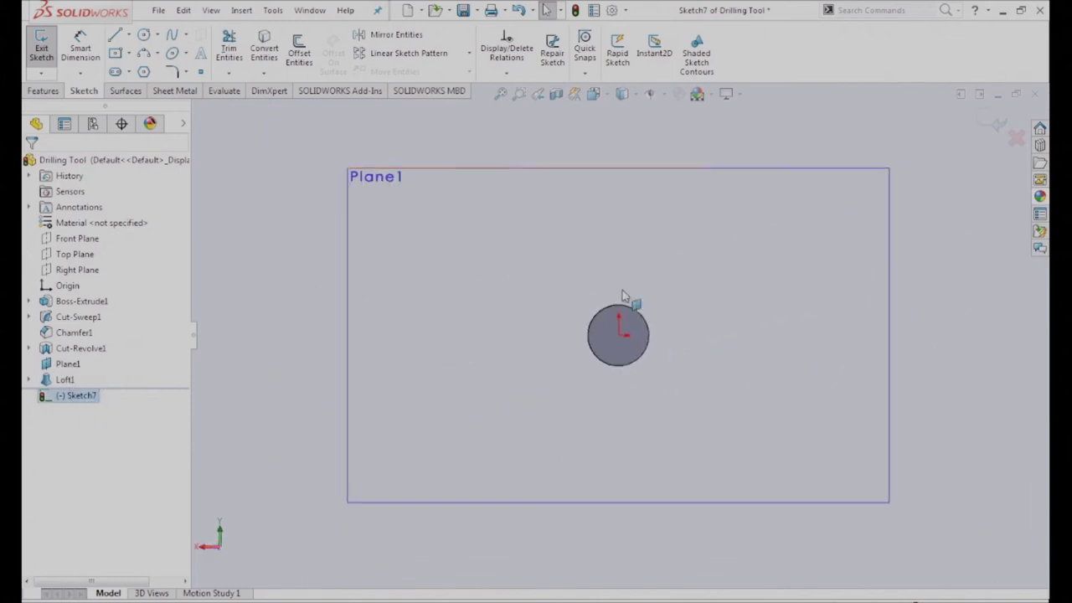
left_click(633, 348)
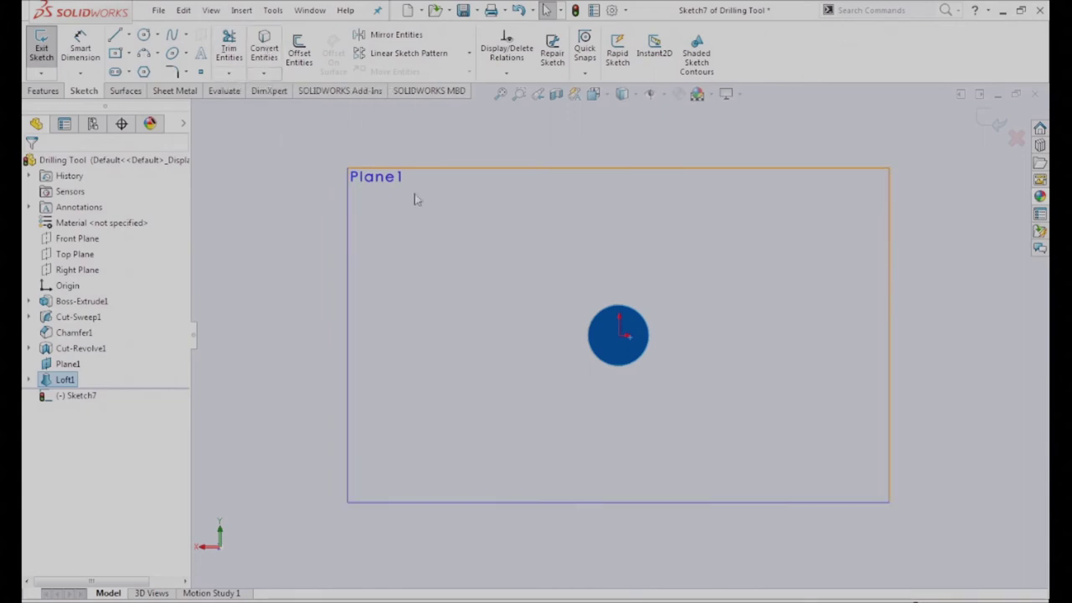
left_click(543, 373)
scroll(628, 356, "down", 3)
scroll(598, 362, "down", 2)
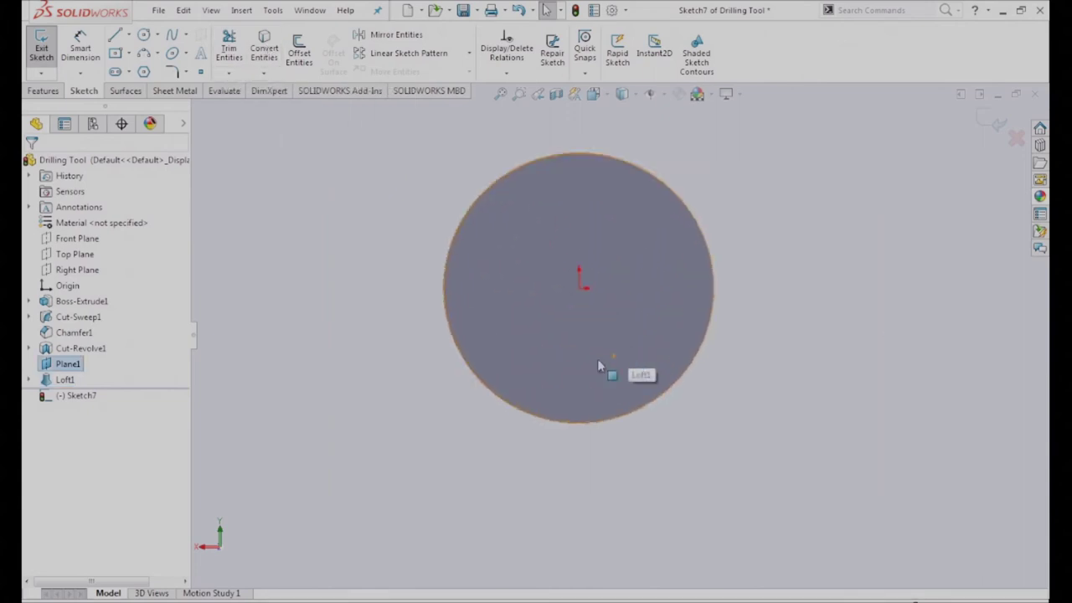
left_click(486, 393)
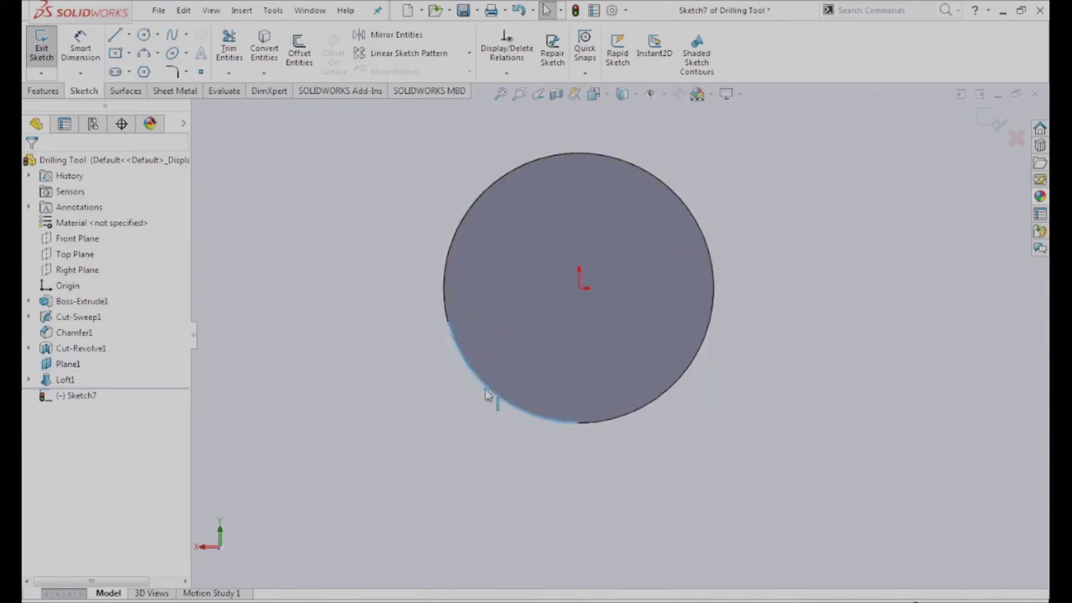
left_click(427, 423)
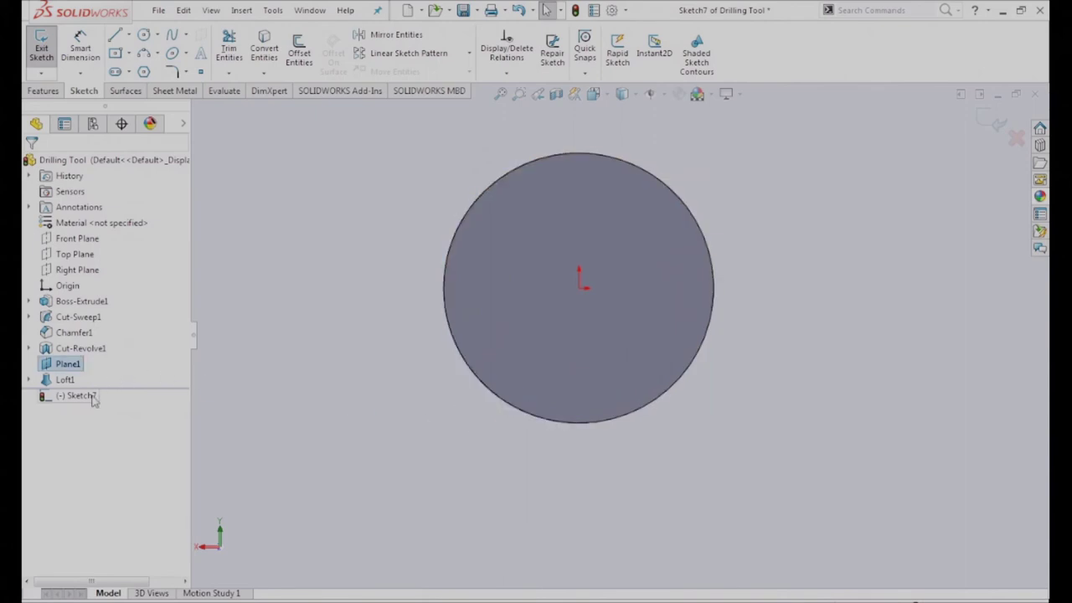
key("ctrl+7")
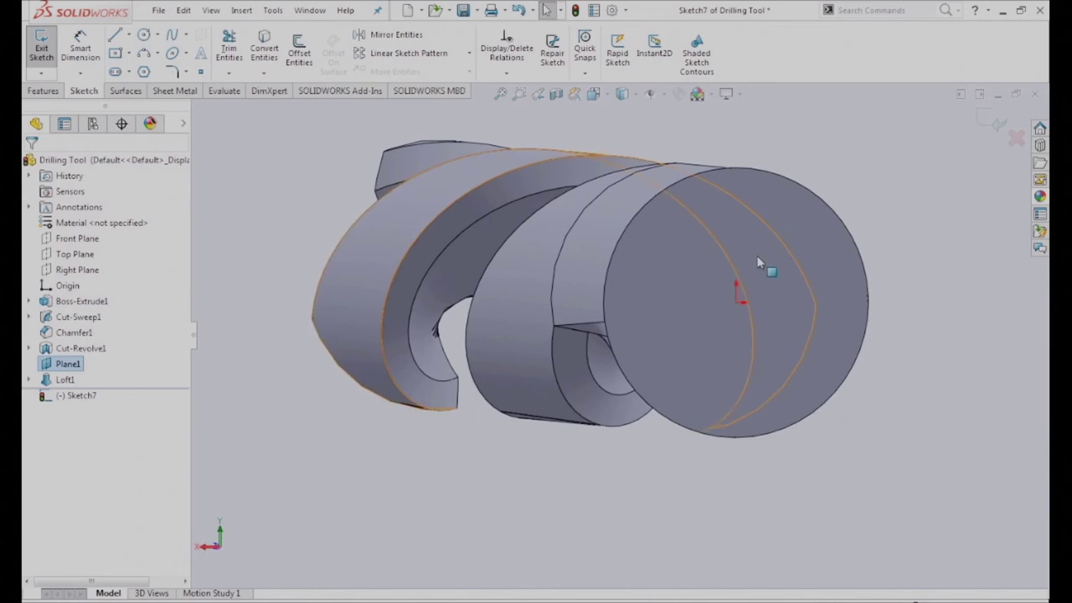
scroll(695, 293, "down", 2)
Convert the end face's circular outline into Sketch7 and view it face-on
left_click(695, 293)
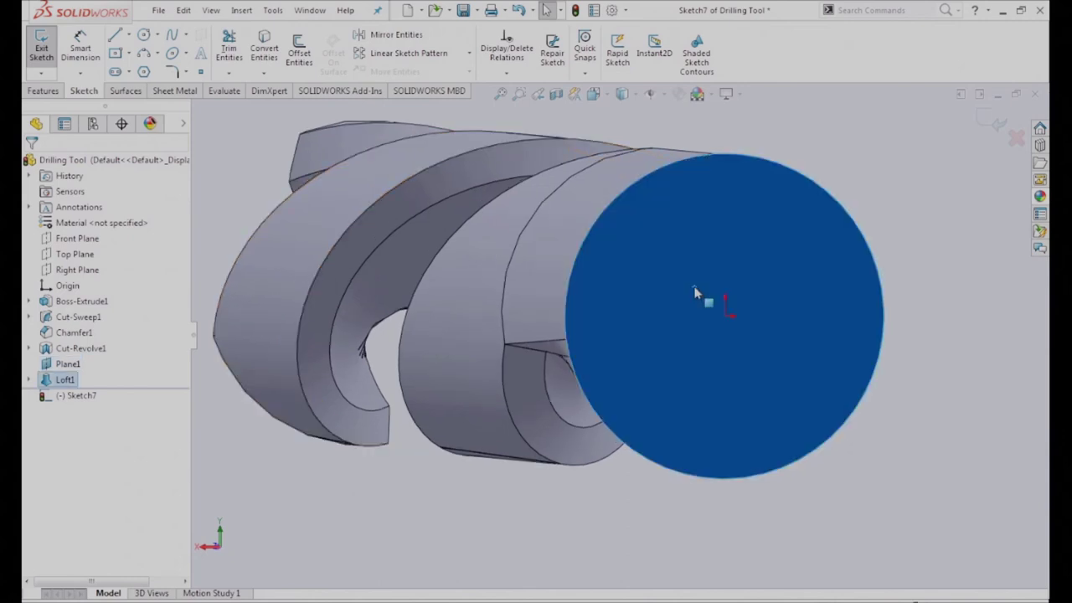
left_click(264, 51)
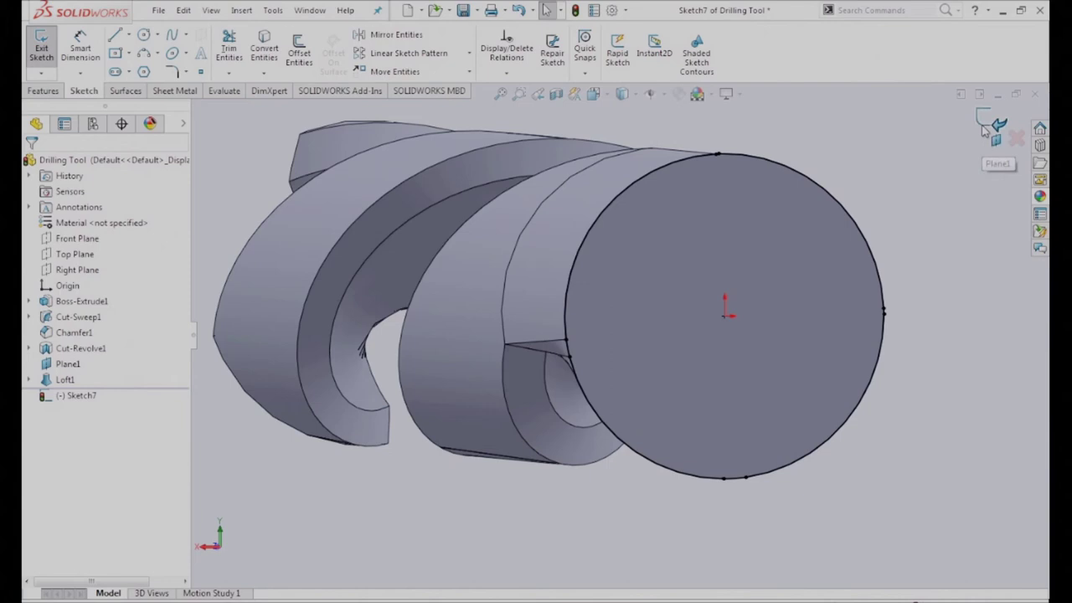
left_click(802, 325)
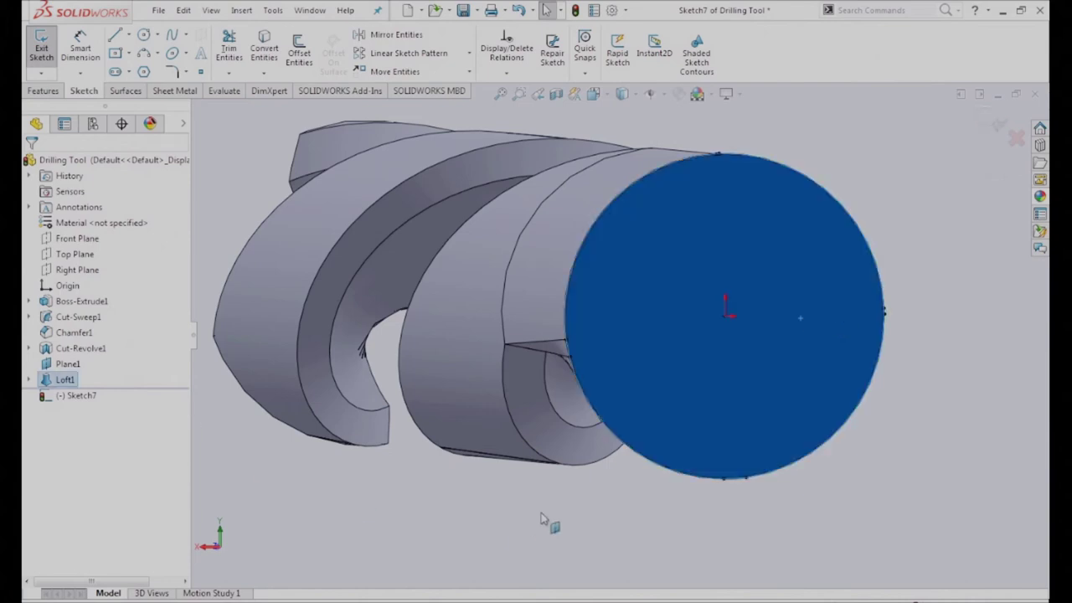
key("ctrl+8")
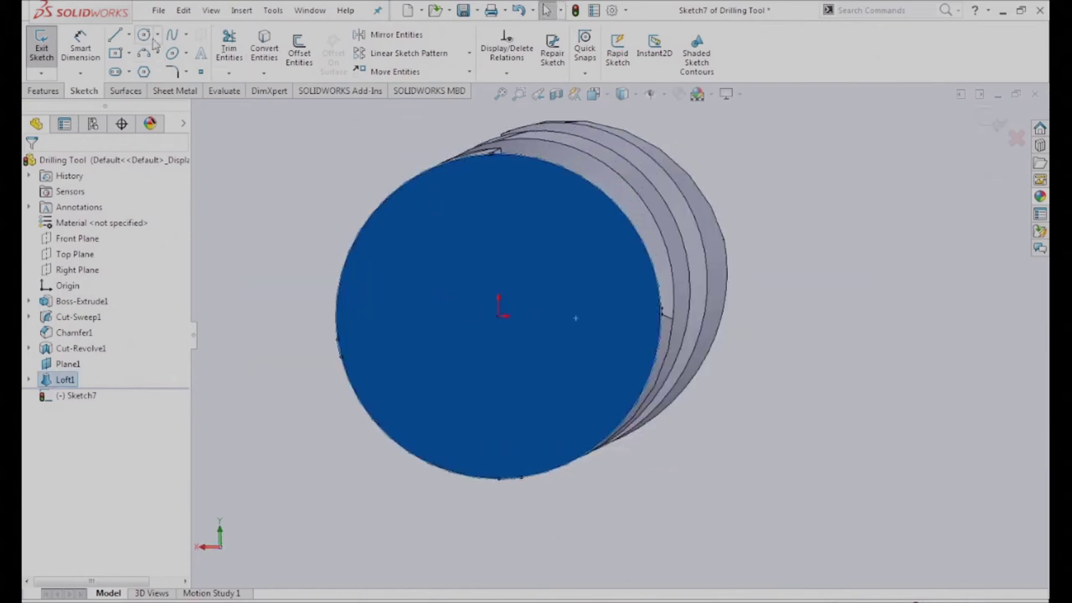
Draw a small circle overlapping the rim of the shank's end circle
left_click(147, 35)
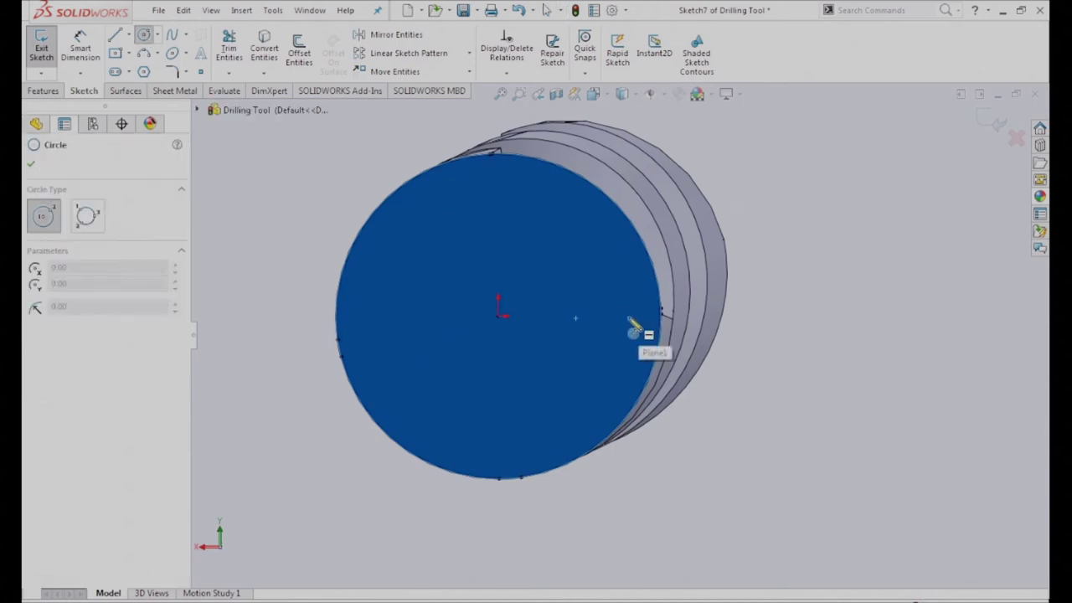
left_click(628, 310)
left_click(700, 337)
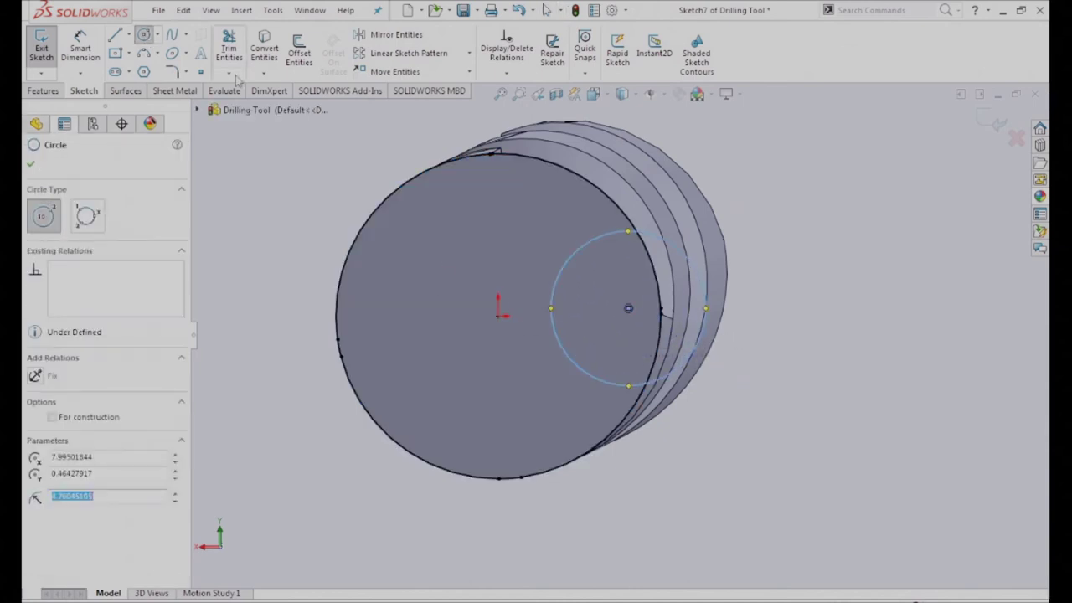
left_click(593, 94)
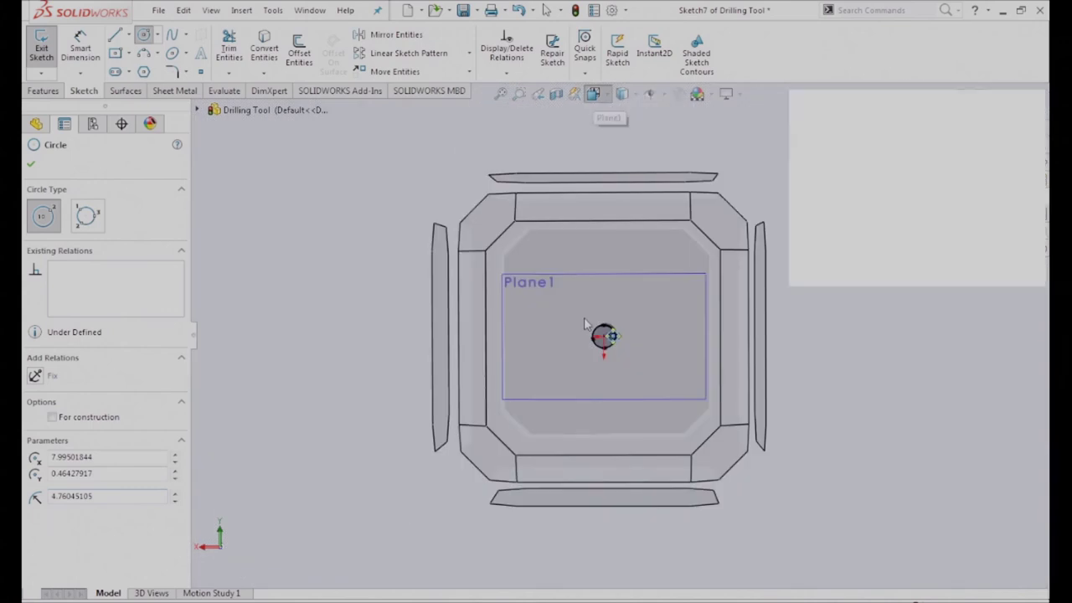
left_click(597, 332)
scroll(581, 345, "down", 3)
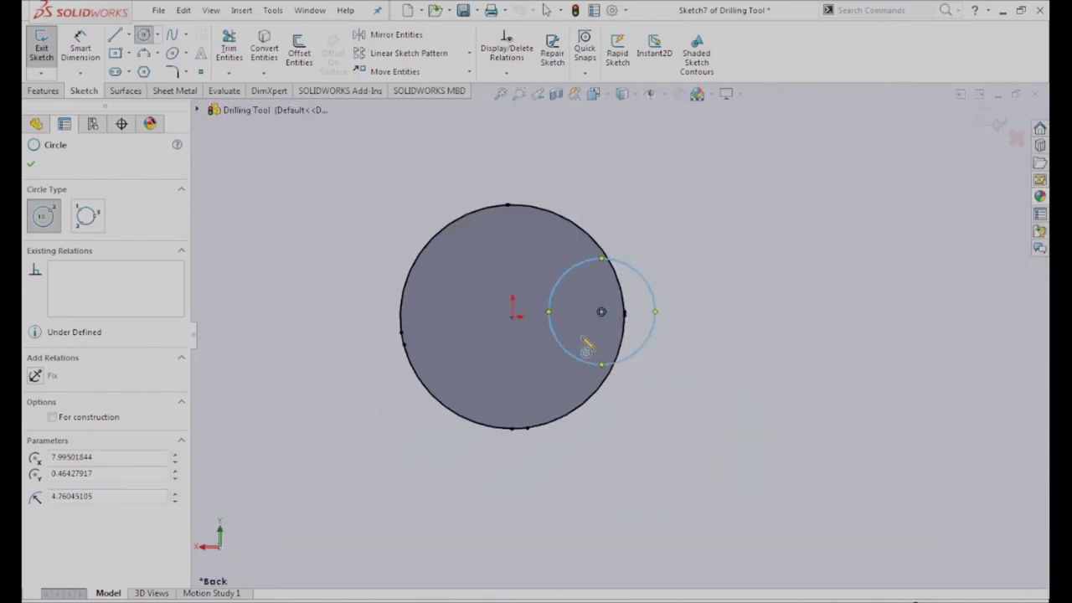
scroll(579, 335, "down", 3)
key("Escape")
Align the small circle's centre horizontally with the origin
left_click(635, 284)
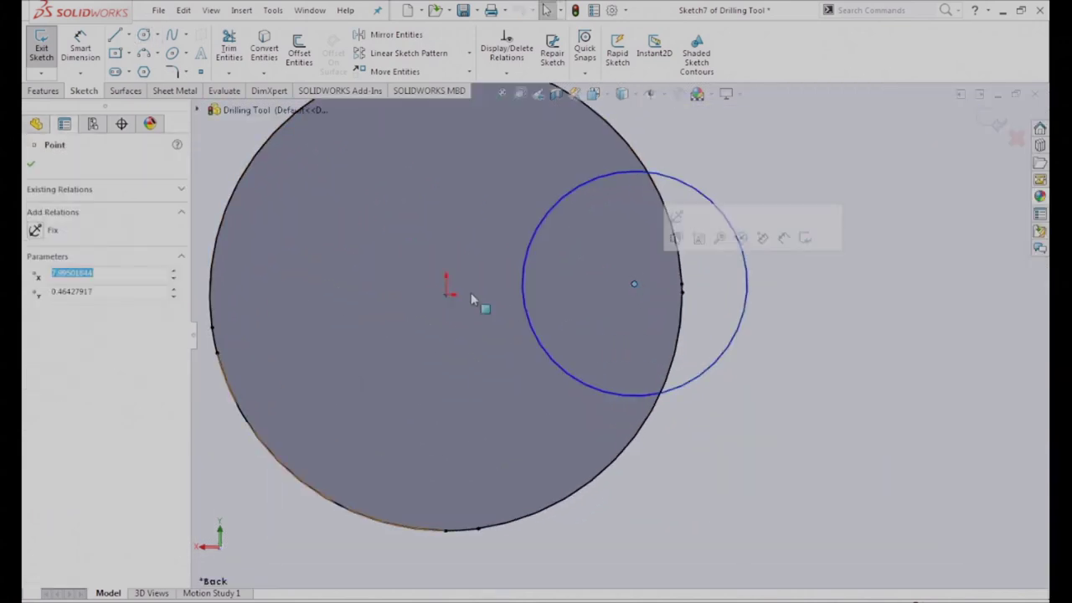
left_click(445, 295, "ctrl")
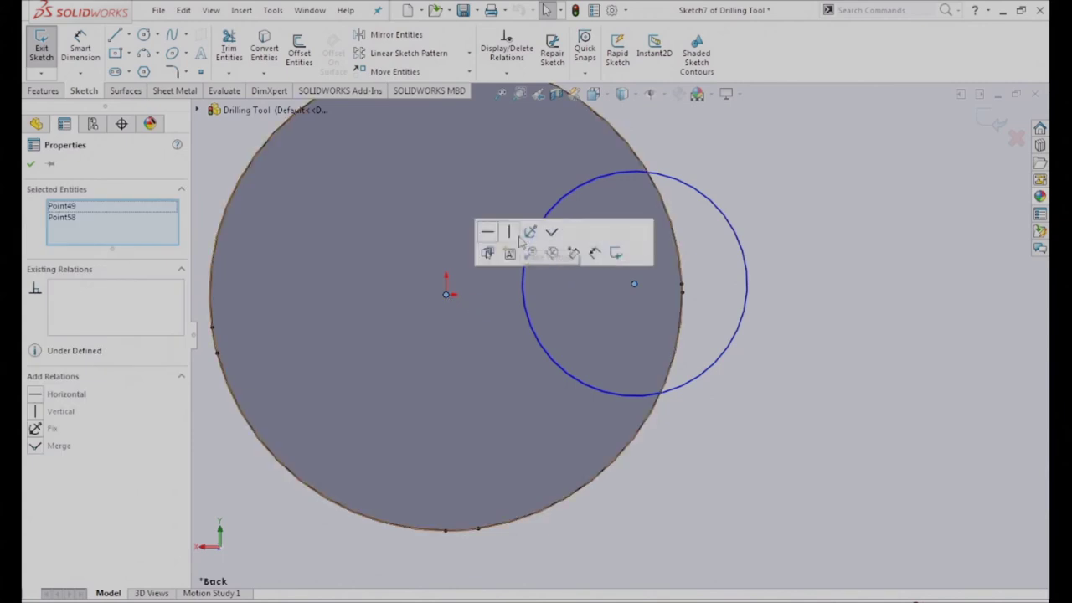
left_click(488, 234)
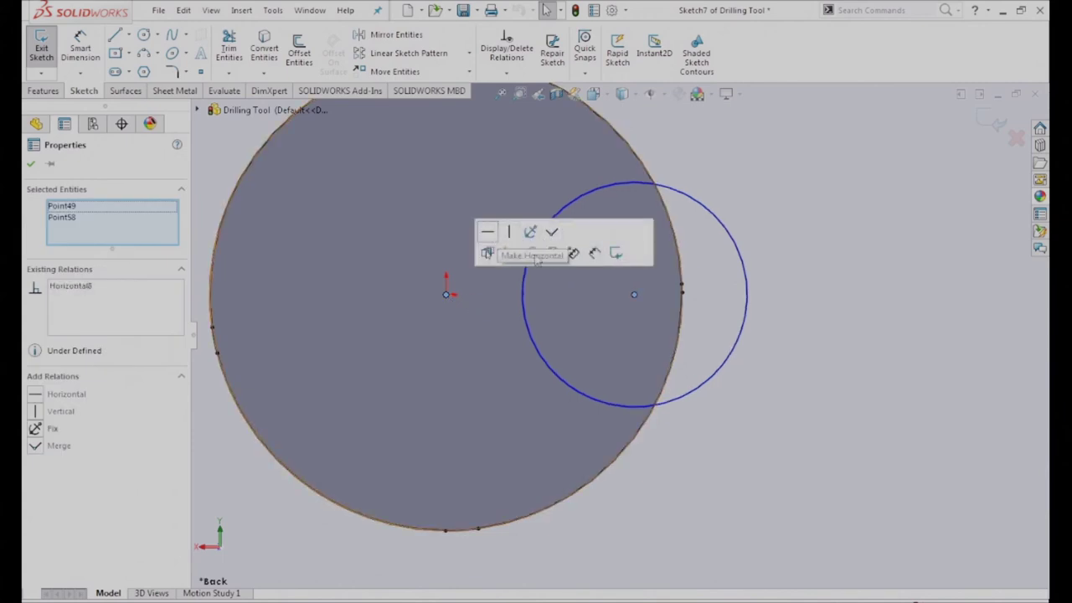
left_click(680, 332, "ctrl")
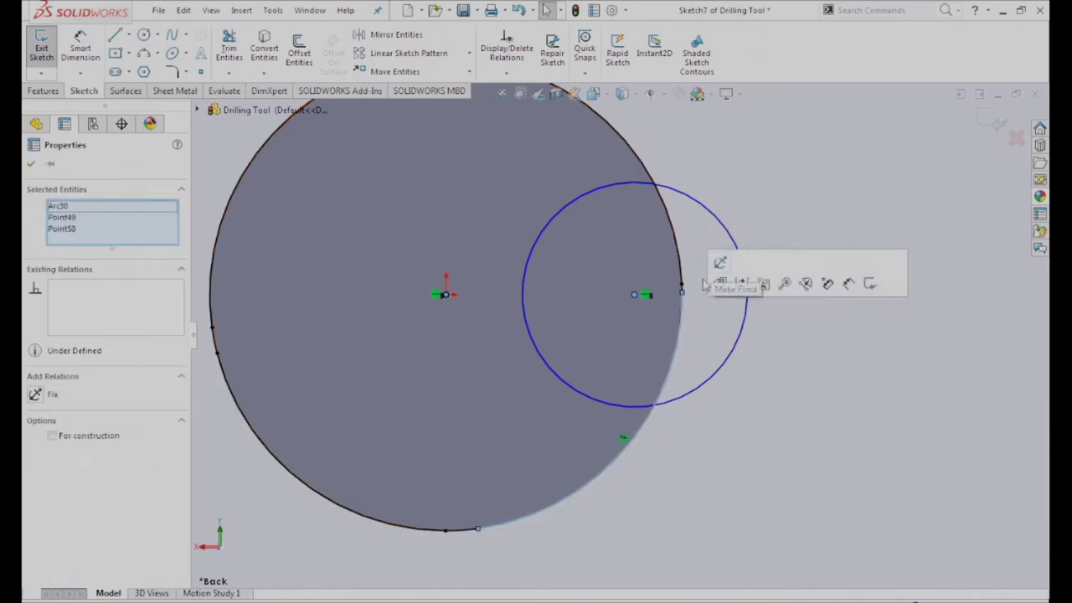
key("Escape")
Make the small circle's centre coincident with the large circle's edge
scroll(662, 308, "down", 4)
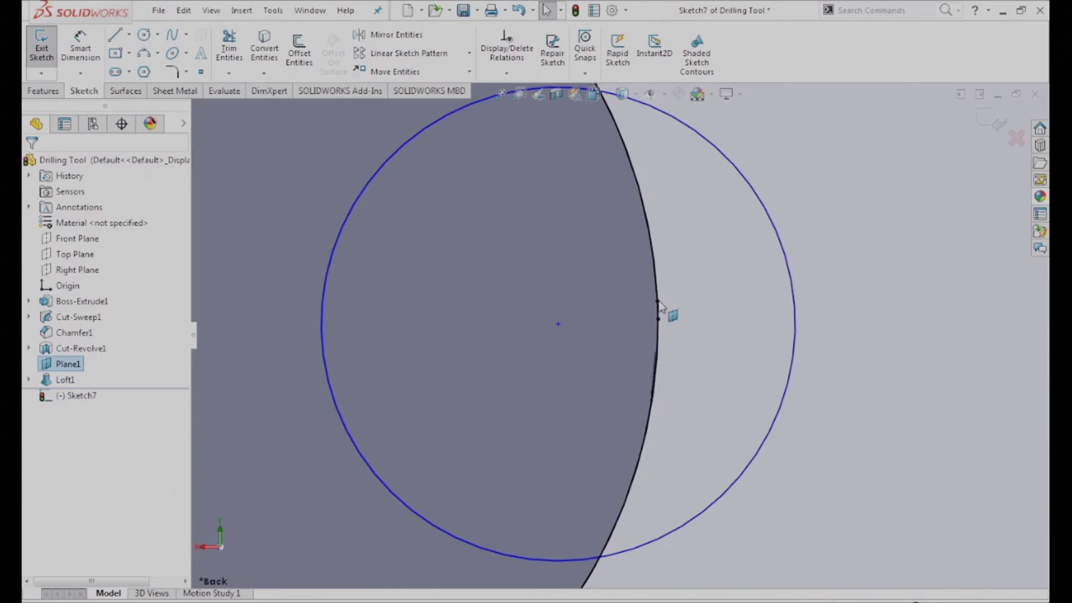
left_click(557, 324)
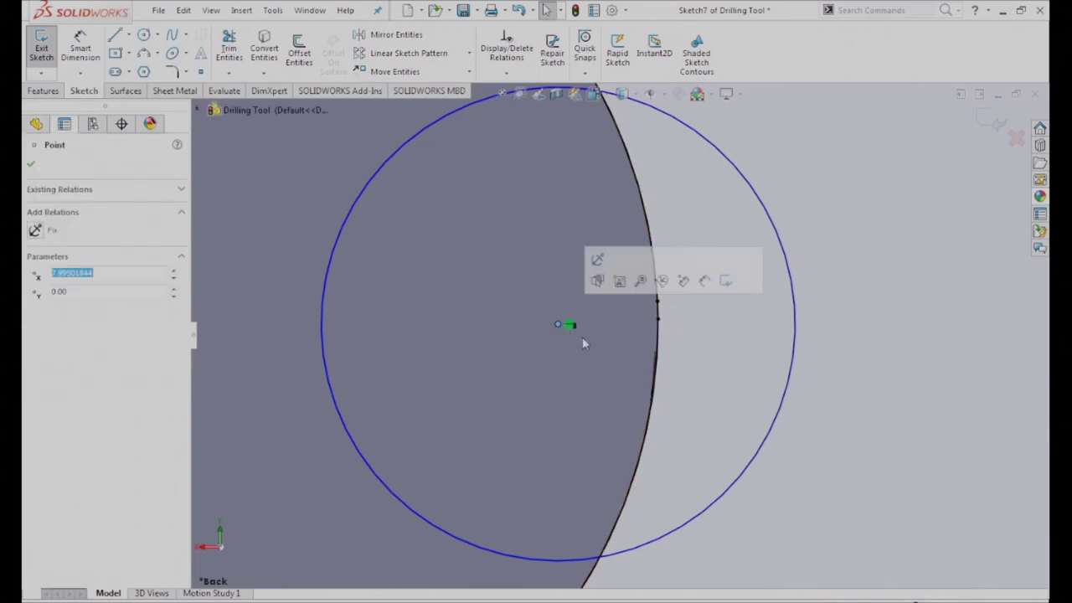
left_click(658, 316, "ctrl")
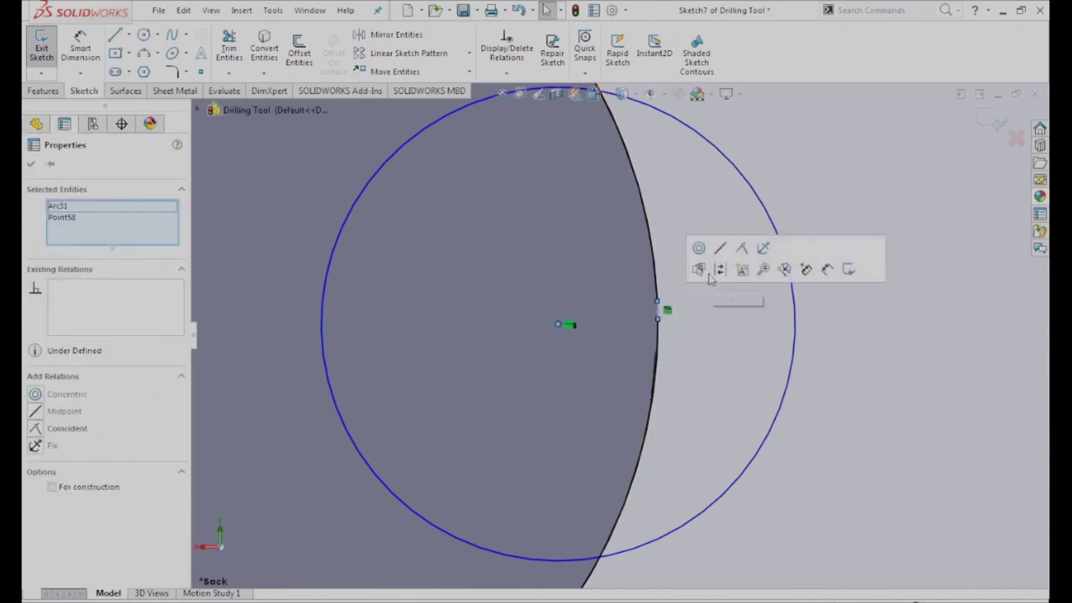
left_click(745, 254)
left_click(742, 425)
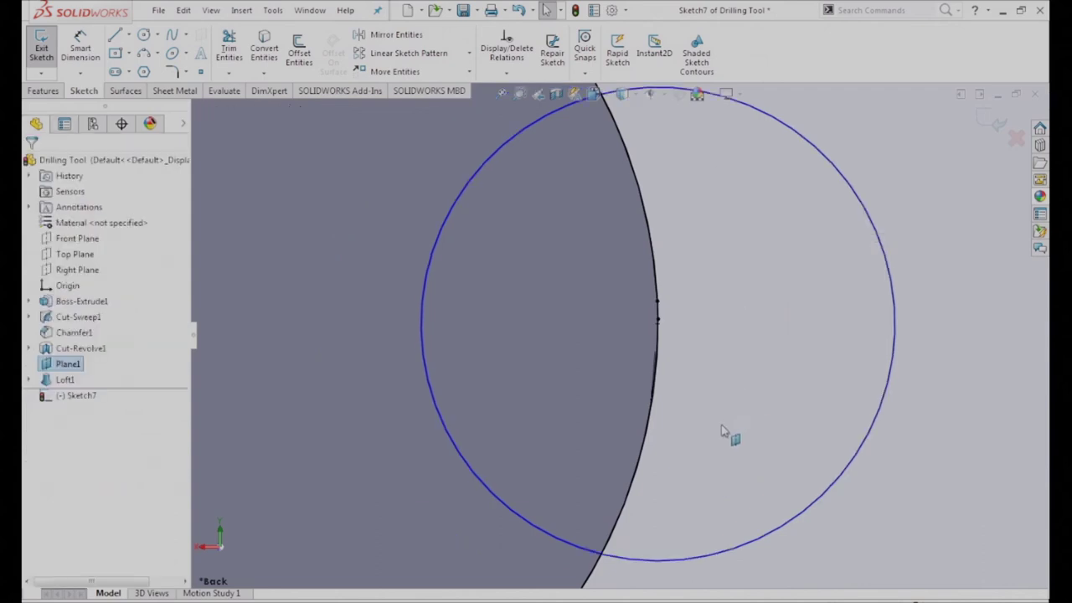
scroll(729, 423, "up", 5)
Dimension the small circle to a 4 mm diameter
left_click(83, 48)
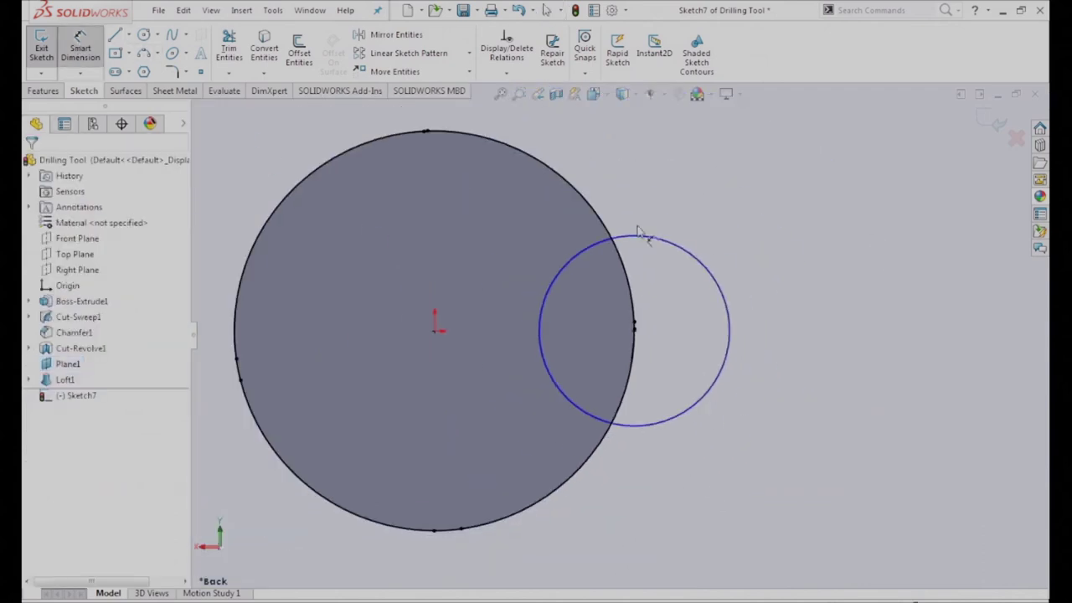
left_click(713, 275)
left_click(736, 254)
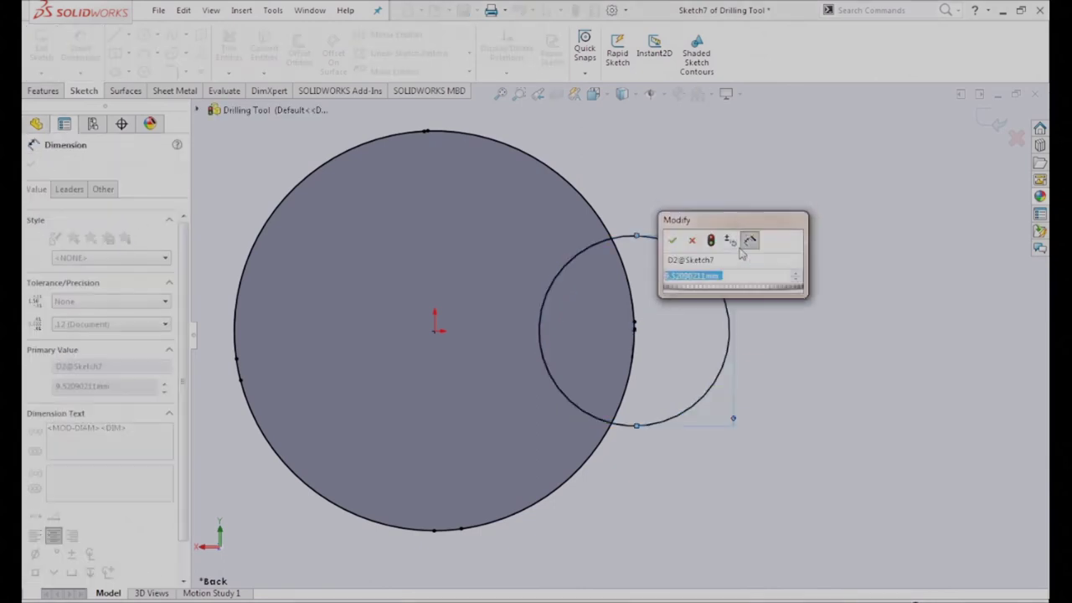
type("4")
key("Return")
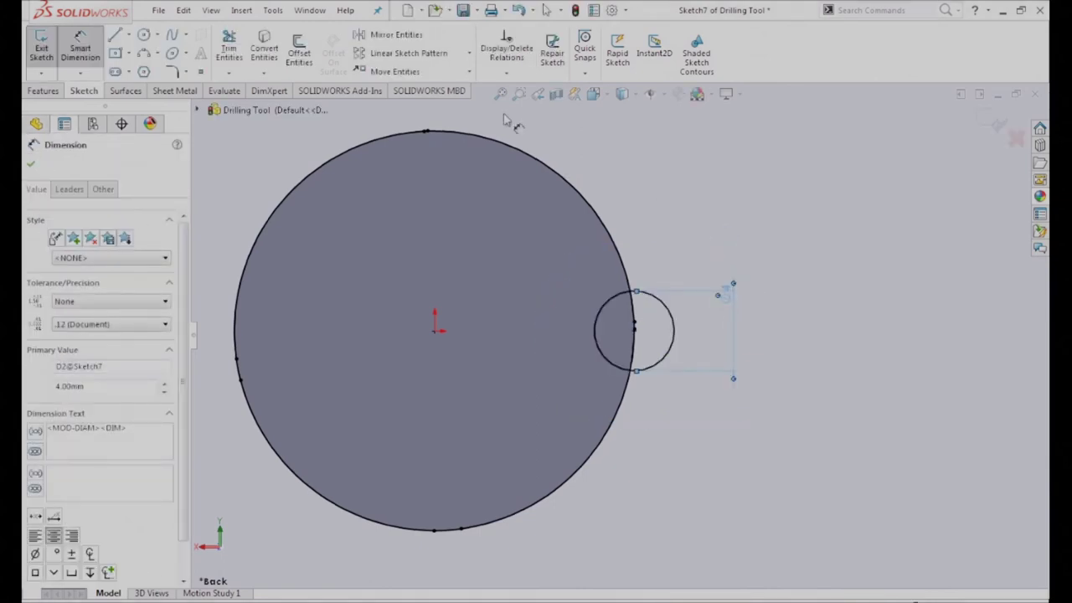
Trim the small circle into a semicircular notch, keeping its centre coincident with the large circle
left_click(675, 316)
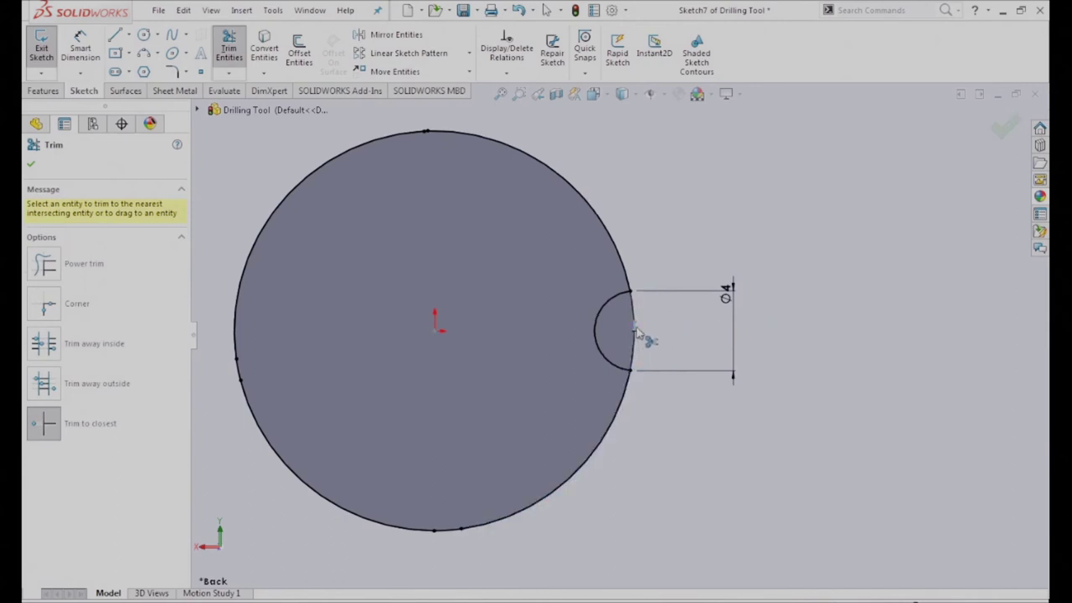
key("Escape")
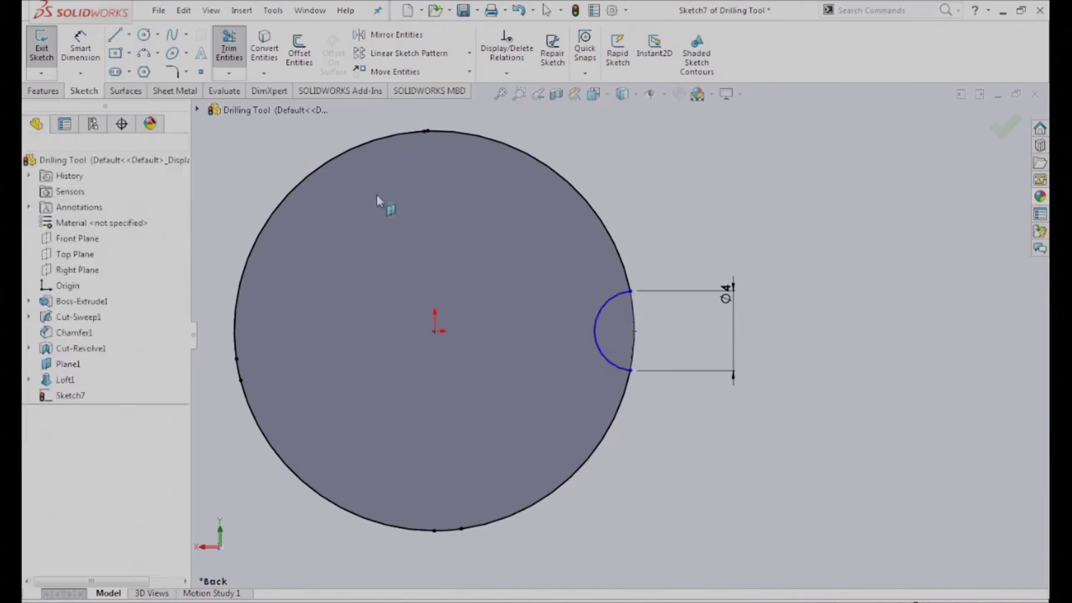
left_click(634, 333)
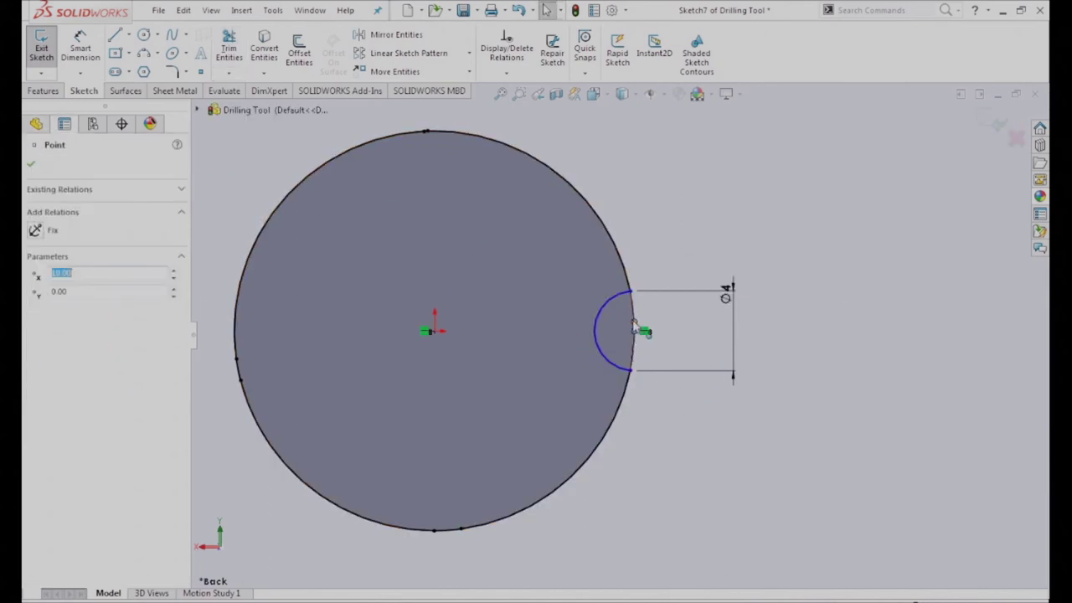
left_click(632, 311, "ctrl")
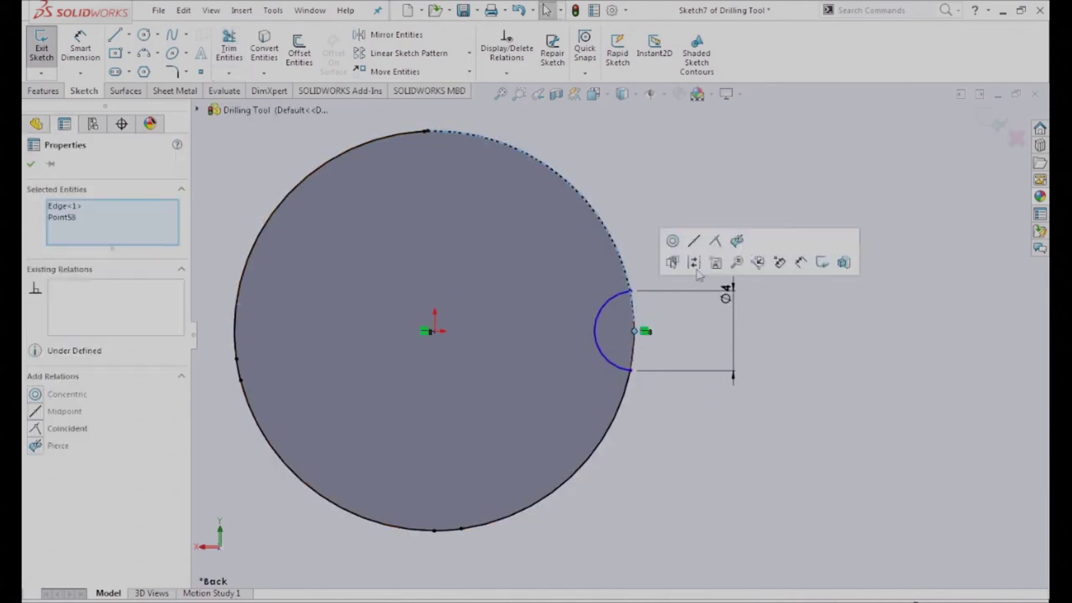
left_click(716, 243)
left_click(707, 463)
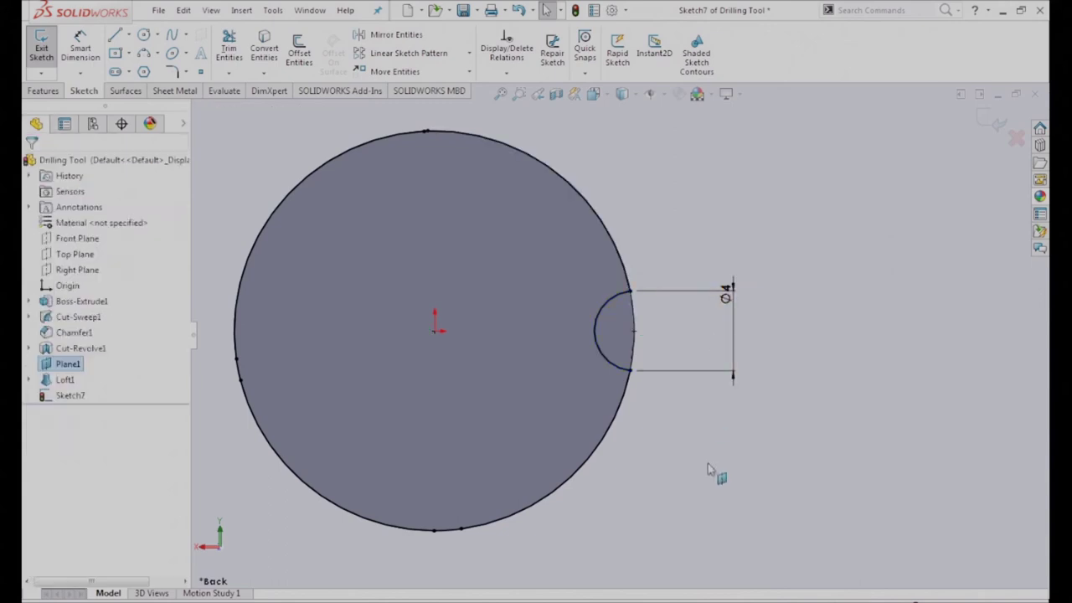
scroll(661, 445, "up", 3)
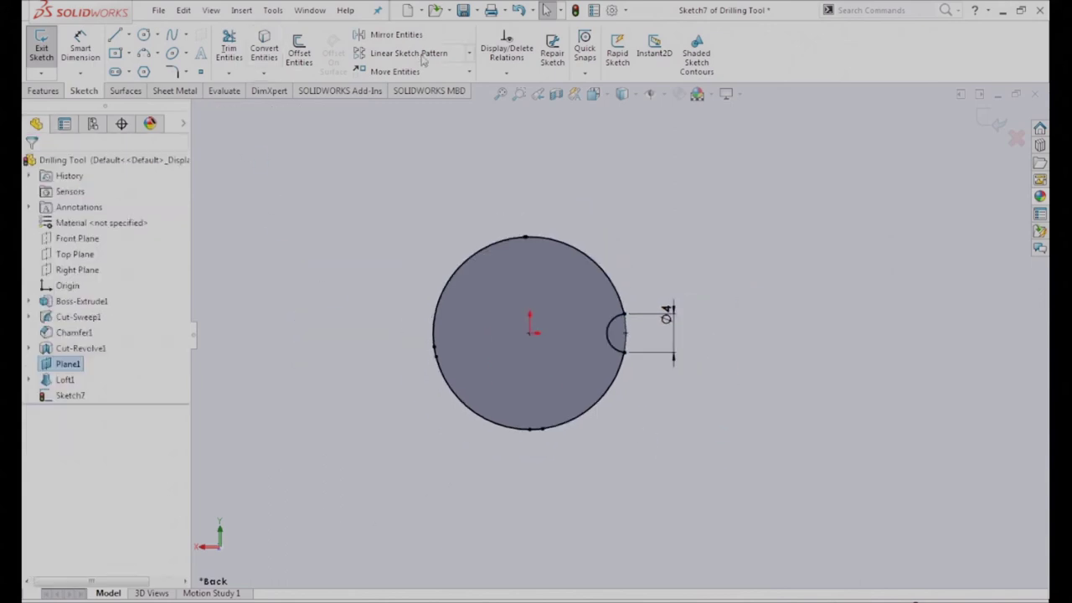
Circular-pattern the notch arc around the sketch origin, 4 instances over 360°
left_click(469, 53)
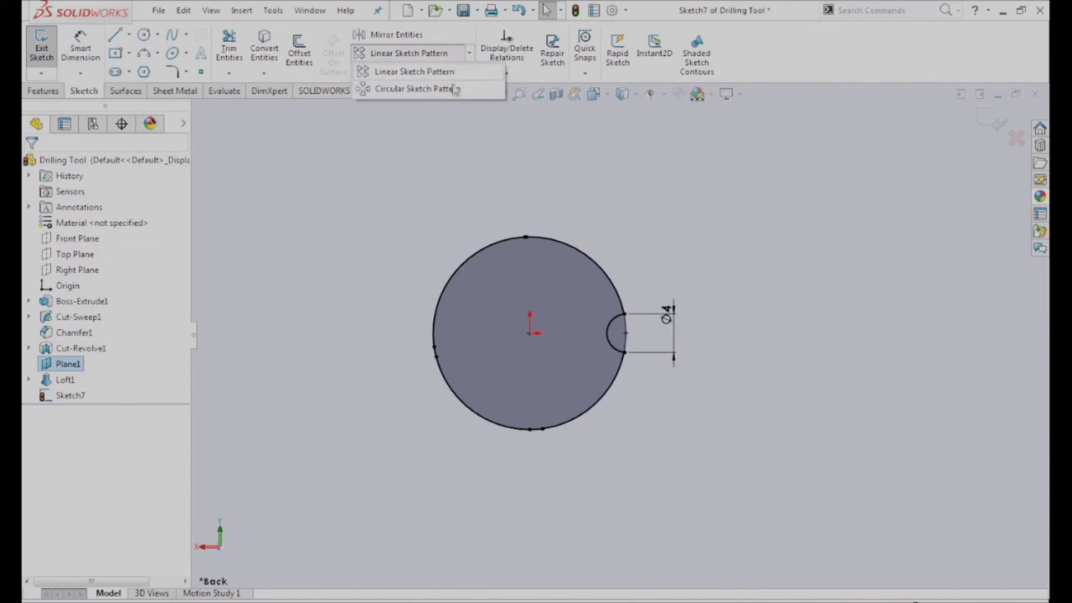
left_click(453, 89)
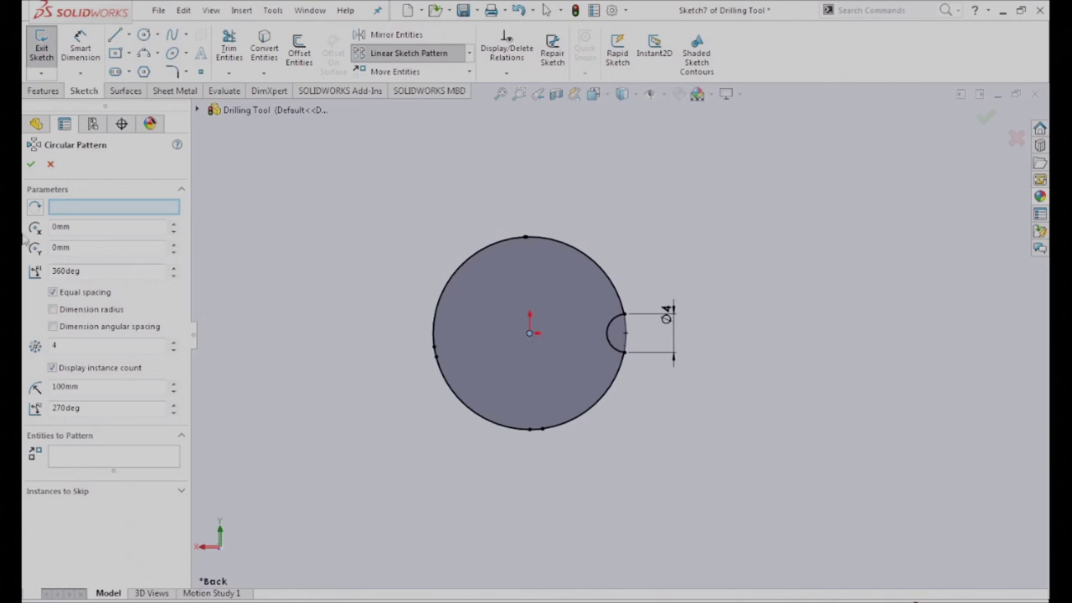
left_click(84, 207)
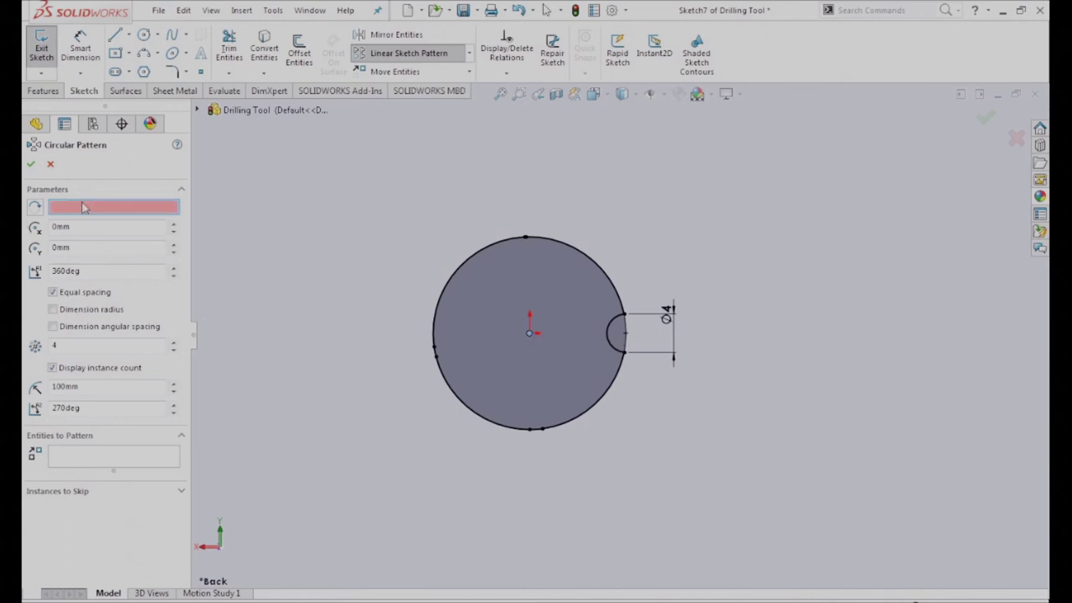
left_click(529, 334)
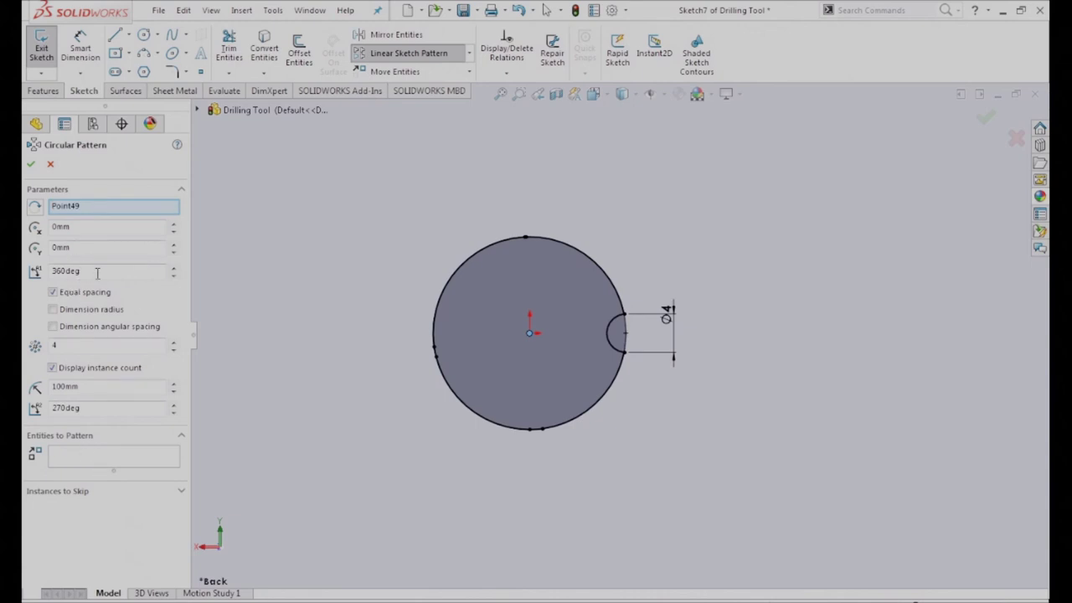
left_click(92, 461)
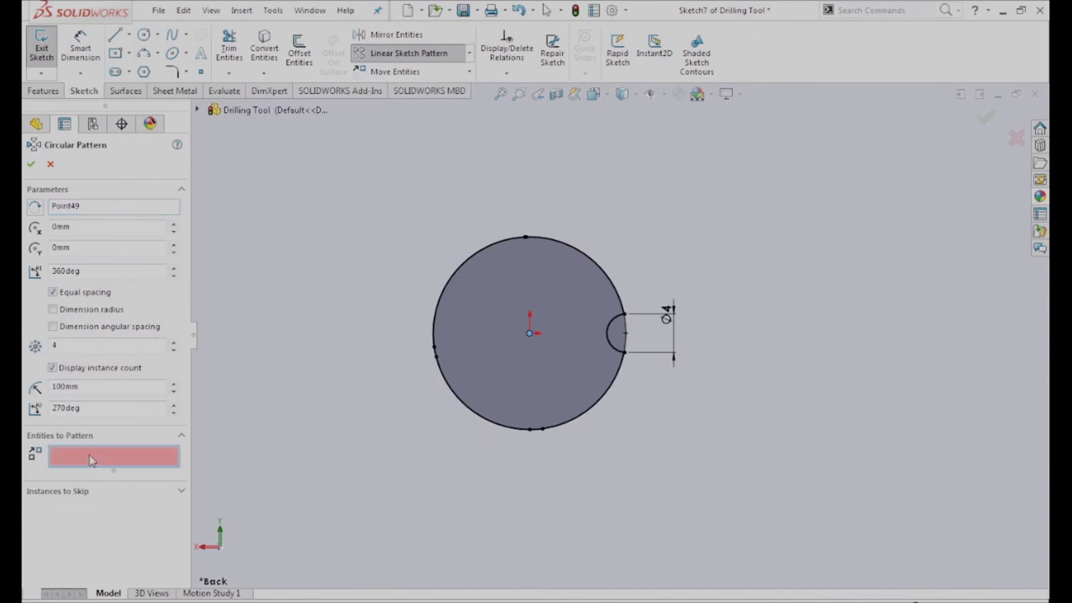
left_click(608, 335)
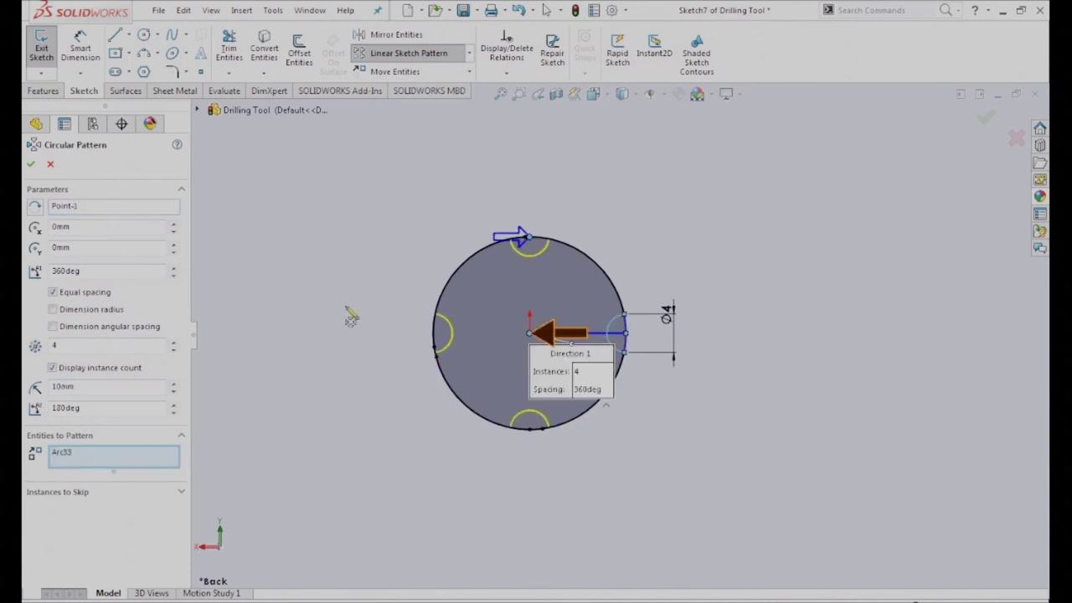
left_click(32, 166)
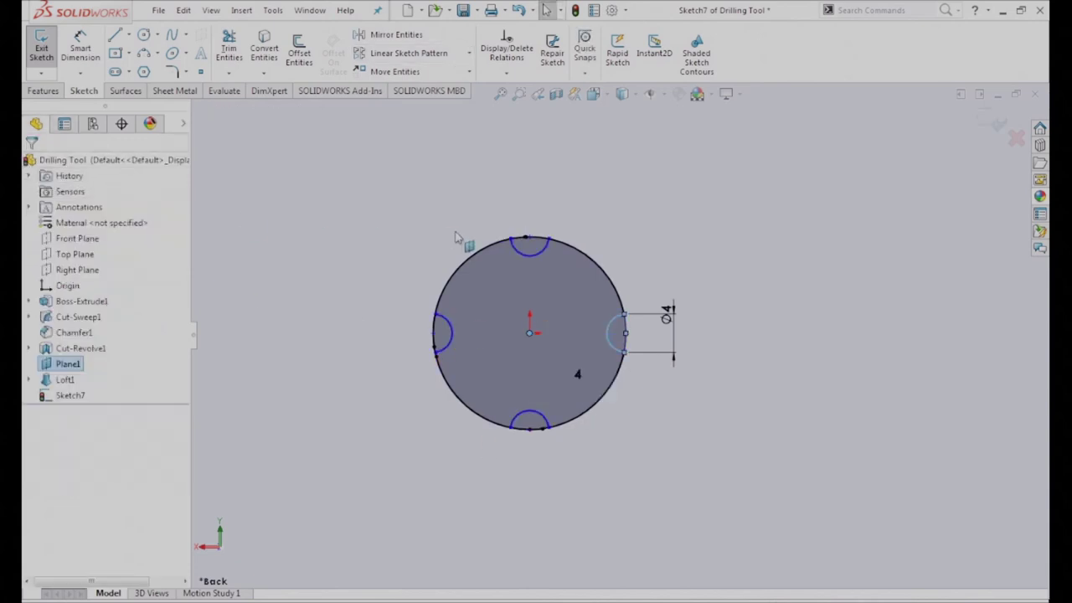
Make the top notch's centre point coincident with the circle edge
scroll(512, 242, "down", 5)
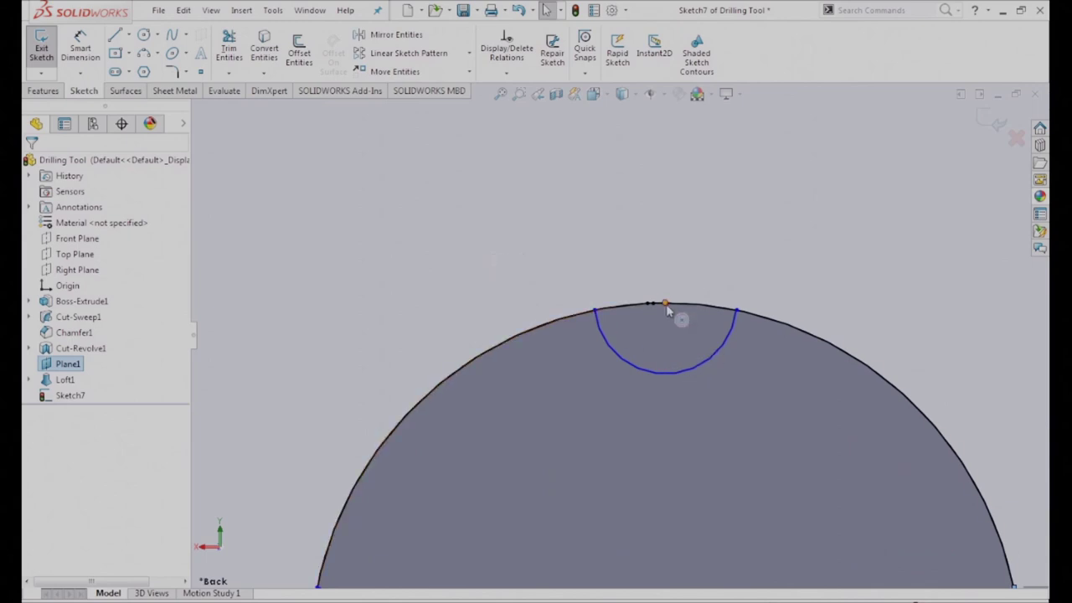
left_click(666, 304)
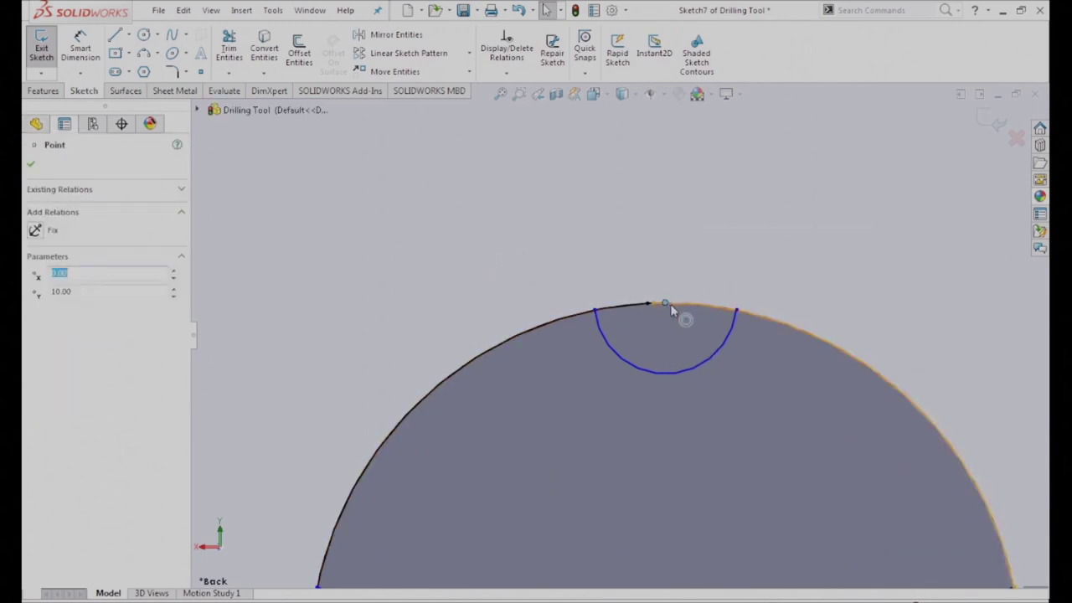
left_click(670, 311)
left_click(666, 304, "ctrl")
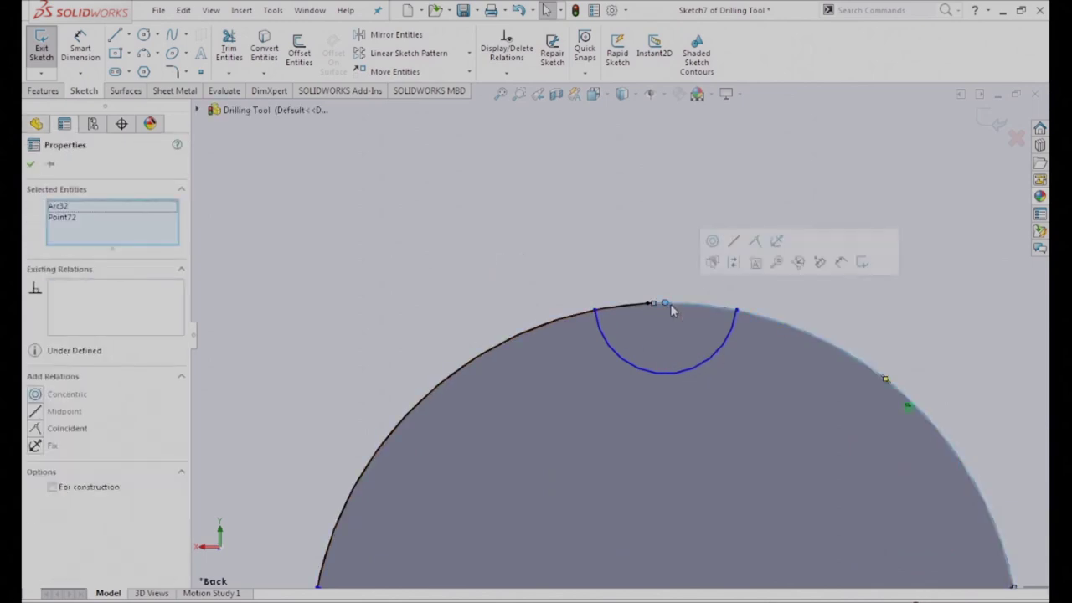
left_click(758, 243)
left_click(599, 273)
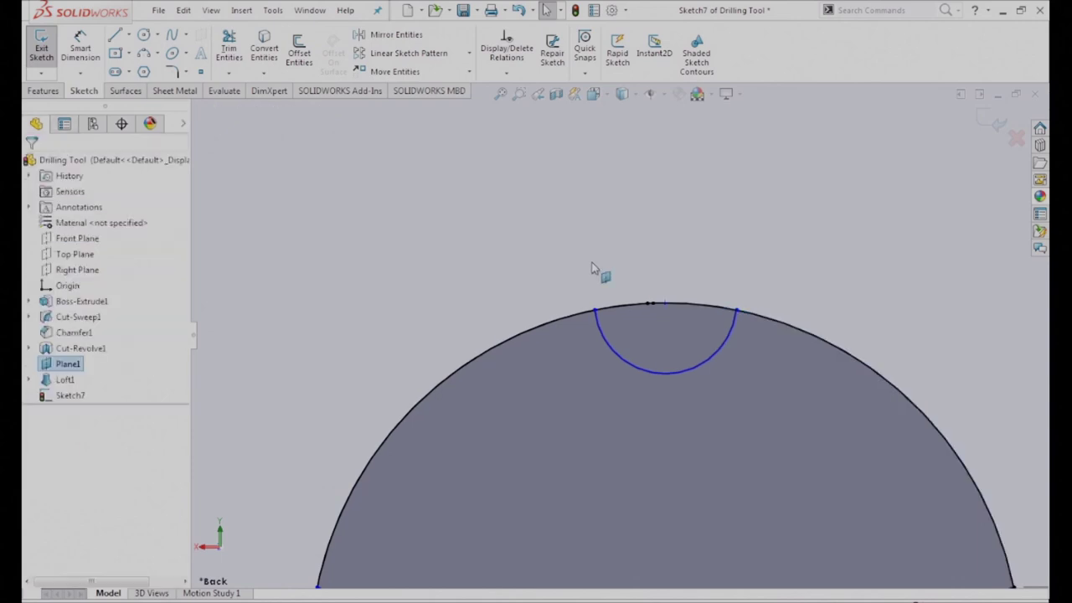
Align the top notch's centre point vertically with the origin
left_click(666, 304)
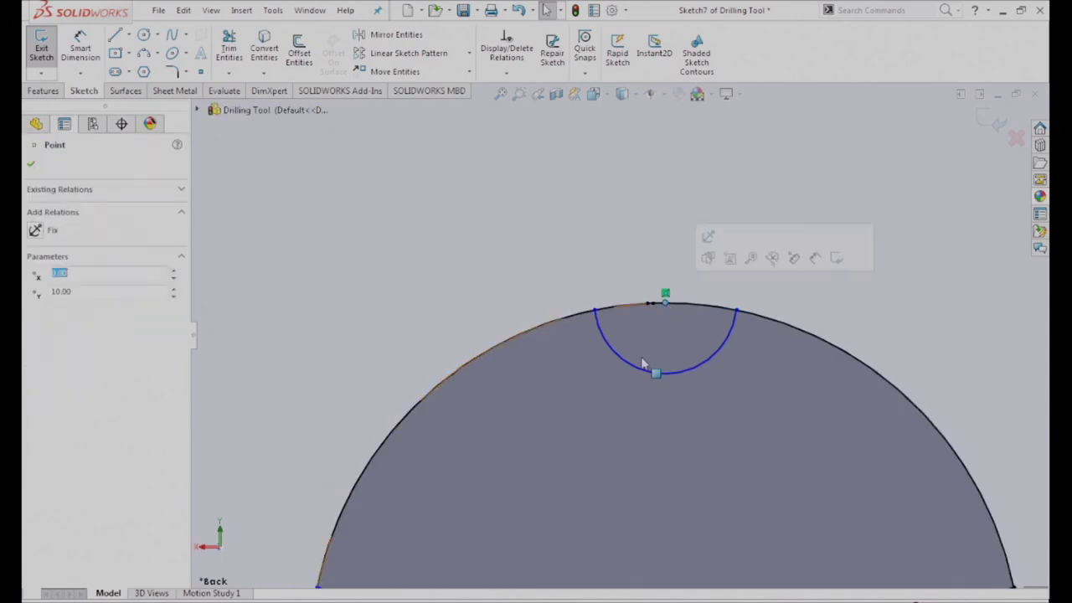
scroll(643, 367, "up", 3)
scroll(649, 372, "up", 2)
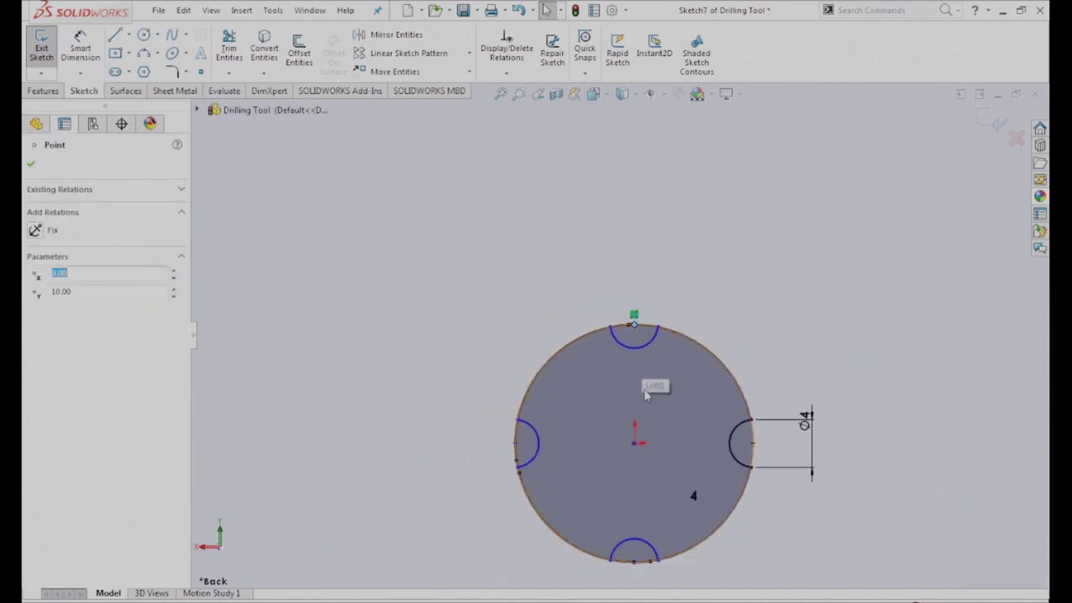
left_click(635, 444, "ctrl")
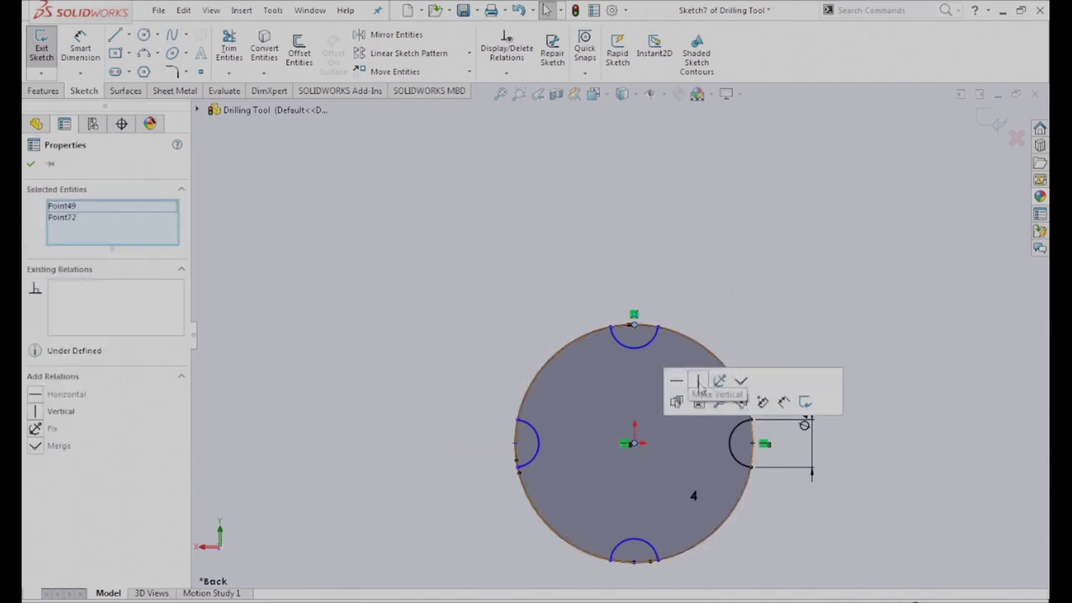
left_click(699, 385)
left_click(725, 289)
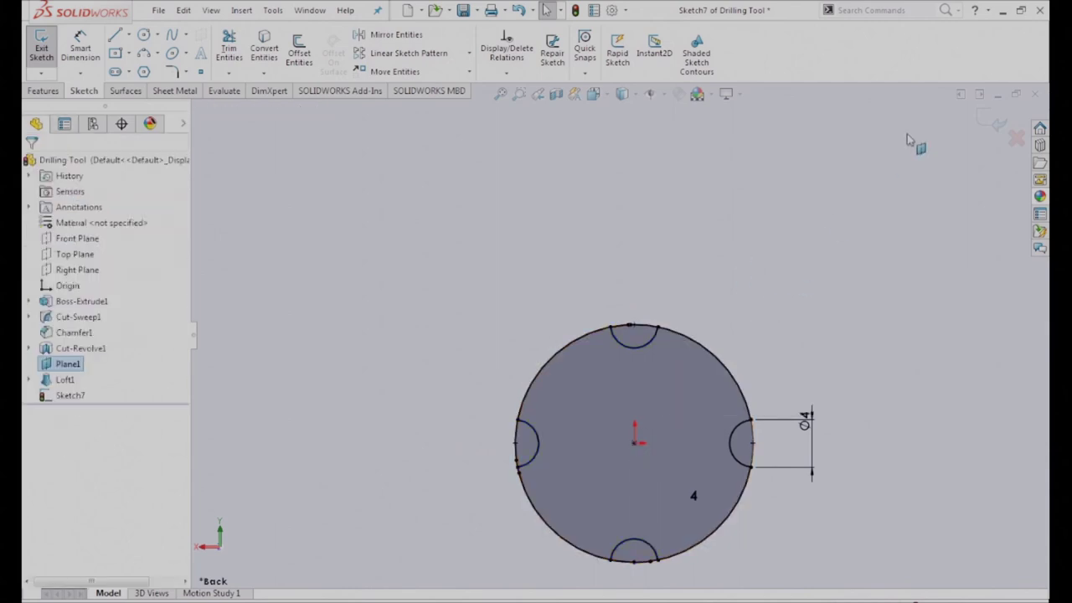
Trim the circle arcs inside the top and bottom slots, leaving one closed notched outline
left_click(228, 46)
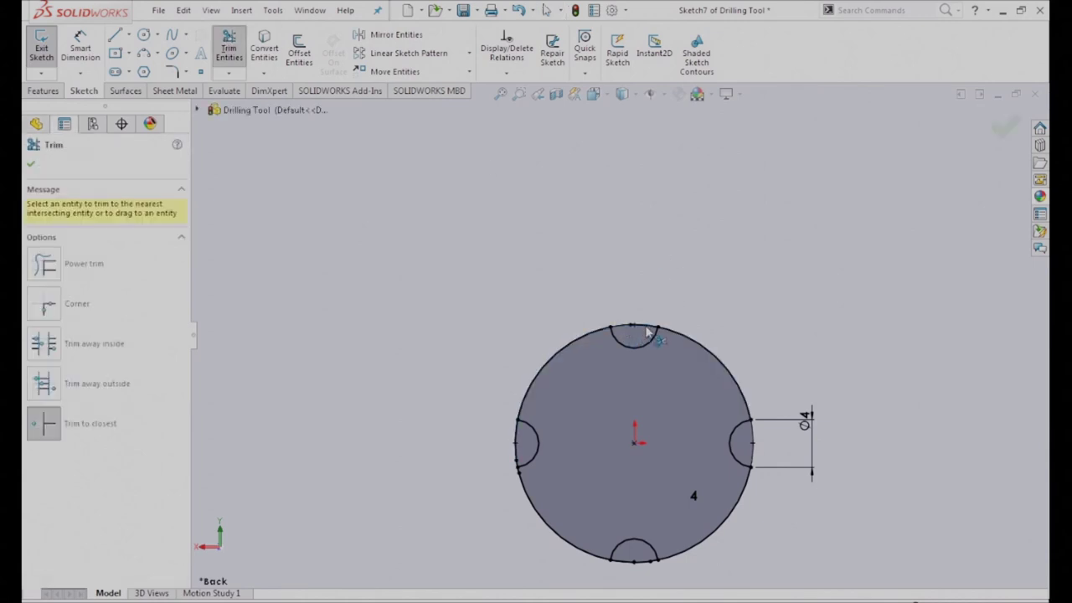
left_click(645, 327)
scroll(517, 456, "down", 3)
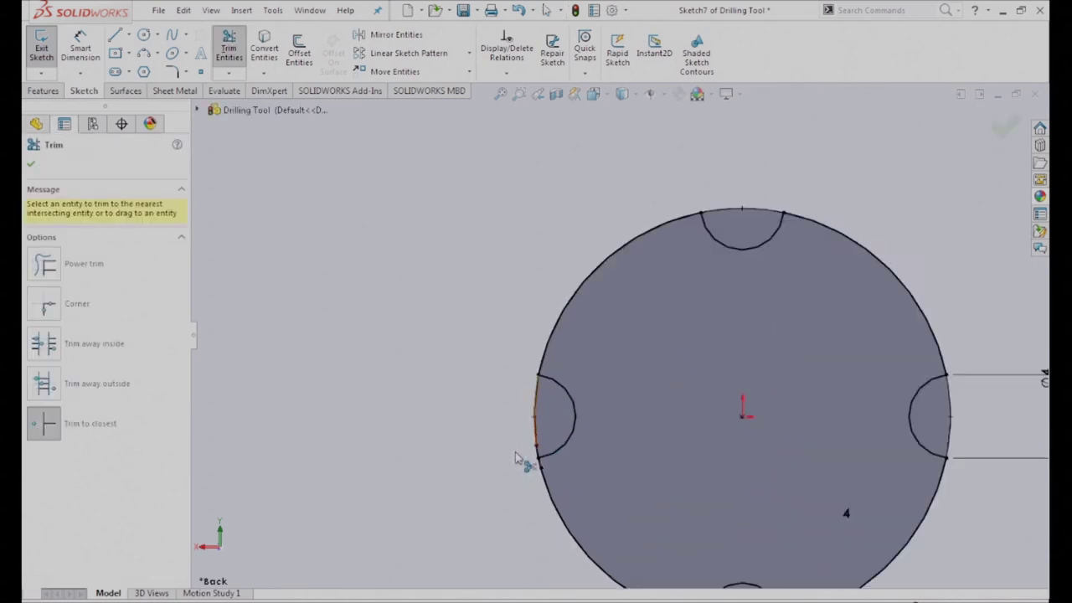
scroll(515, 451, "down", 3)
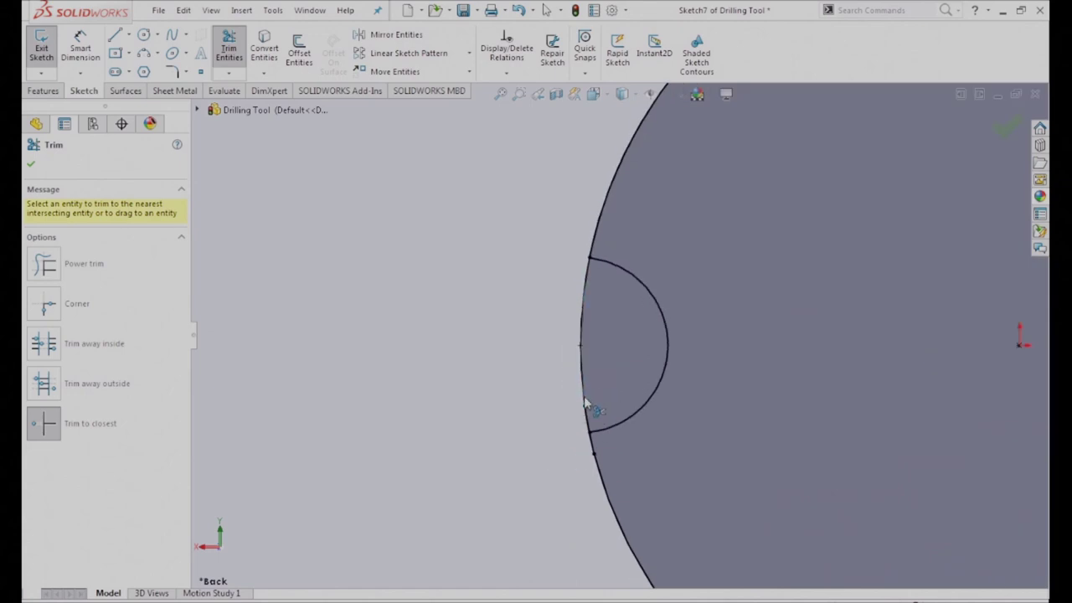
scroll(502, 423, "up", 2)
scroll(482, 424, "up", 2)
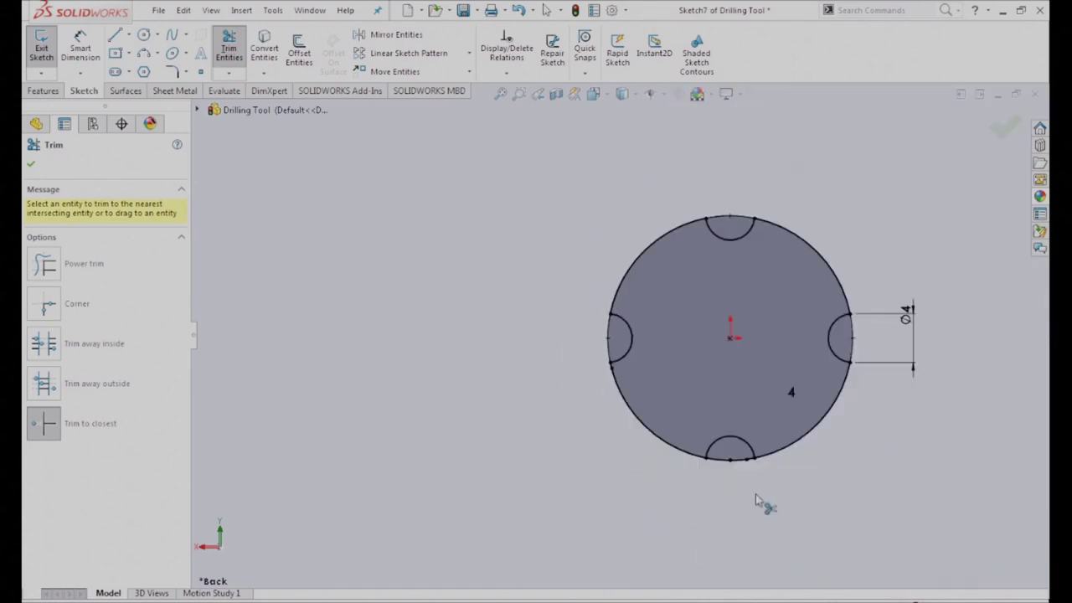
scroll(737, 462, "down", 2)
scroll(732, 445, "down", 2)
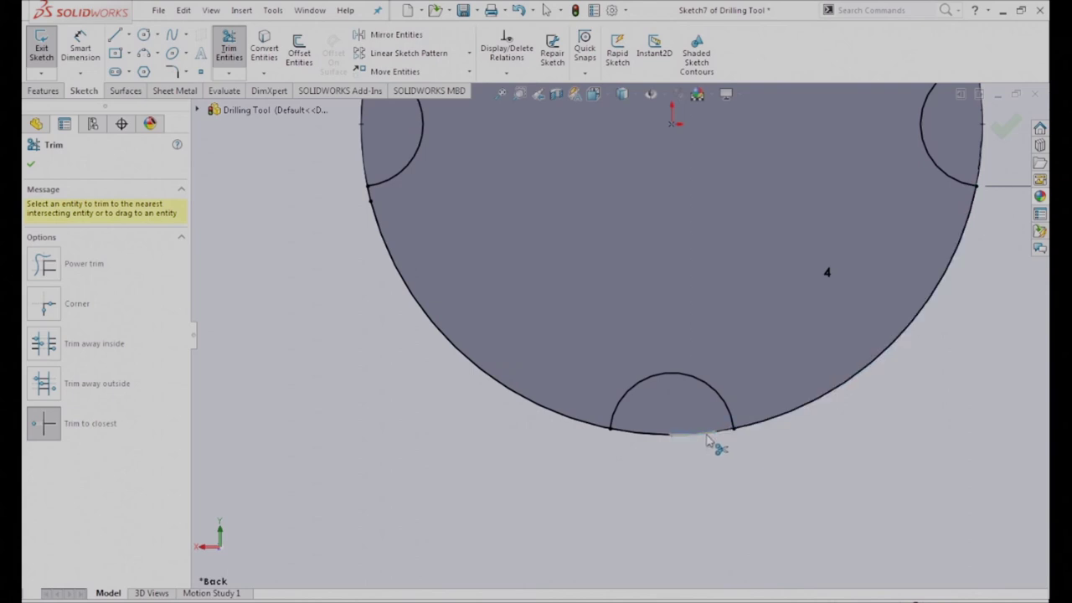
left_click(706, 442)
scroll(645, 471, "up", 3)
scroll(641, 479, "up", 2)
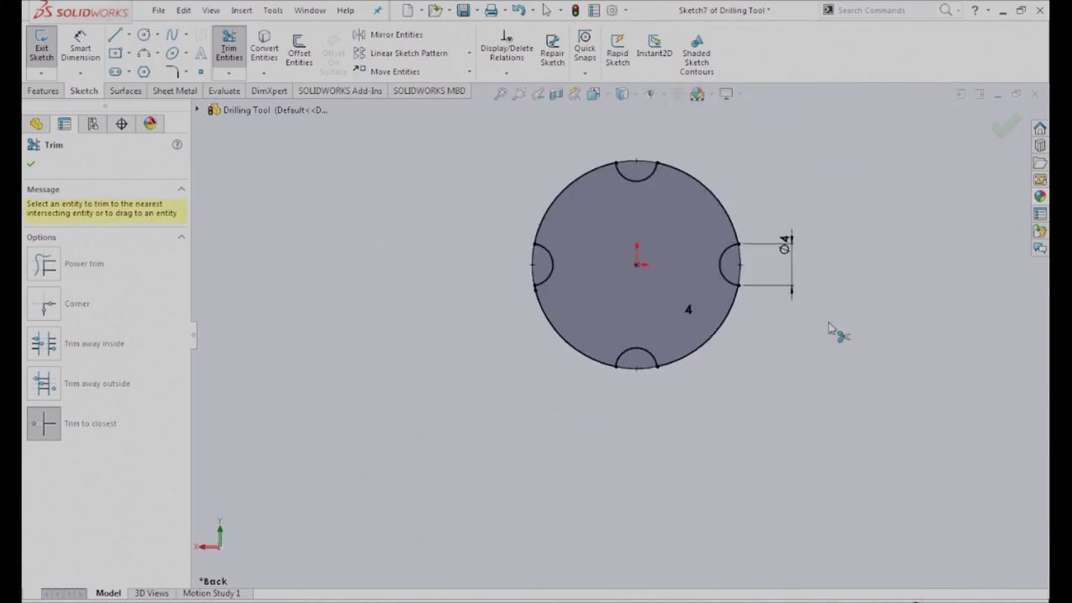
left_click(1001, 130)
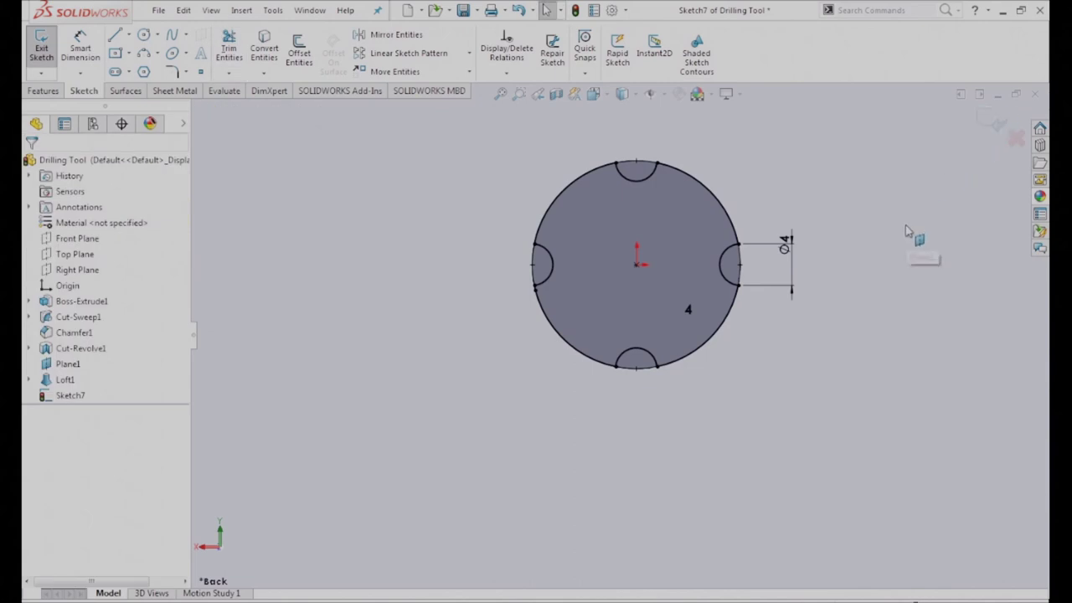
Extrude the notched sketch as a 50 mm blind boss to form the shank
left_click(998, 126)
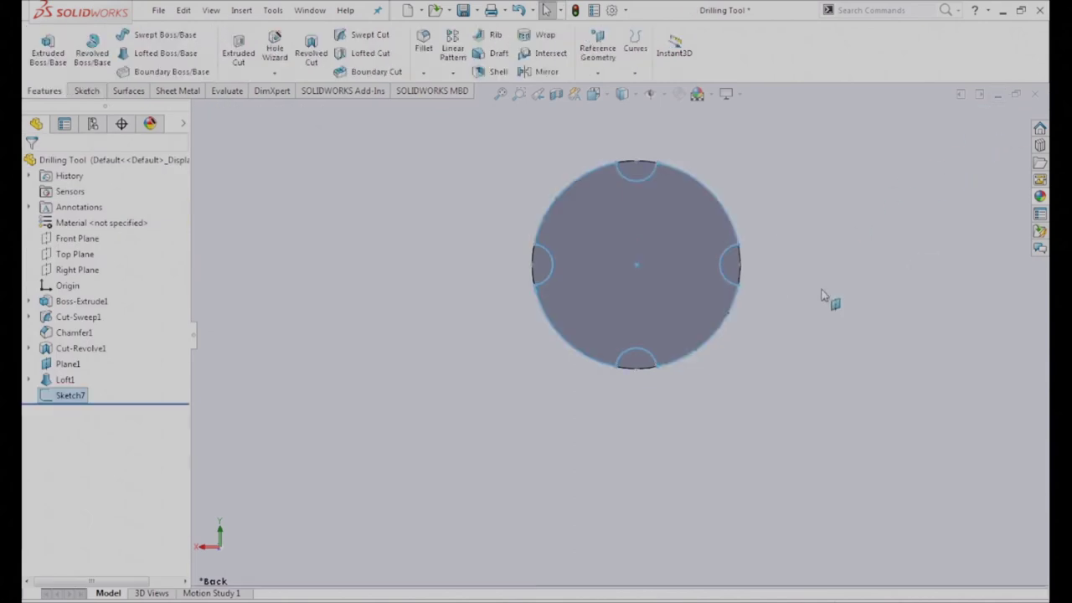
mouse_move(646, 469)
middle_mouse_down()
mouse_move(658, 418)
mouse_move(657, 434)
middle_mouse_up()
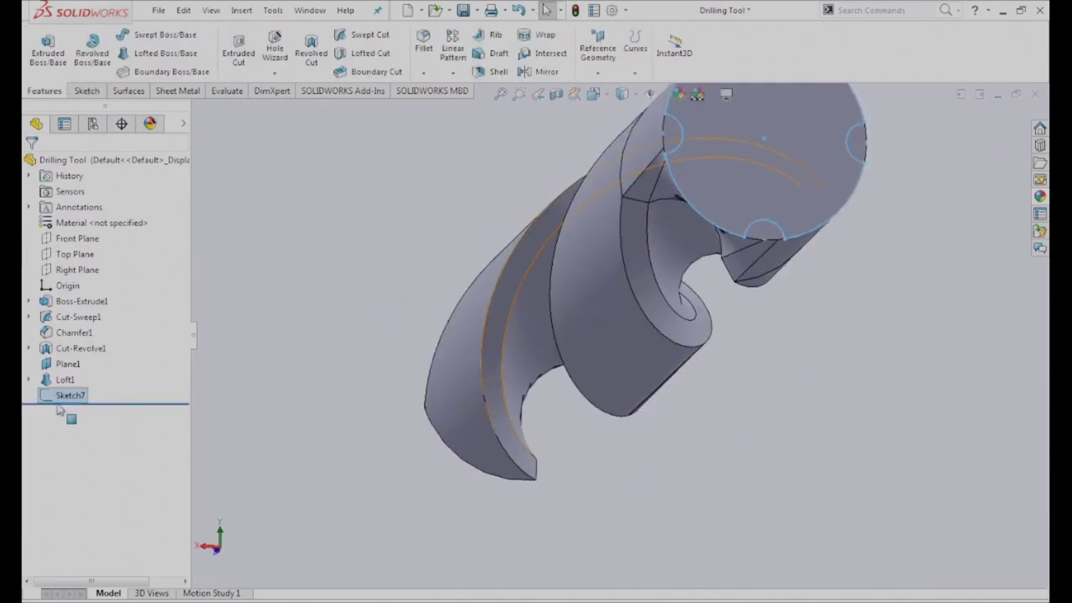
left_click(48, 60)
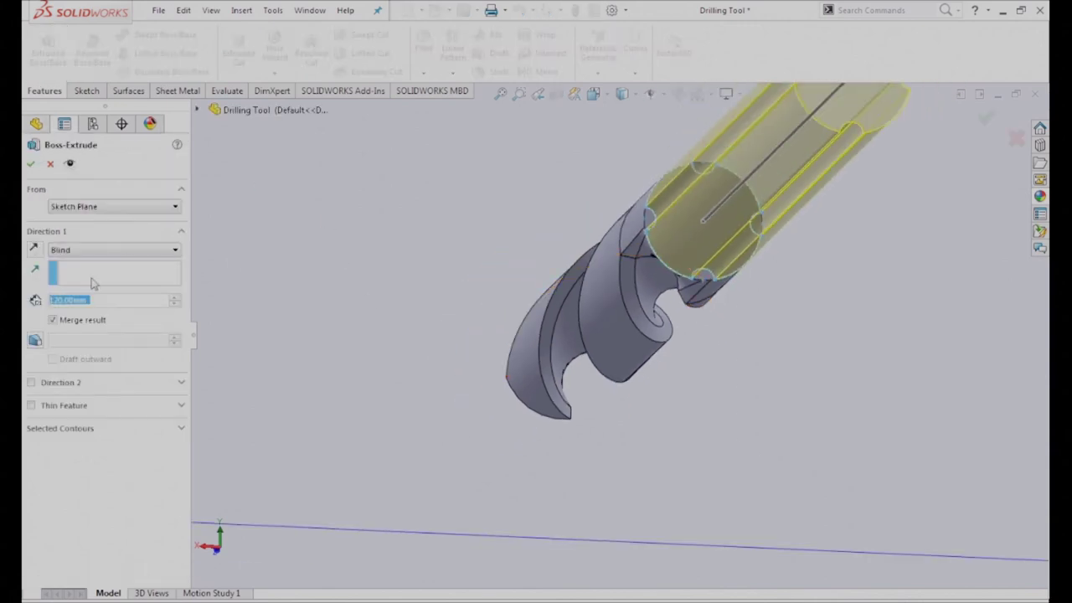
type("50")
key("Return")
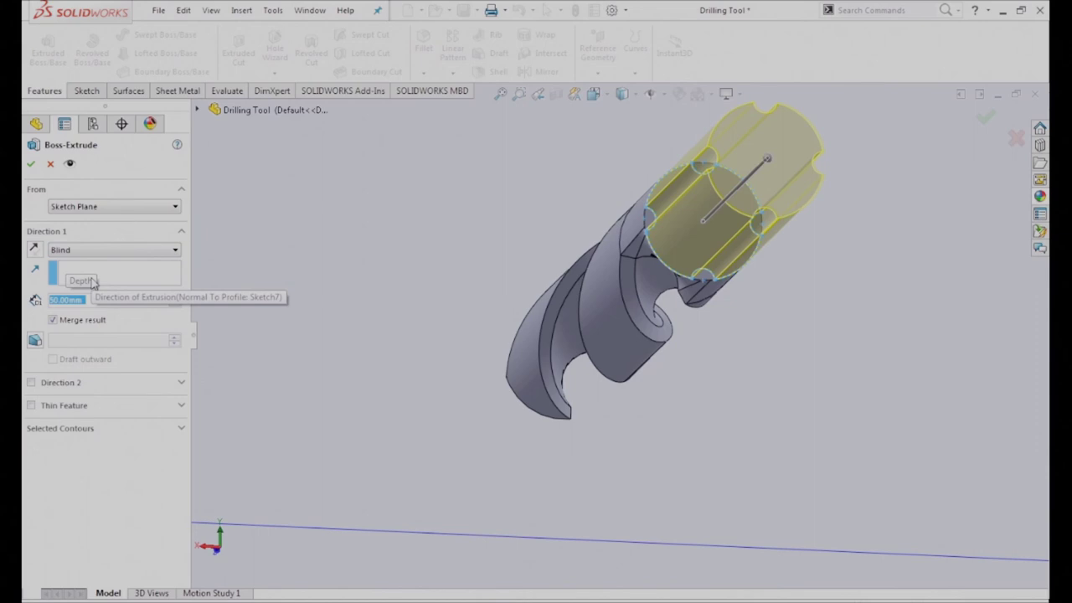
left_click(31, 165)
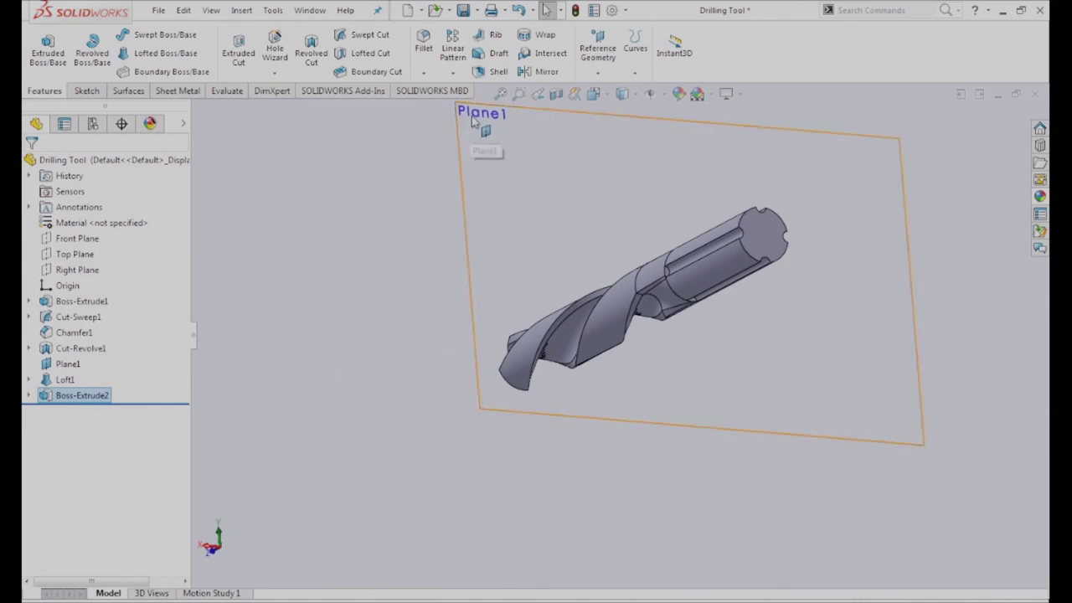
Hide Plane1, view the drill's full length, and save the part
left_click(474, 144)
left_click(478, 267)
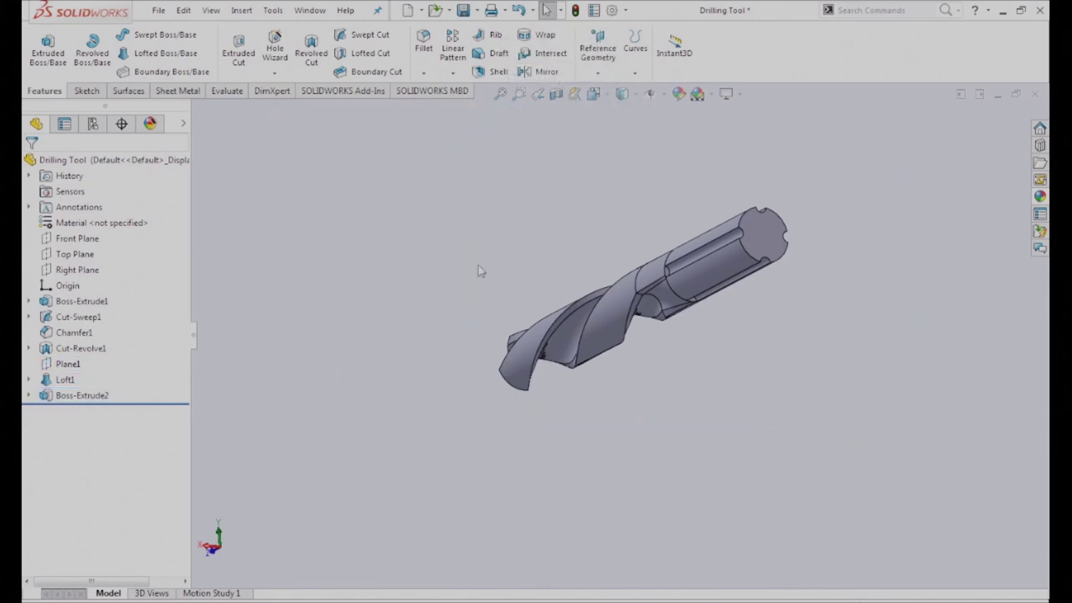
mouse_move(396, 334)
middle_mouse_down()
mouse_move(436, 313)
mouse_move(453, 280)
mouse_move(625, 371)
mouse_move(708, 398)
mouse_move(768, 399)
mouse_move(763, 316)
mouse_move(731, 471)
middle_mouse_up()
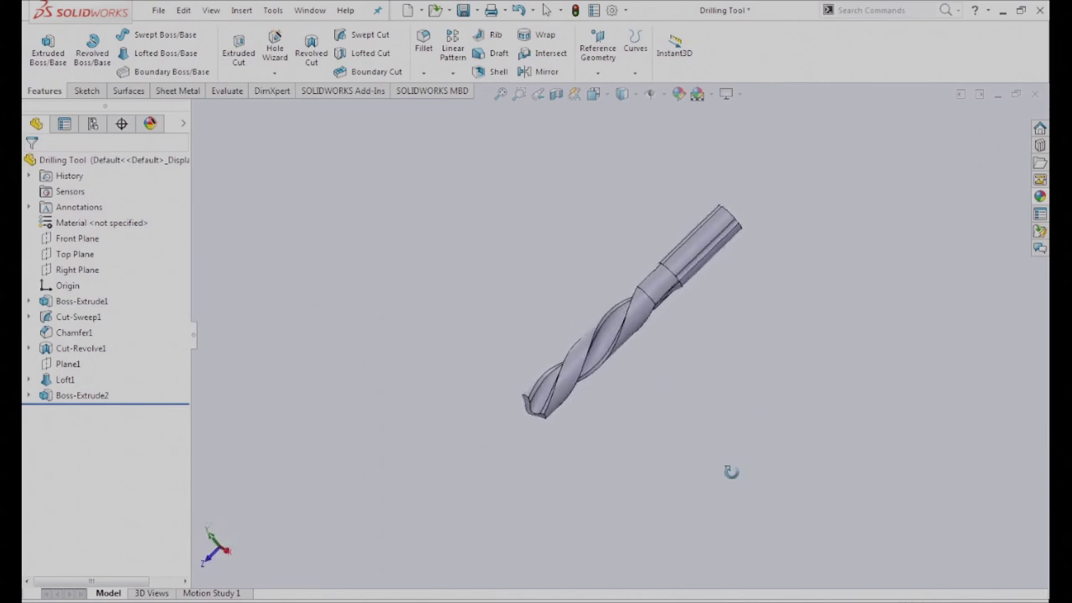
left_click(466, 12)
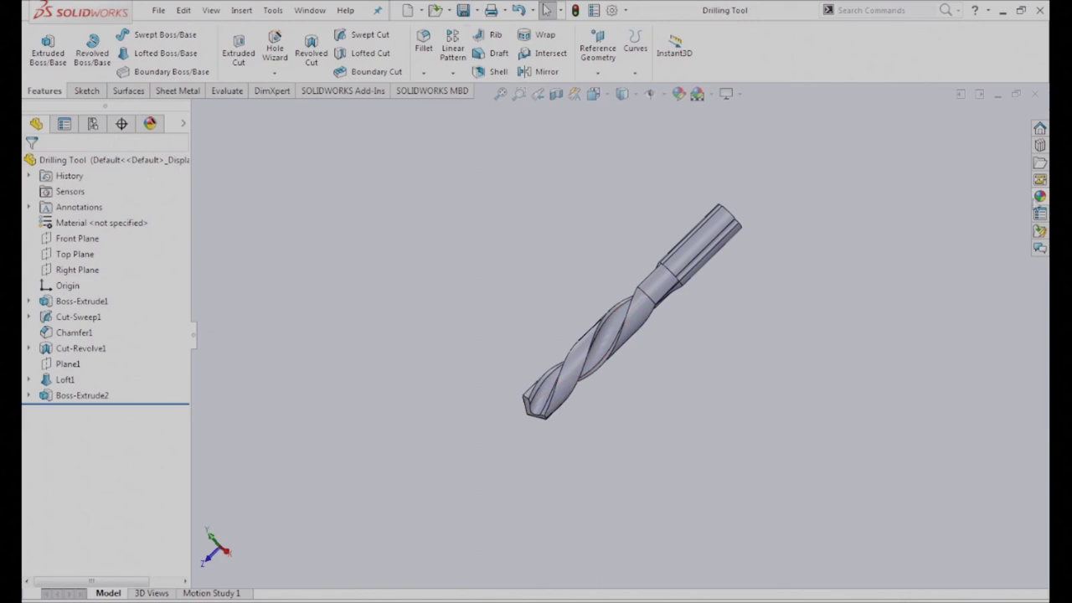
Apply the Metal > Chrome > chromium plate appearance to the entire Drilling Tool part
right_click(106, 165)
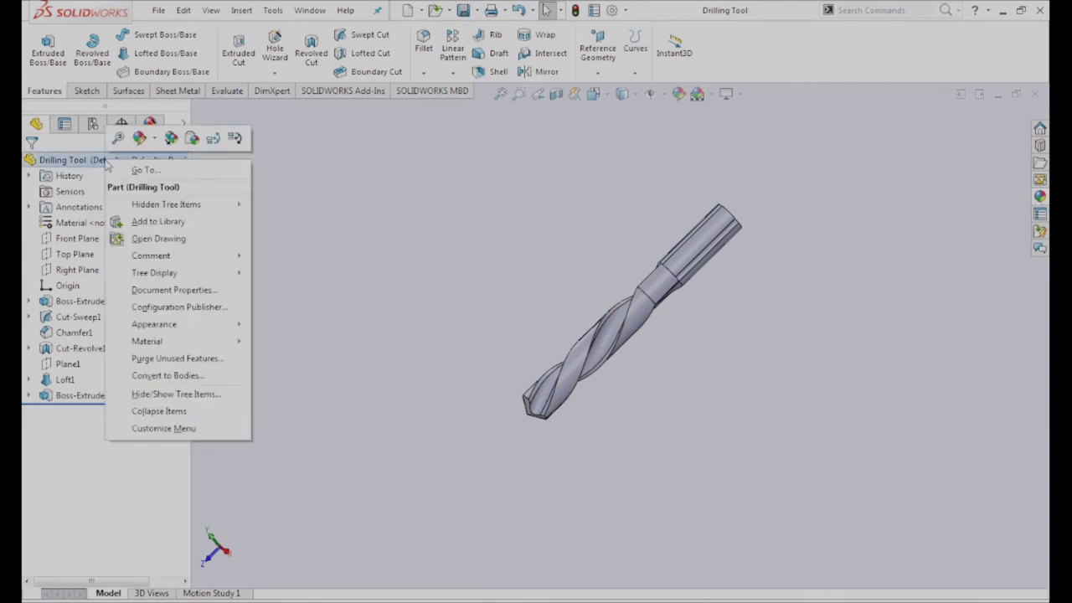
left_click(154, 139)
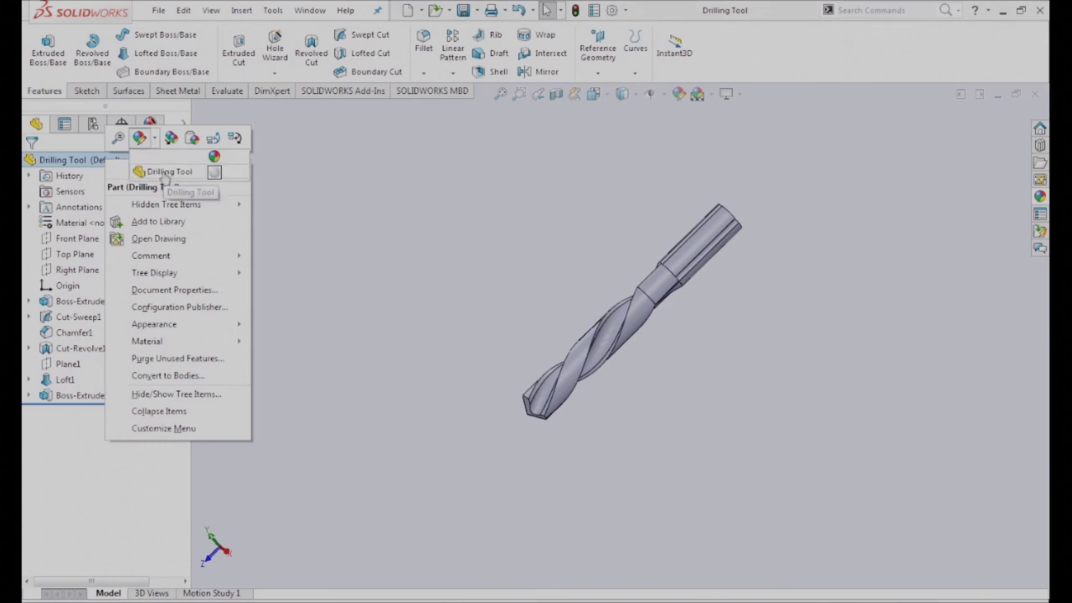
left_click(165, 173)
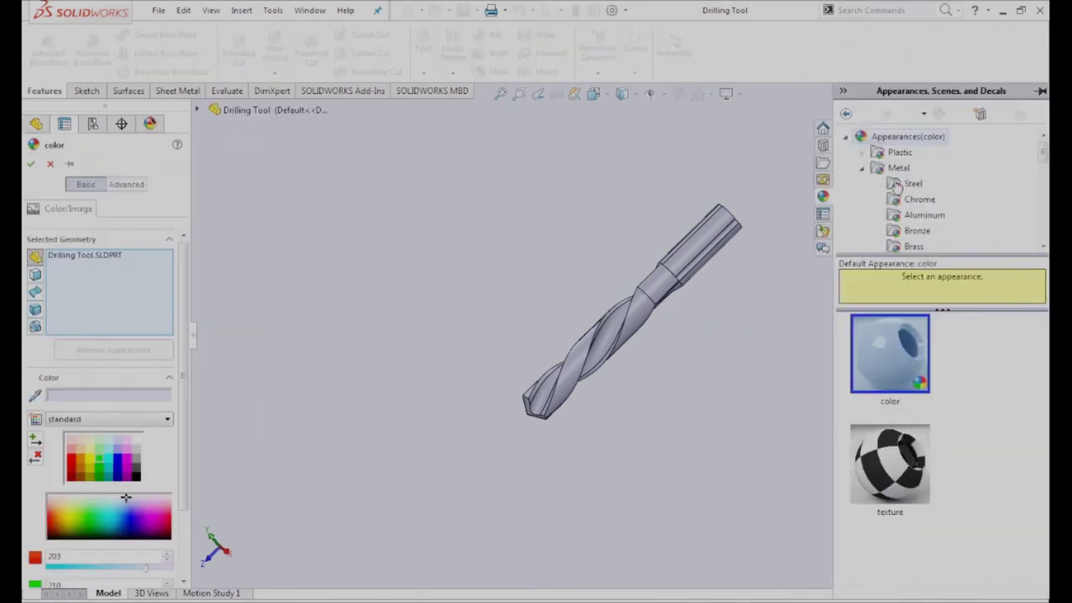
left_click(897, 168)
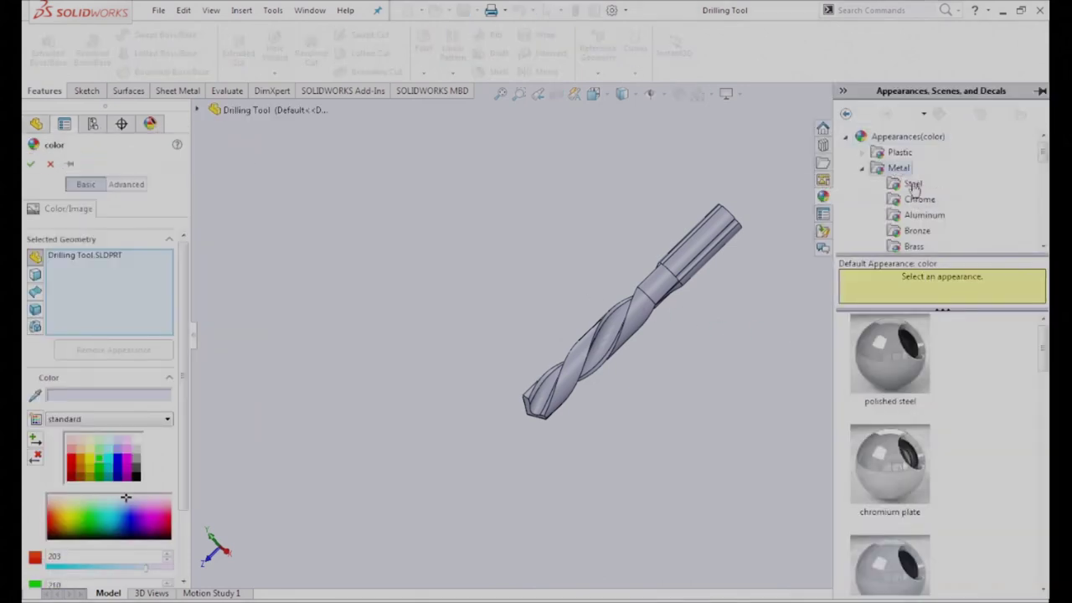
left_click(913, 185)
left_click(914, 348)
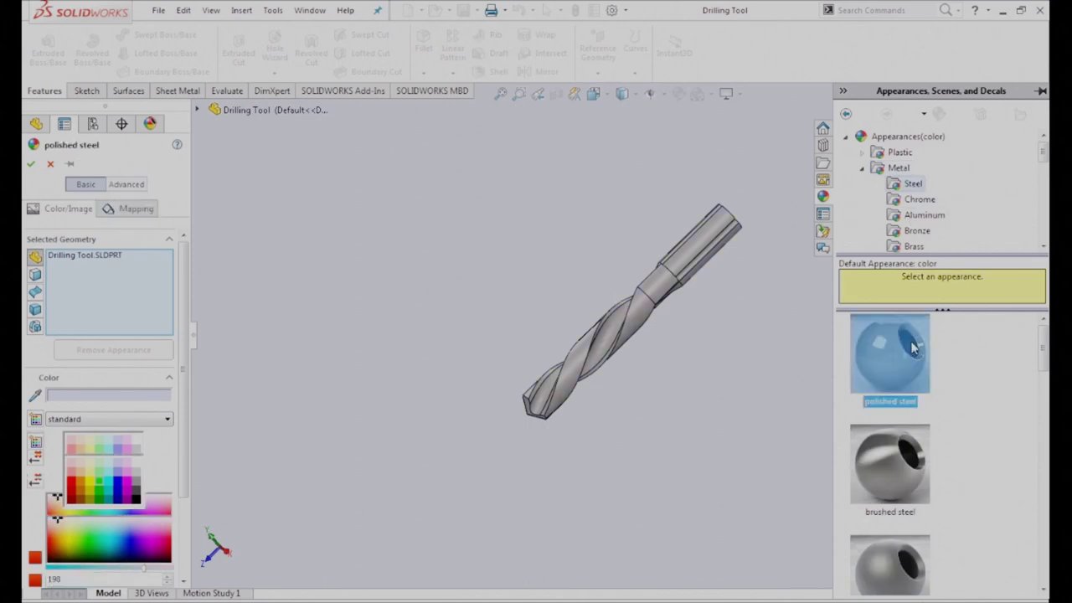
left_click(930, 201)
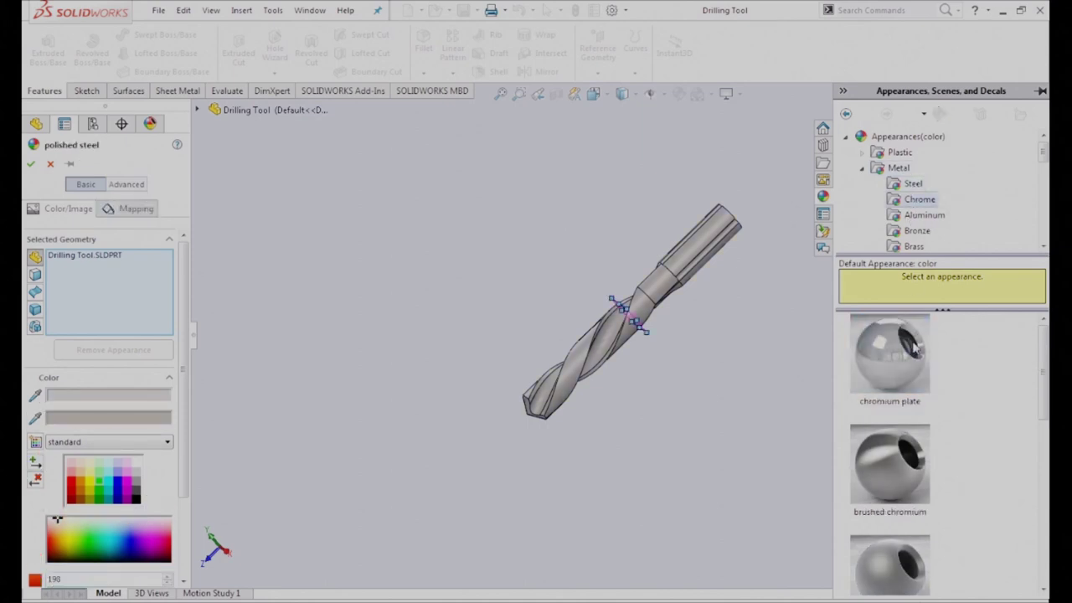
left_click(915, 348)
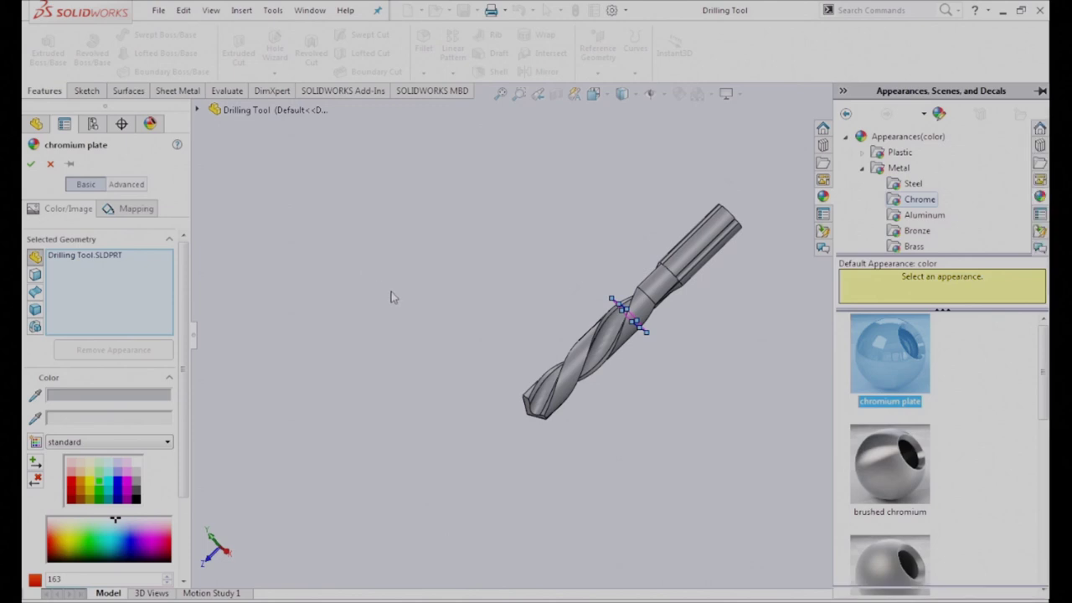
left_click(31, 164)
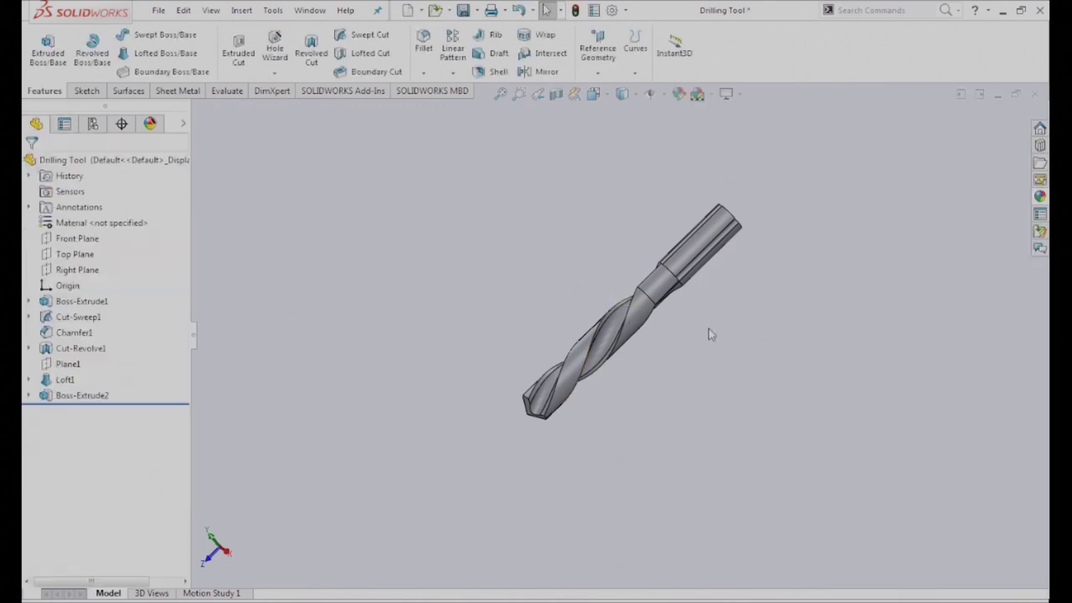
Zoom to fit the whole drill and save the Drilling Tool part
key("f")
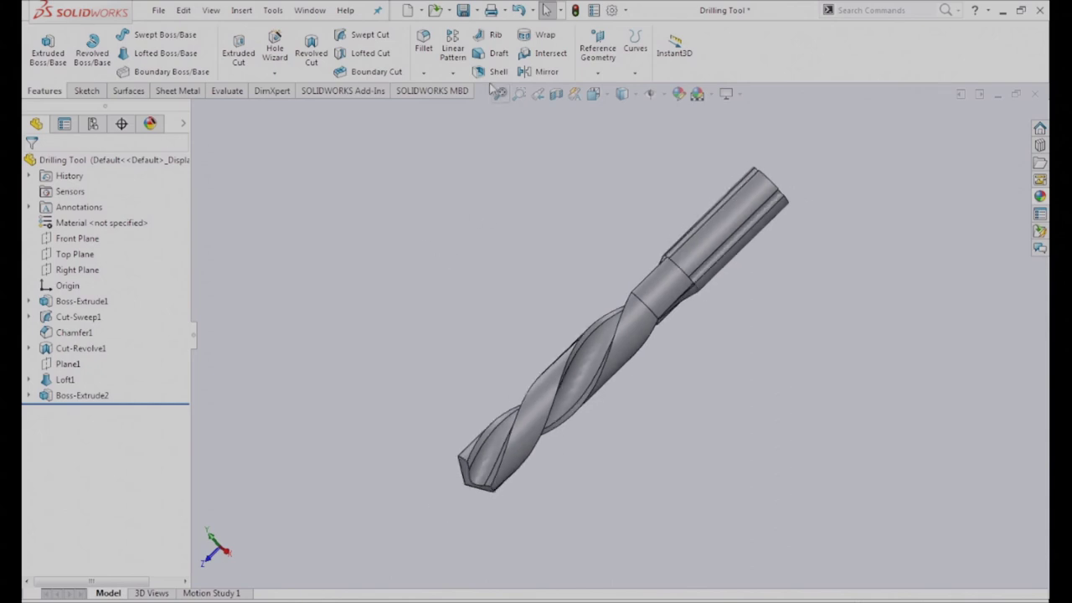
left_click(462, 10)
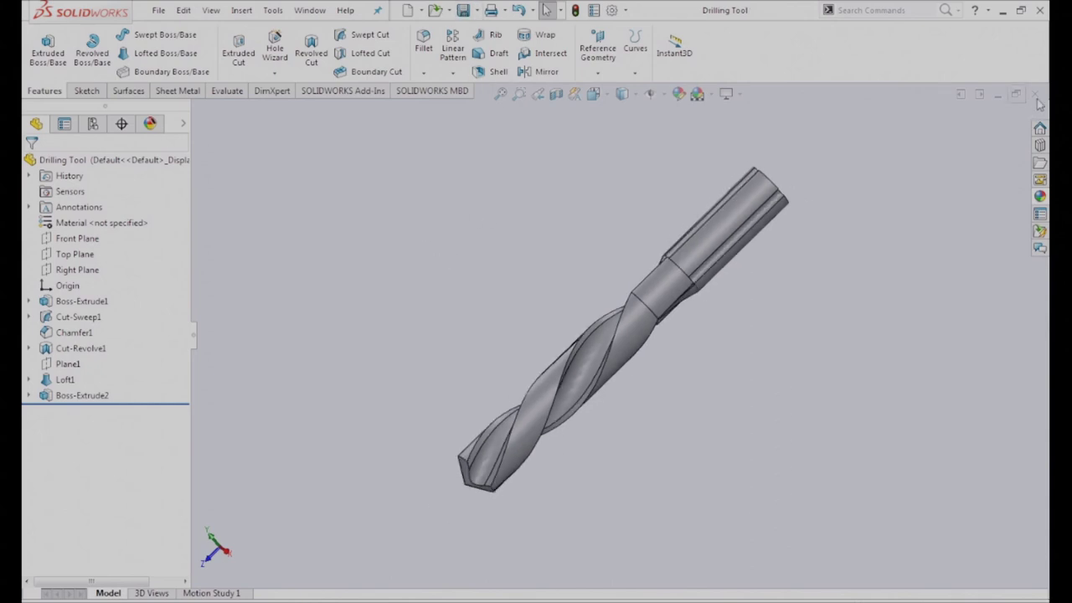